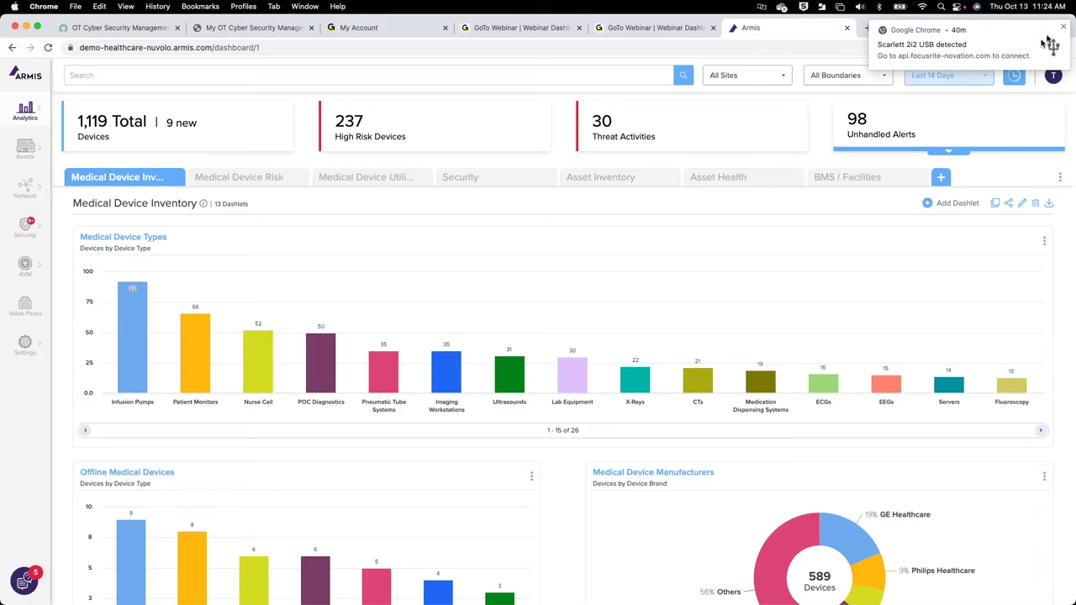
Step: Dismiss the Scarlett 2i2 USB notification and bring up the Analytics page choices
click(1064, 28)
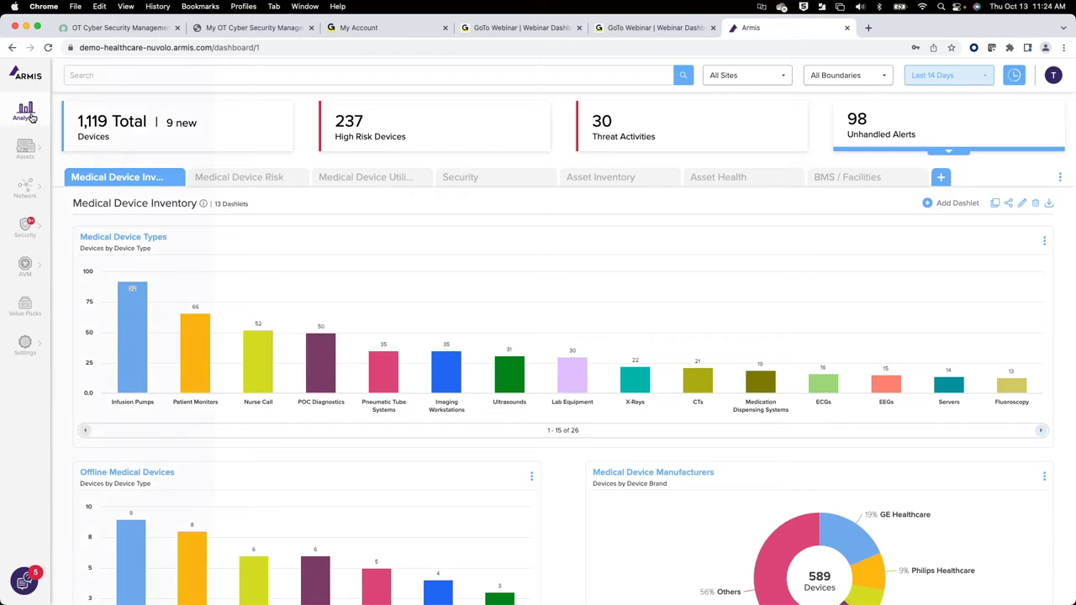
click(29, 118)
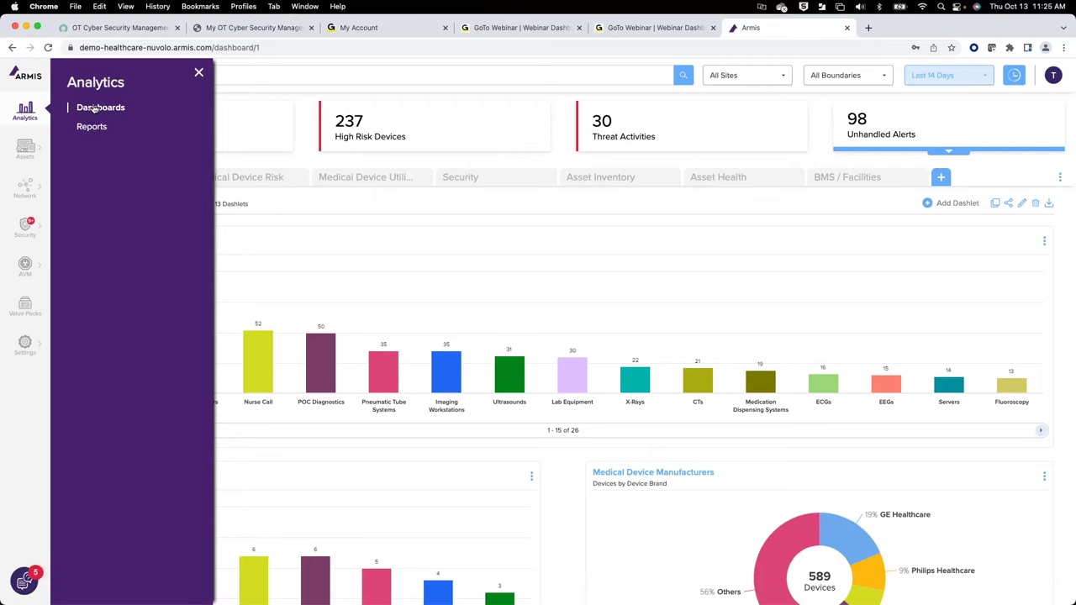
Step: Open the Assets Devices catalog and browse its 69 device-type cards, led by Infusion Pumps (92)
mouse_move(29, 159)
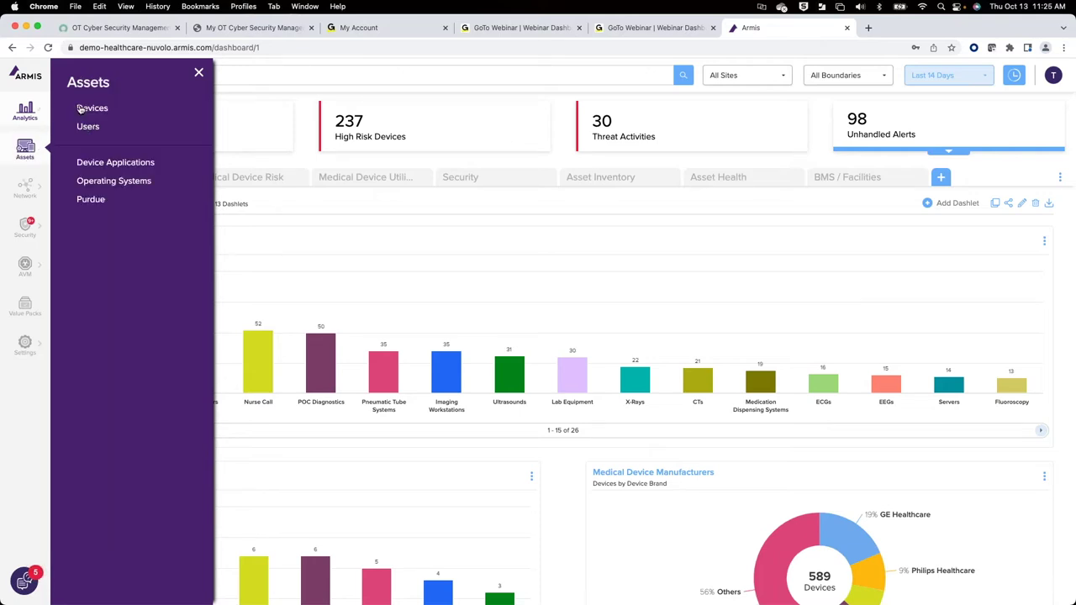
click(79, 107)
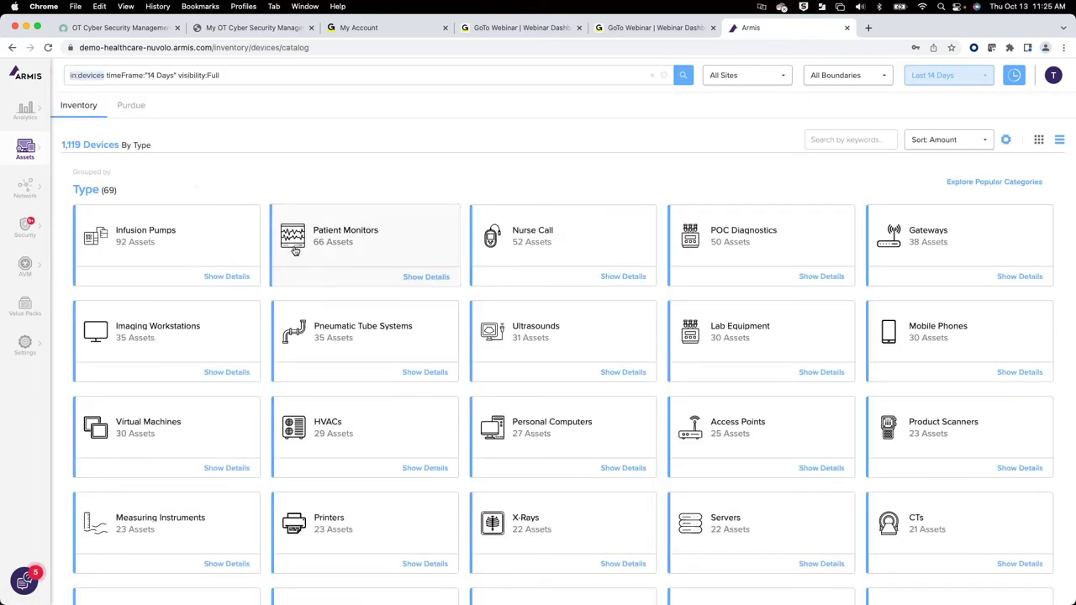
scroll(386, 420, down, 15)
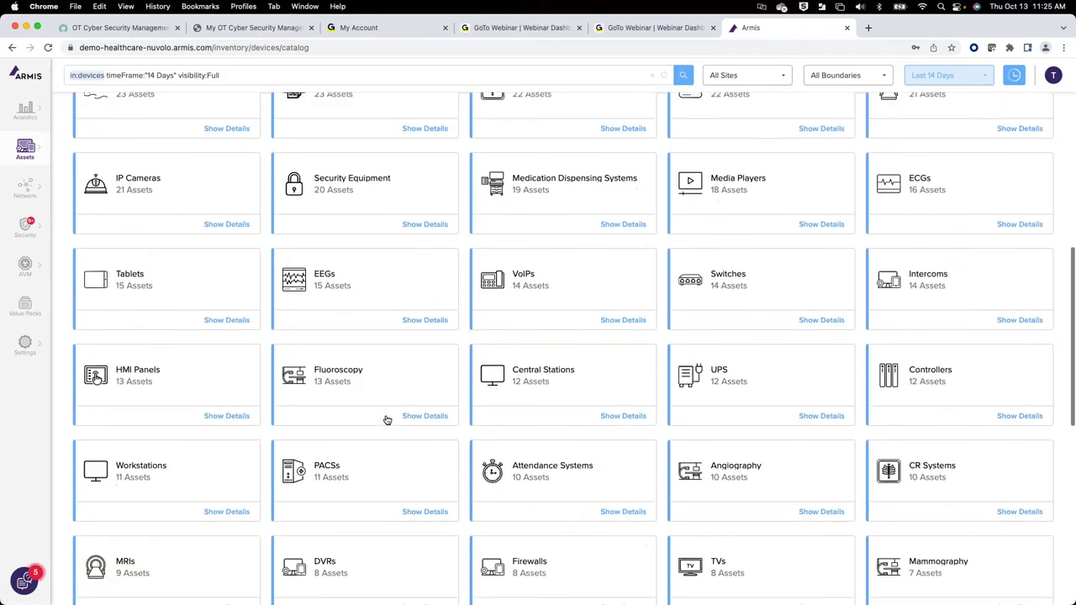
scroll(387, 420, up, 15)
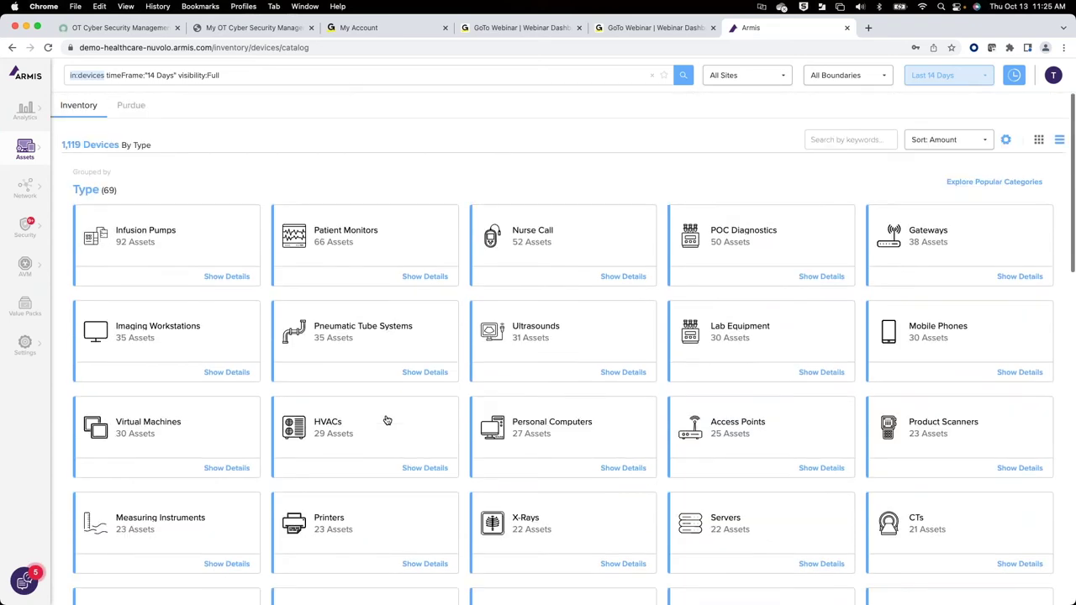
scroll(386, 420, down, 3)
scroll(387, 421, down, 2)
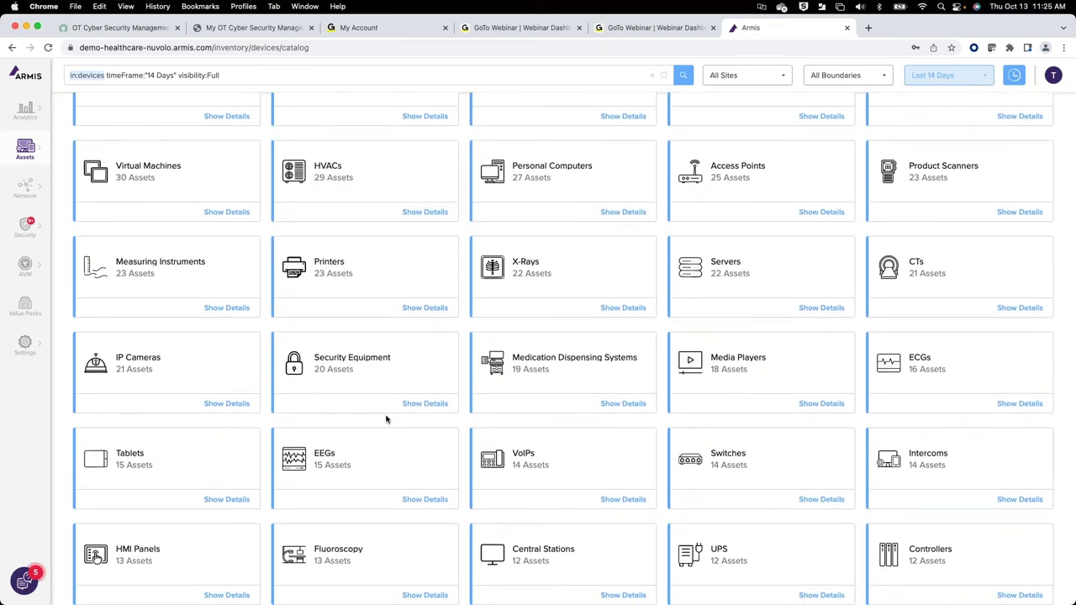
scroll(387, 420, down, 7)
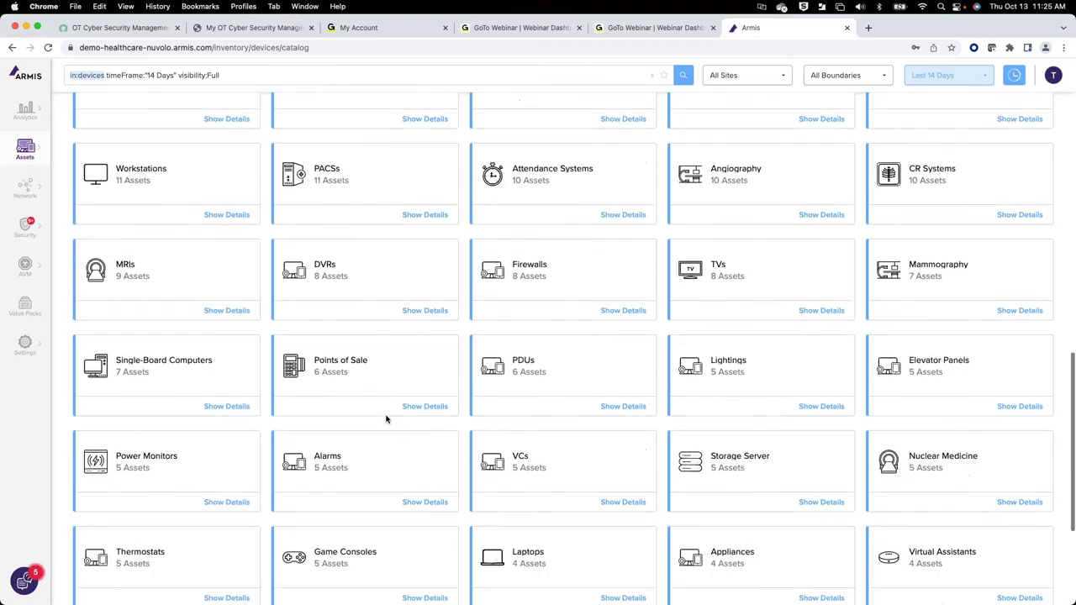
scroll(387, 420, up, 15)
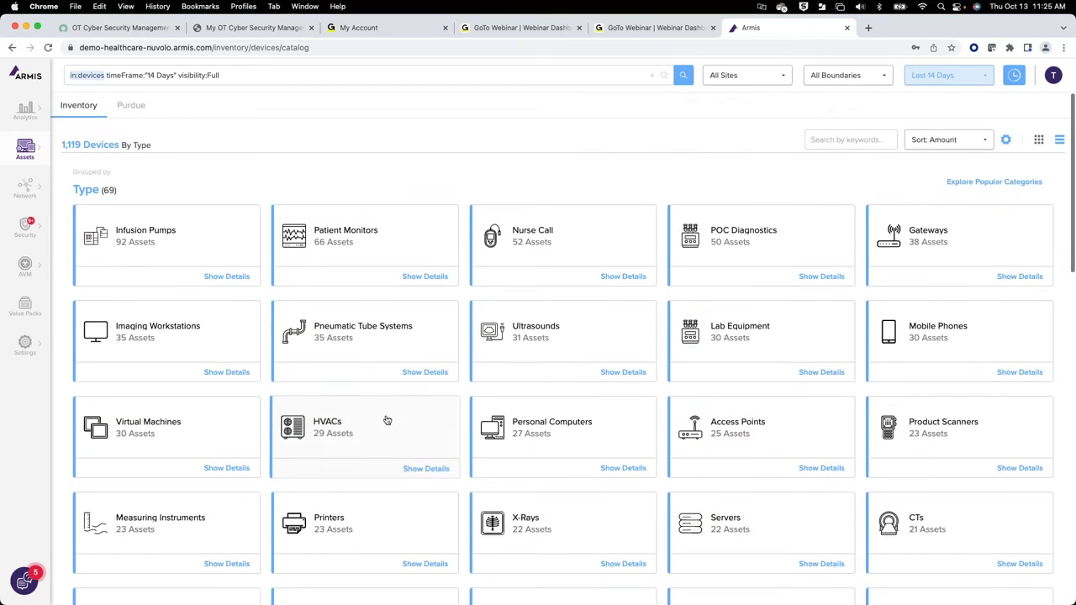
scroll(387, 419, down, 1)
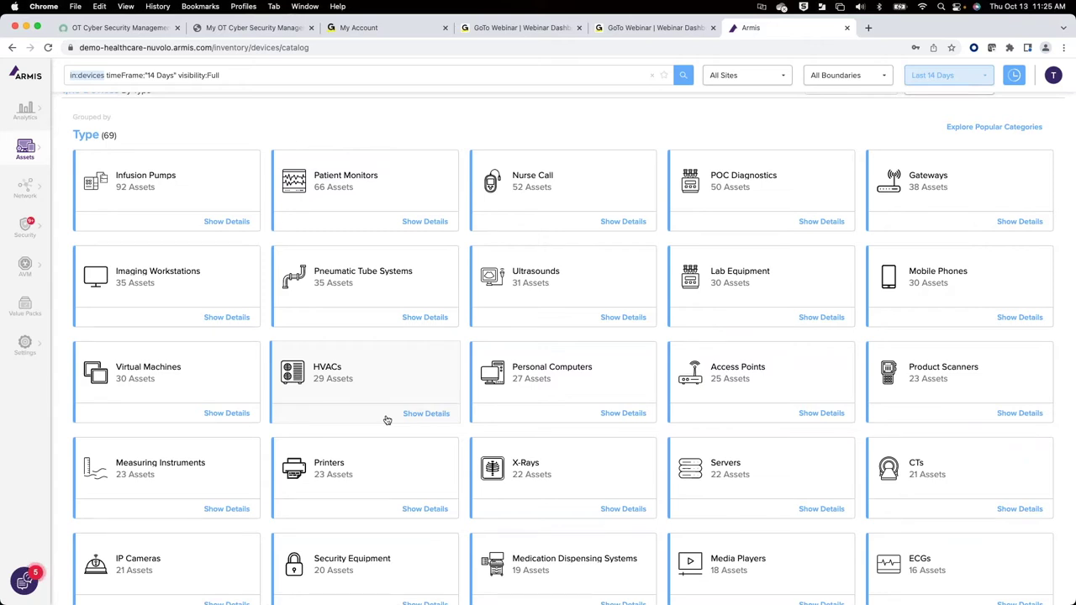
scroll(386, 420, down, 3)
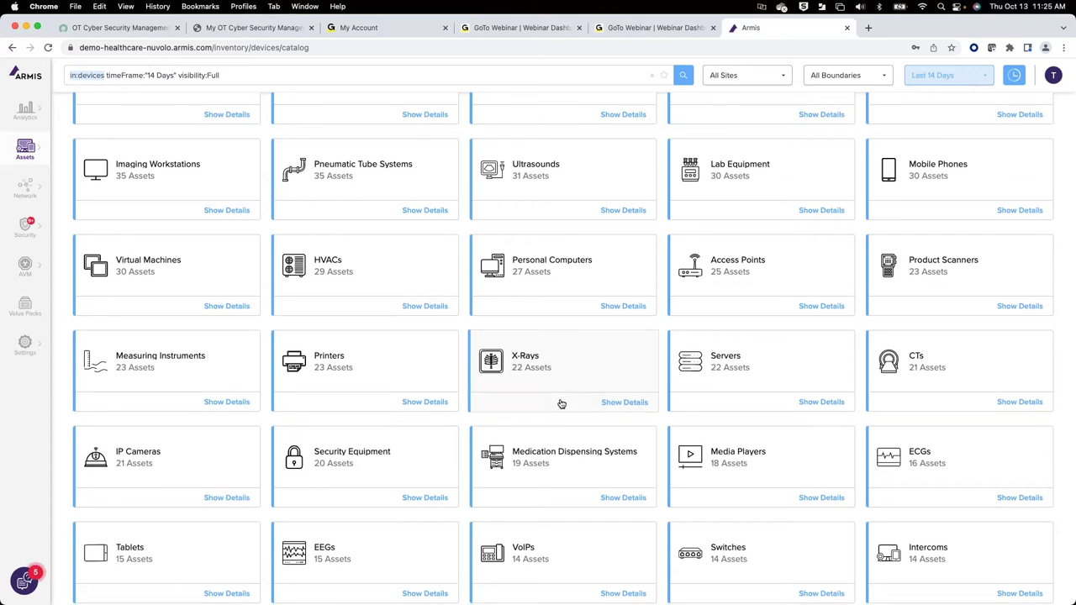
scroll(561, 404, down, 1)
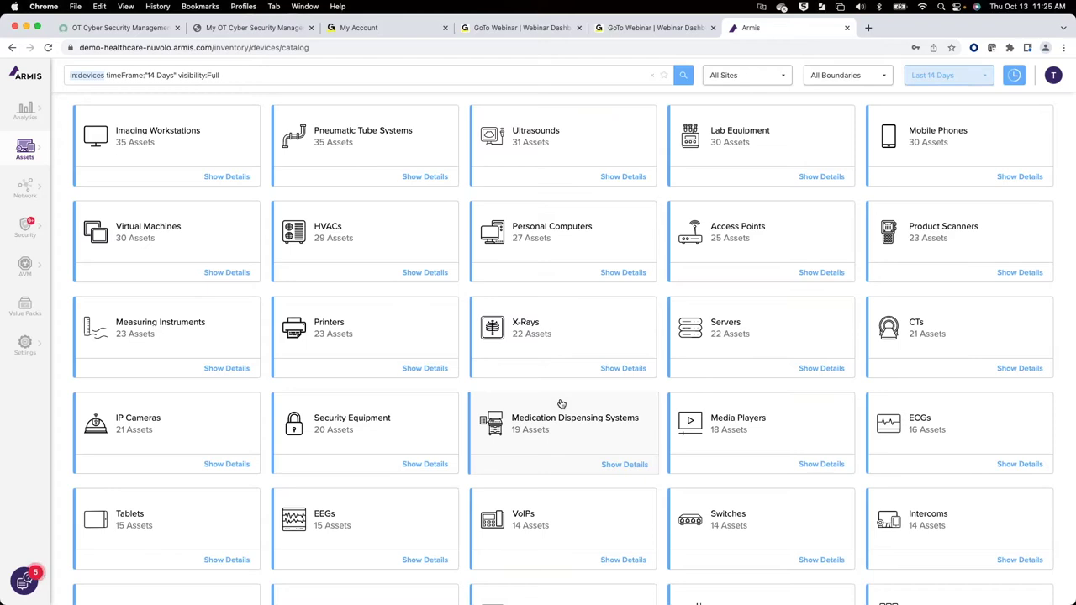
scroll(562, 404, down, 4)
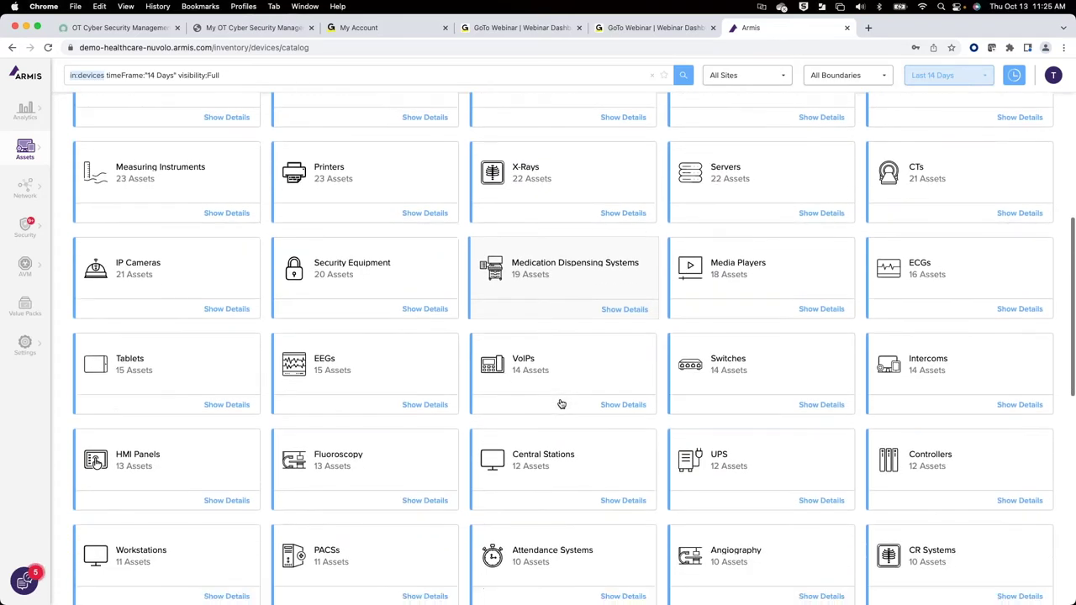
scroll(561, 404, up, 9)
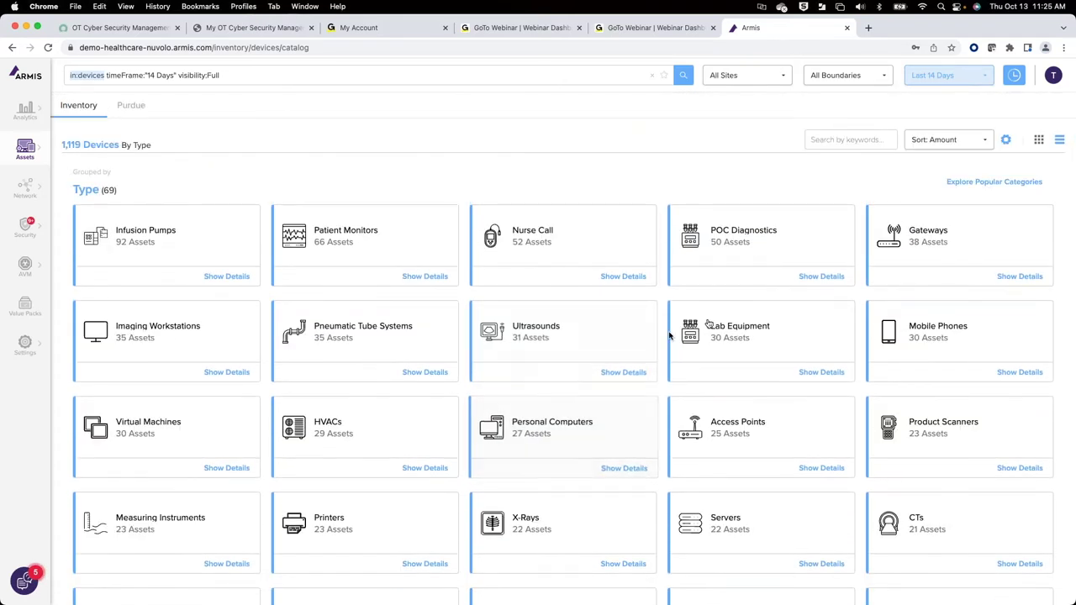
scroll(778, 476, down, 1)
scroll(781, 479, down, 15)
scroll(781, 479, down, 8)
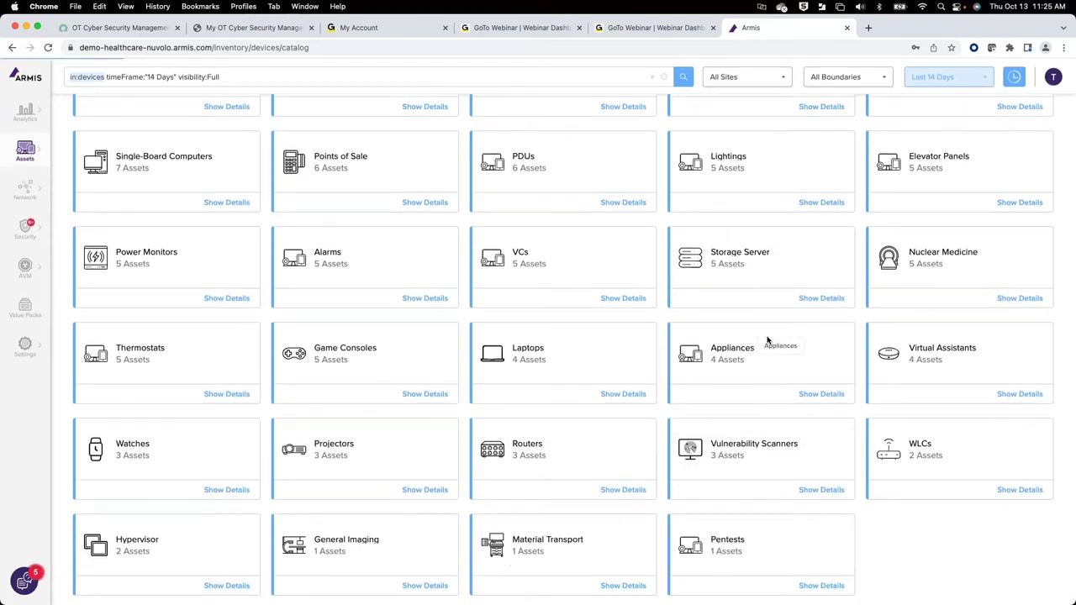
scroll(863, 228, up, 20)
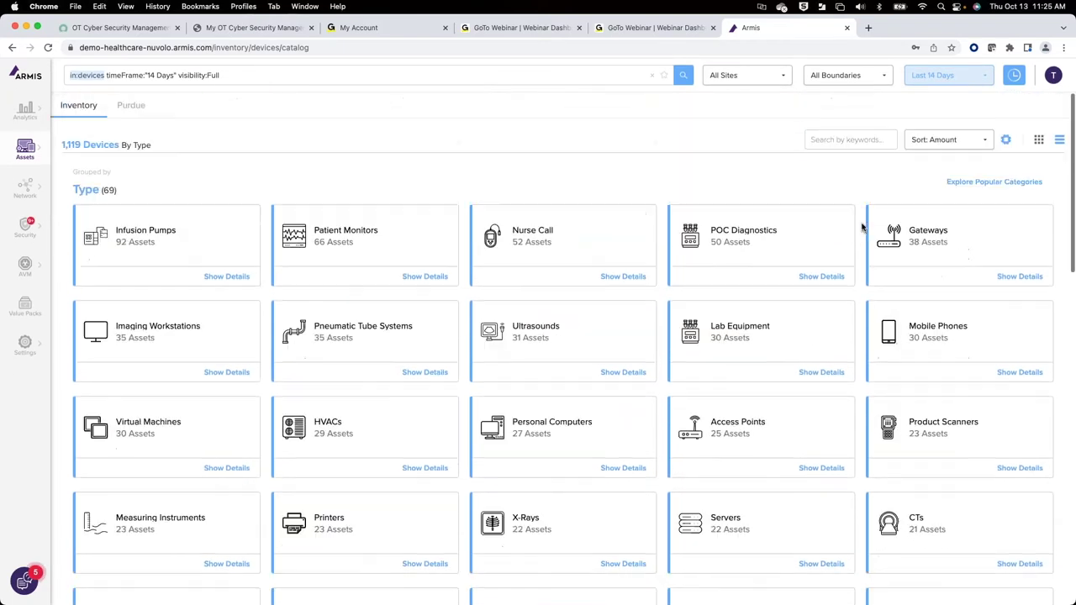
Step: Filter device types by 'ct' and show details of the 21-device CTs list
click(881, 143)
text(ct)
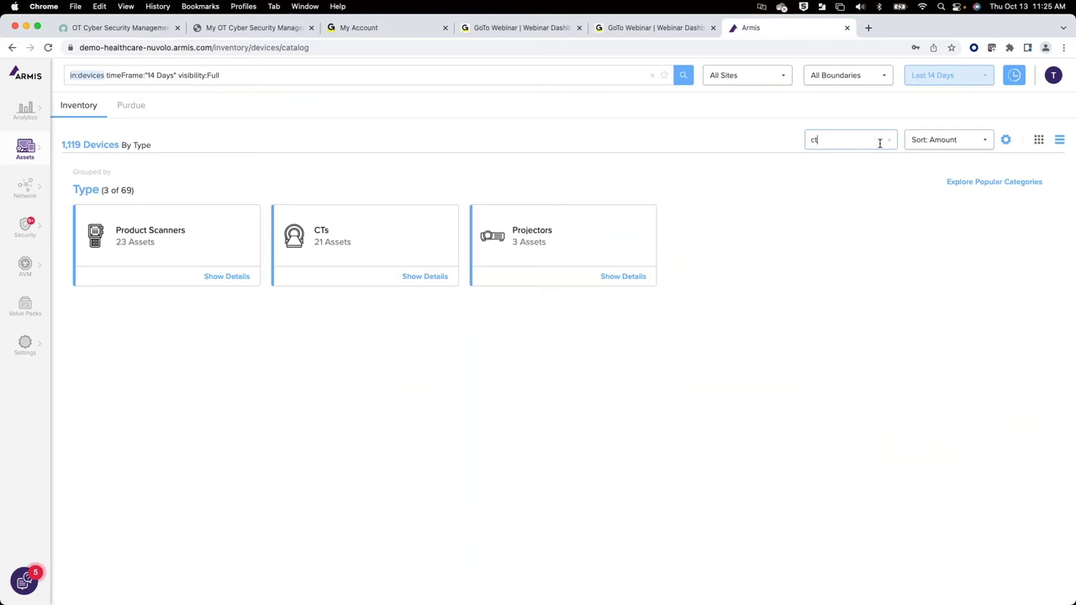
click(443, 279)
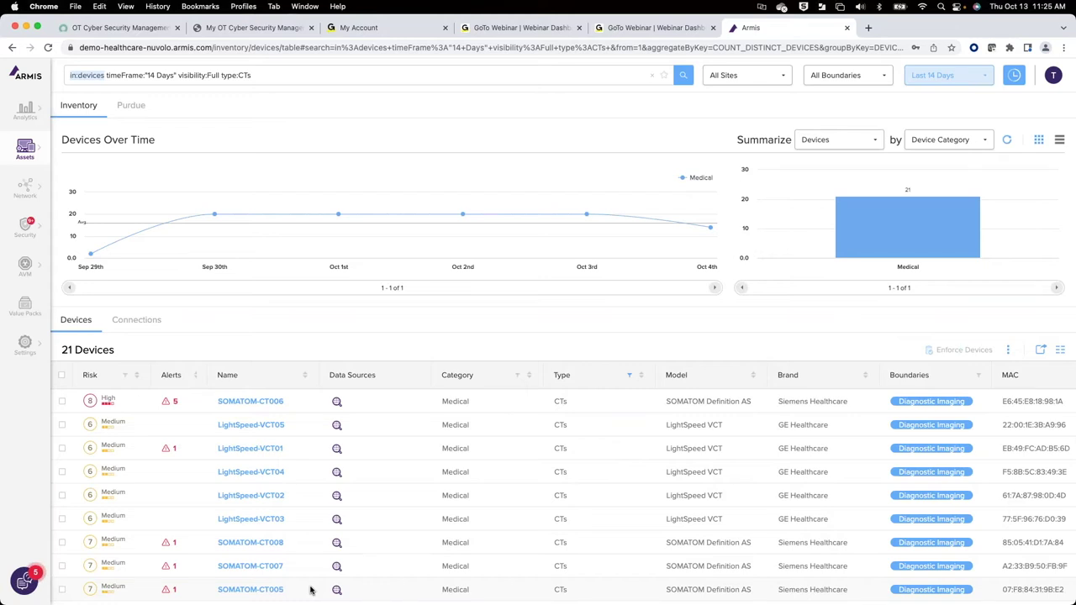
Step: Open the SOMATOM-CT006 device page and scroll through its identifiers and profile
click(242, 403)
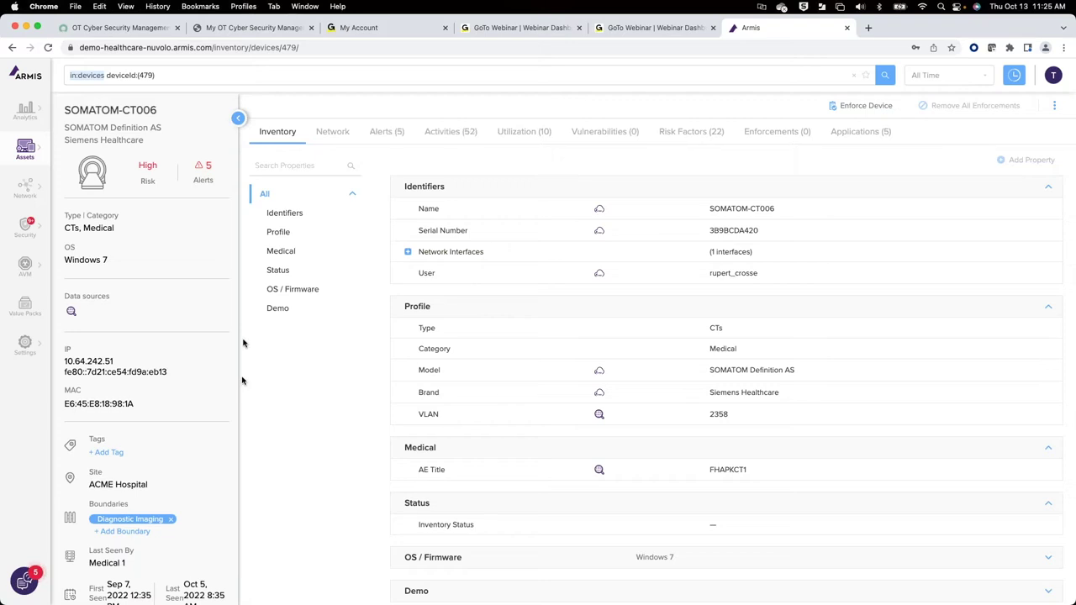
mouse_move(70, 313)
scroll(157, 419, down, 1)
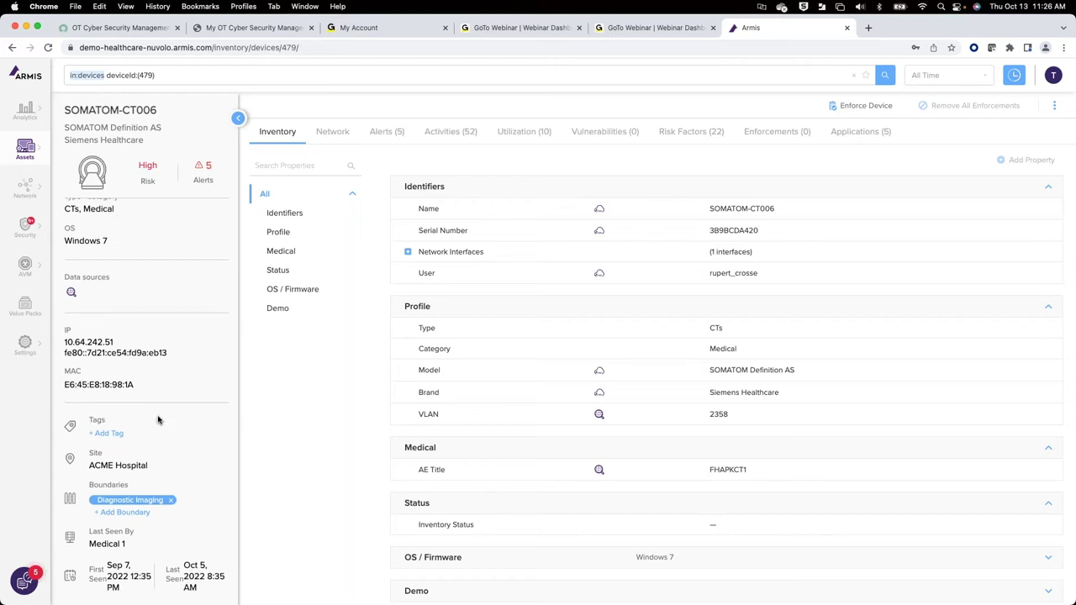
scroll(540, 360, down, 1)
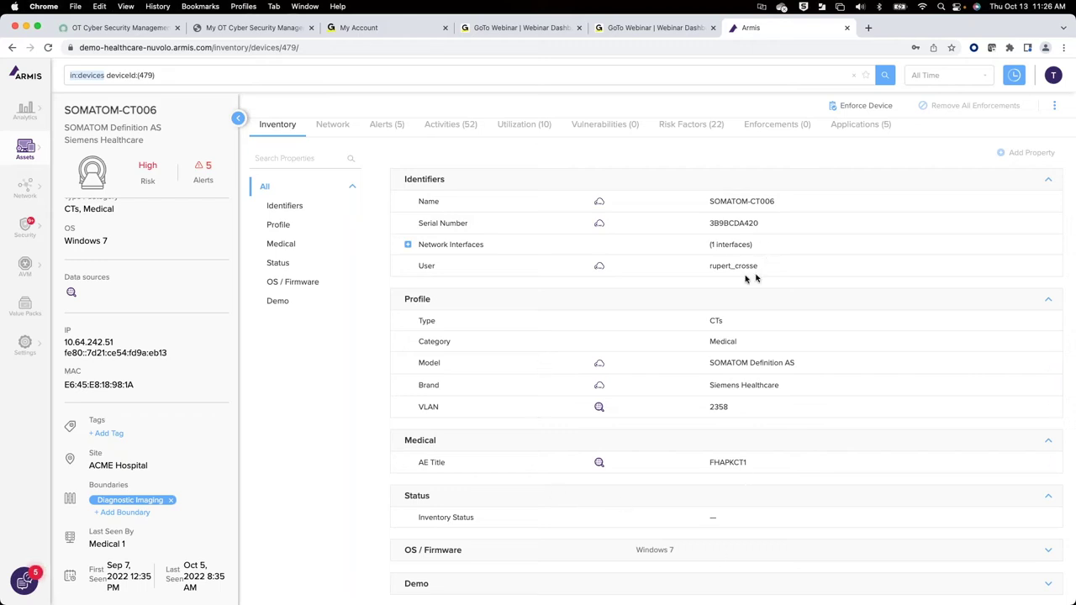
Step: Review SOMATOM-CT006's 5 applications, then its 22 risk factors like WannaCry and Windows 7 end-of-support
click(865, 136)
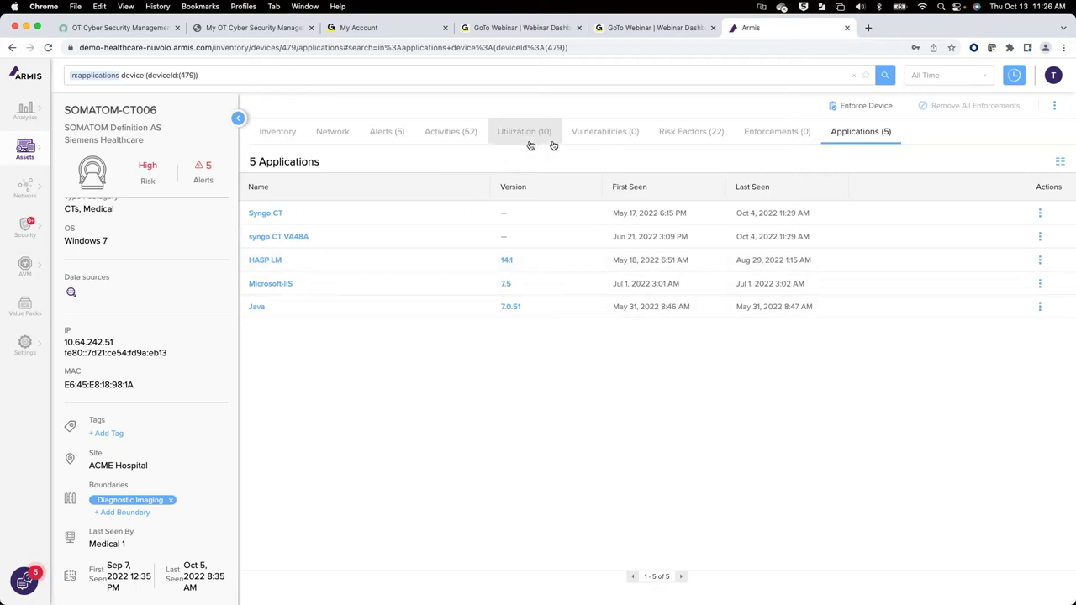
click(700, 139)
scroll(360, 414, down, 5)
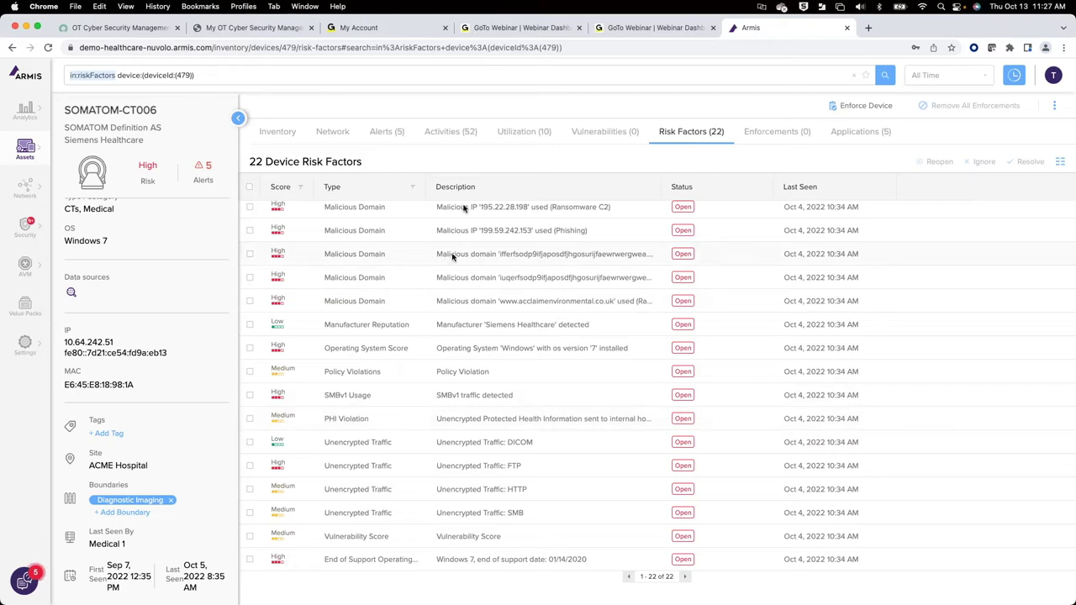
click(466, 141)
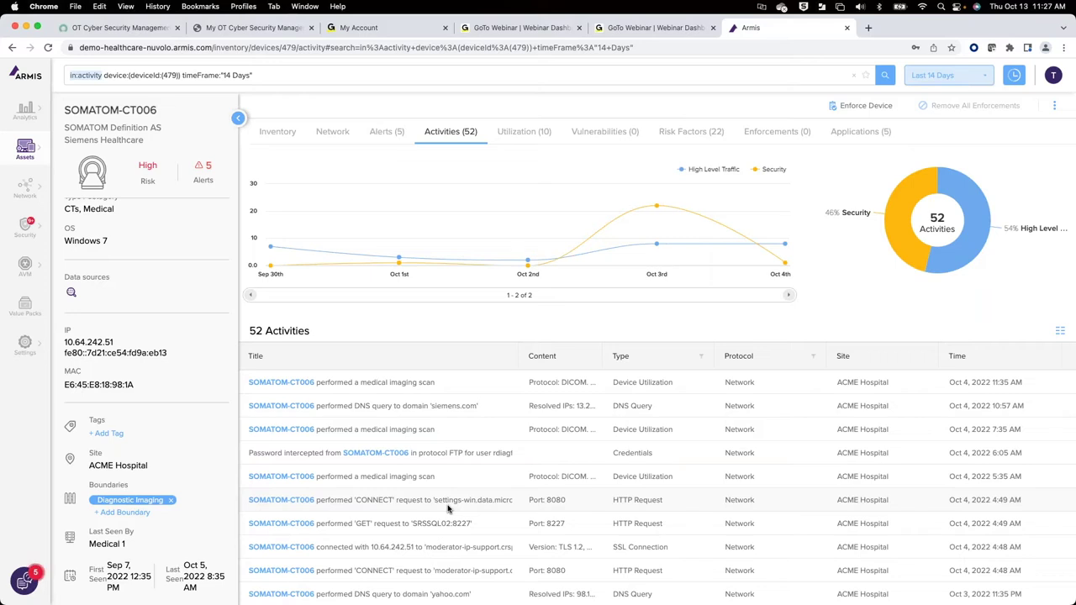
scroll(449, 579, down, 5)
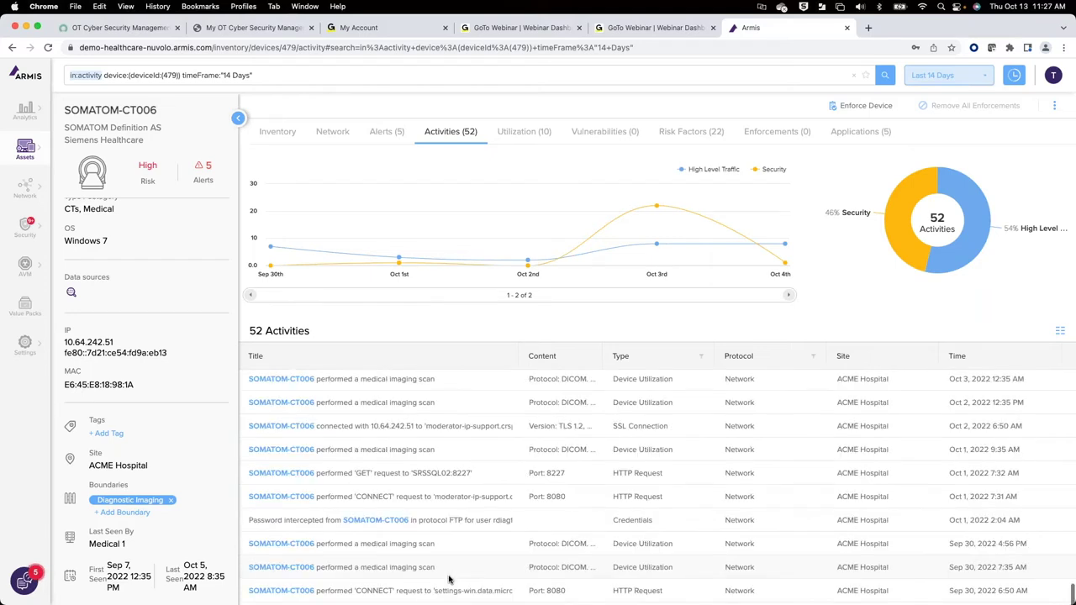
scroll(473, 453, up, 5)
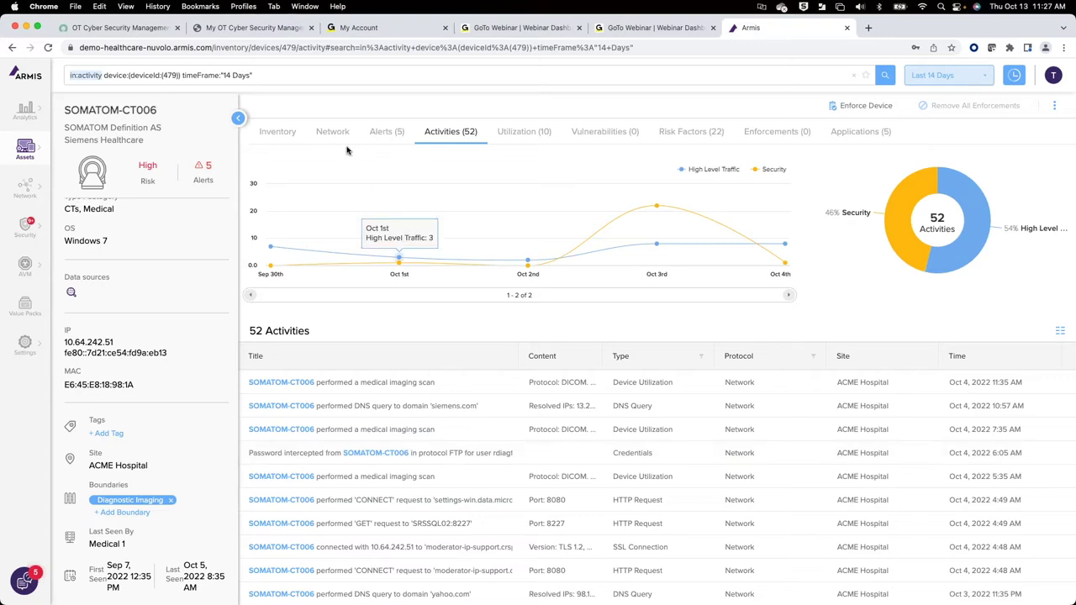
Step: Show the scanner's 5 alerts, expand Ransomware Communication Detected, and open its related device and details
click(383, 134)
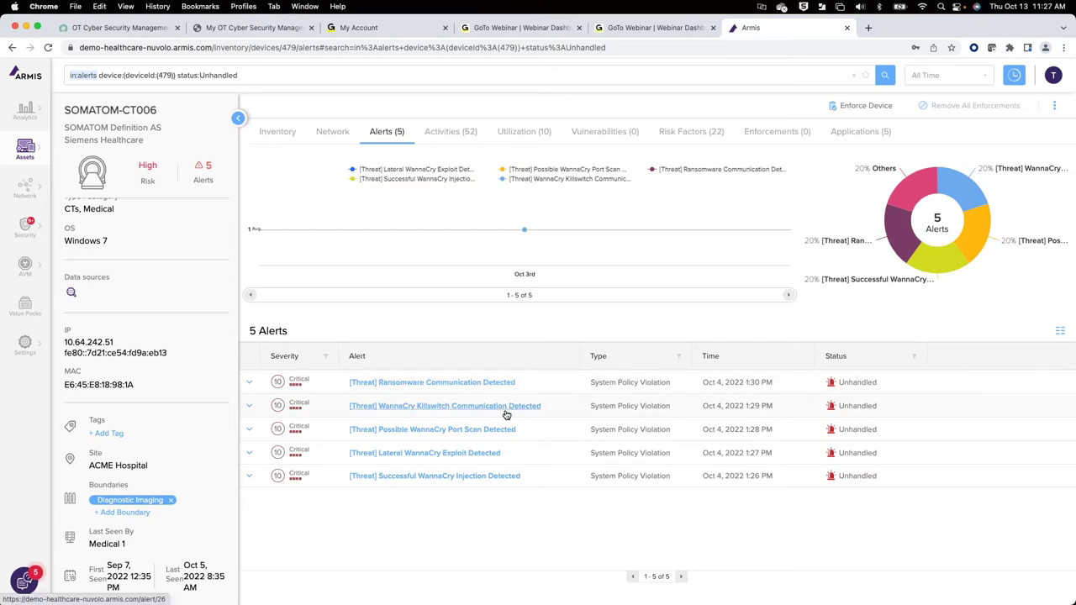
click(250, 385)
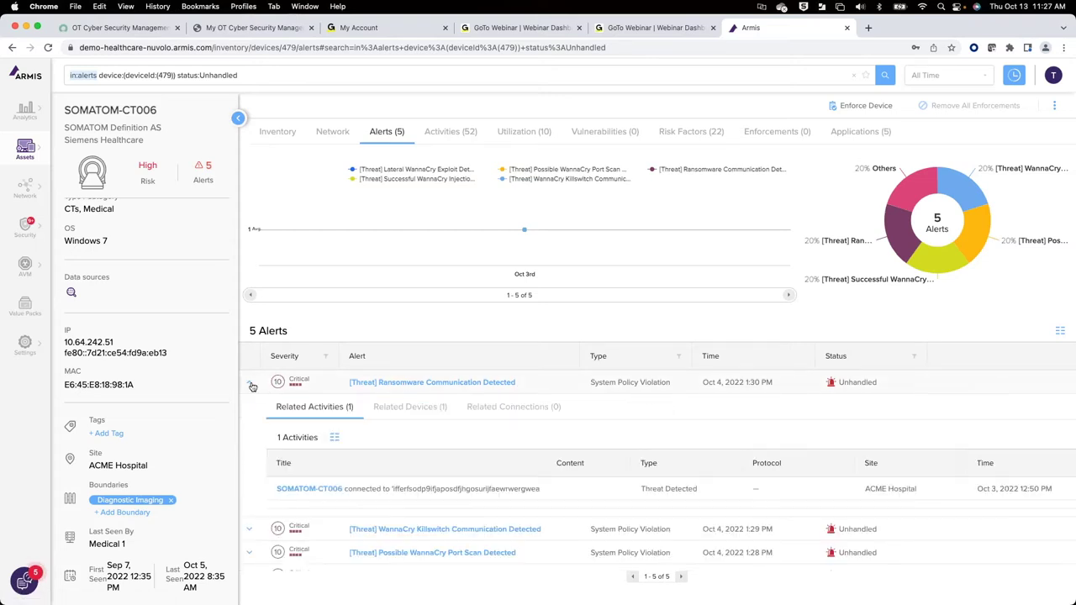
scroll(314, 488, down, 1)
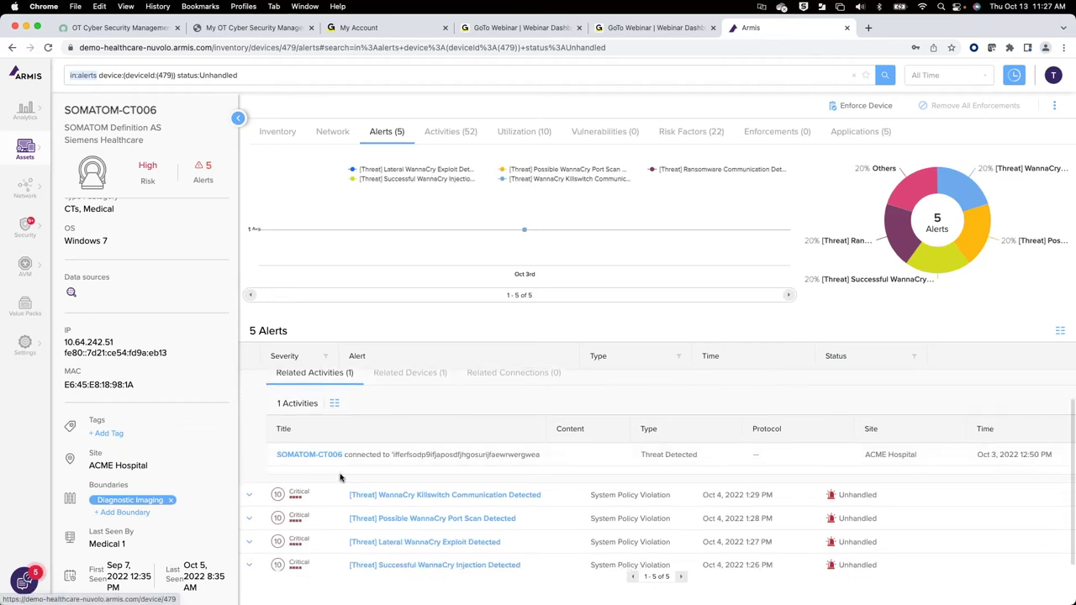
scroll(378, 504, down, 1)
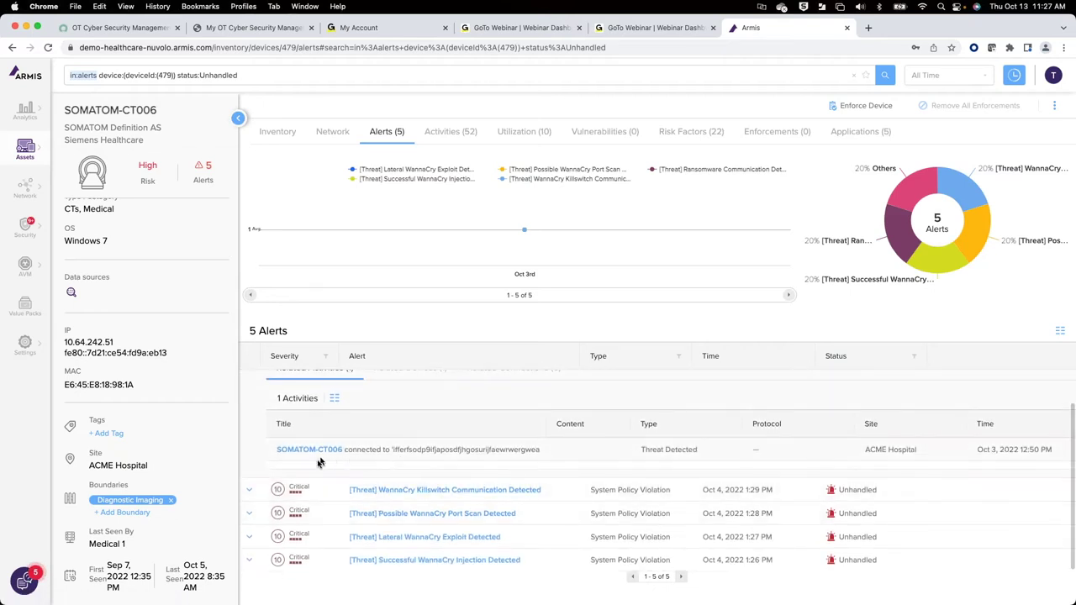
scroll(449, 457, up, 1)
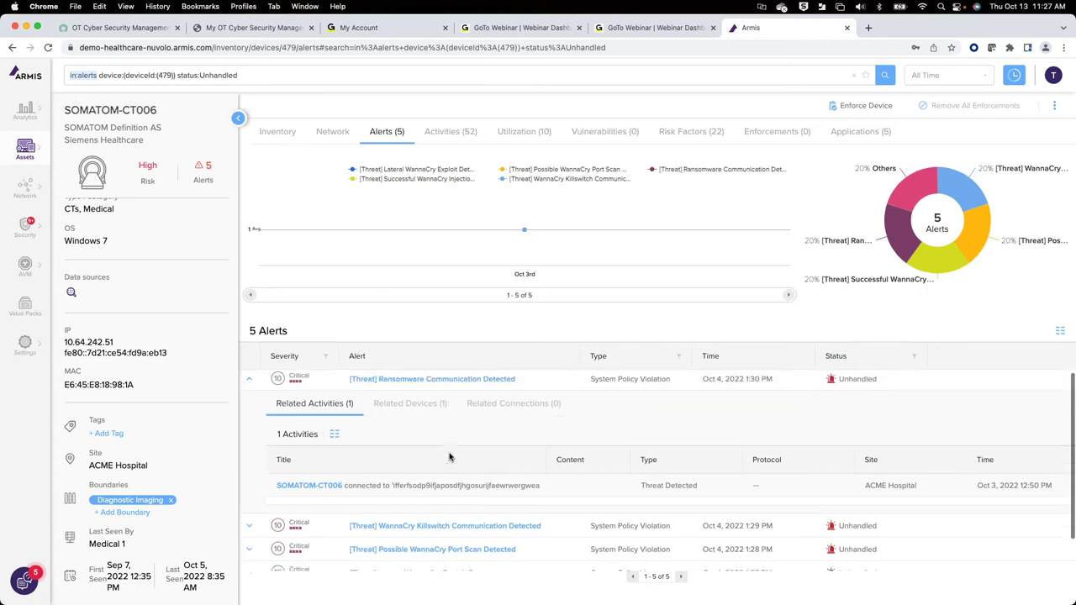
click(433, 417)
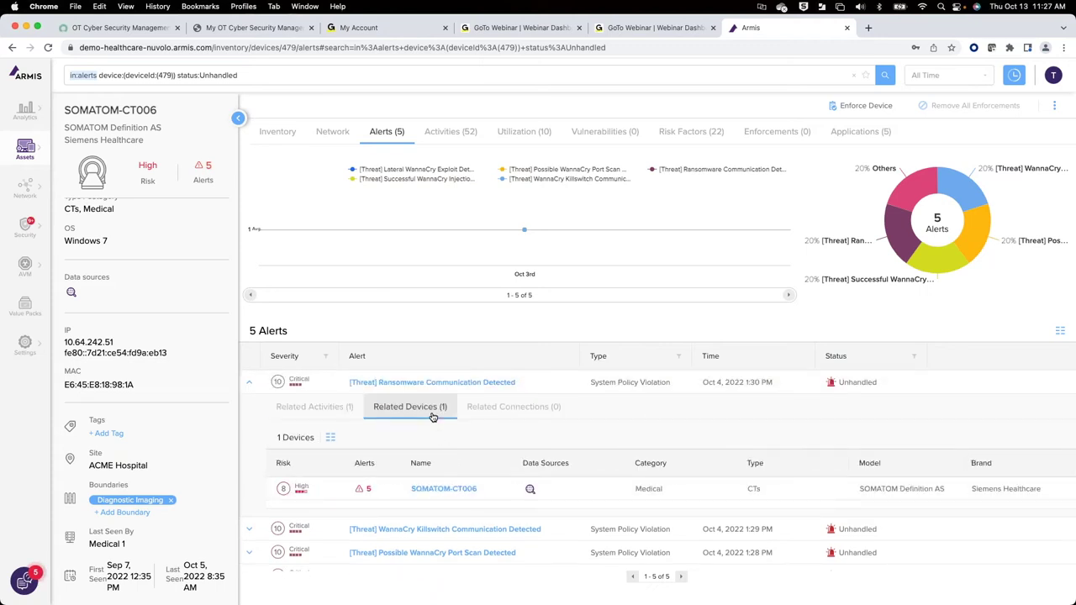
click(451, 383)
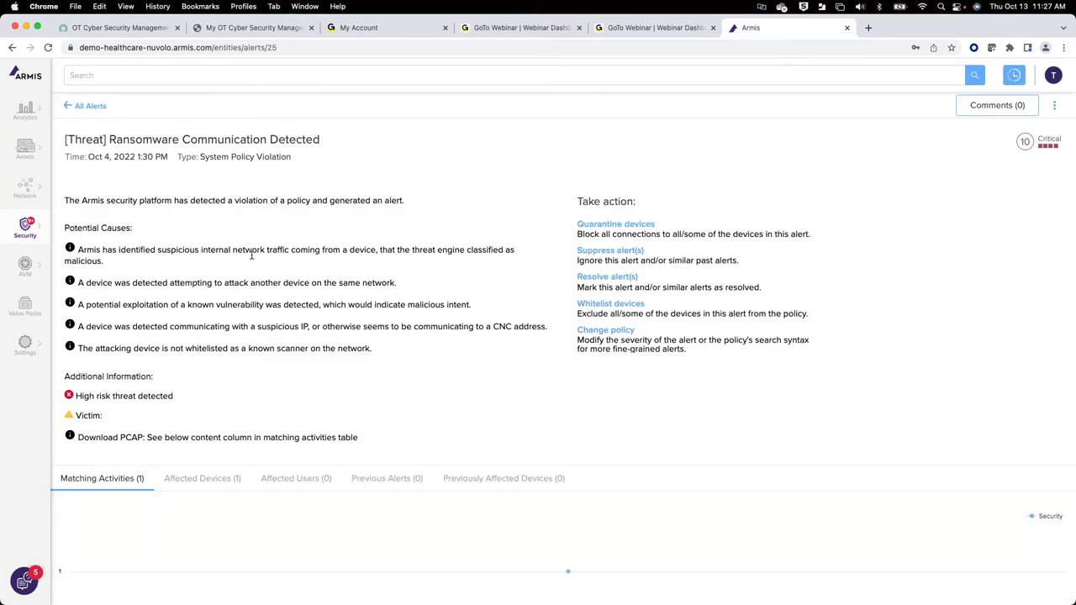
Step: Scroll through the ransomware alert's causes and remediation actions, then go back to SOMATOM-CT006
scroll(252, 252, down, 2)
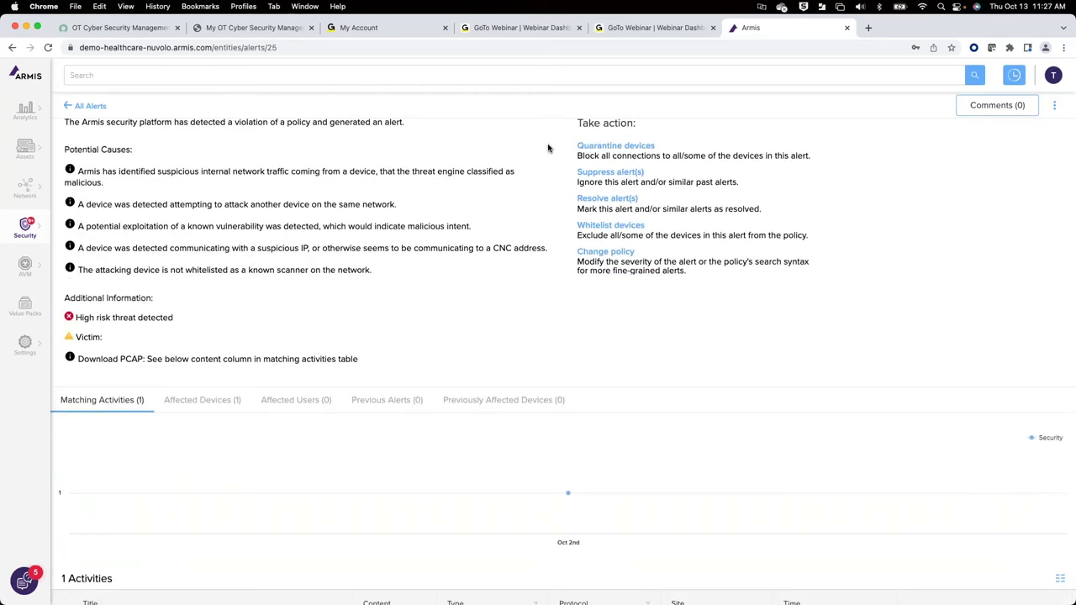
scroll(548, 150, up, 2)
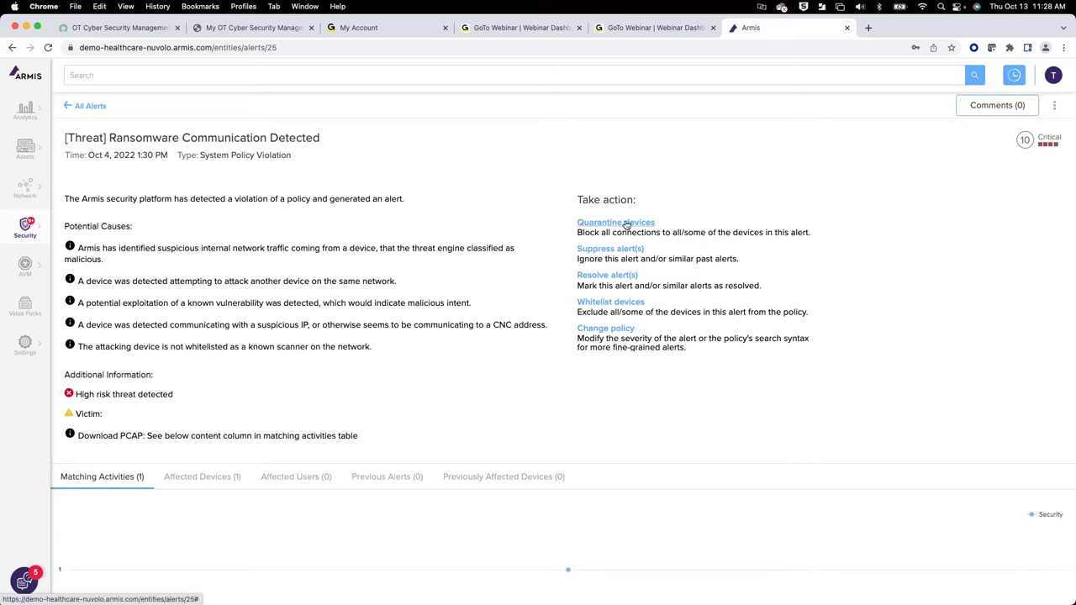
scroll(592, 185, up, 1)
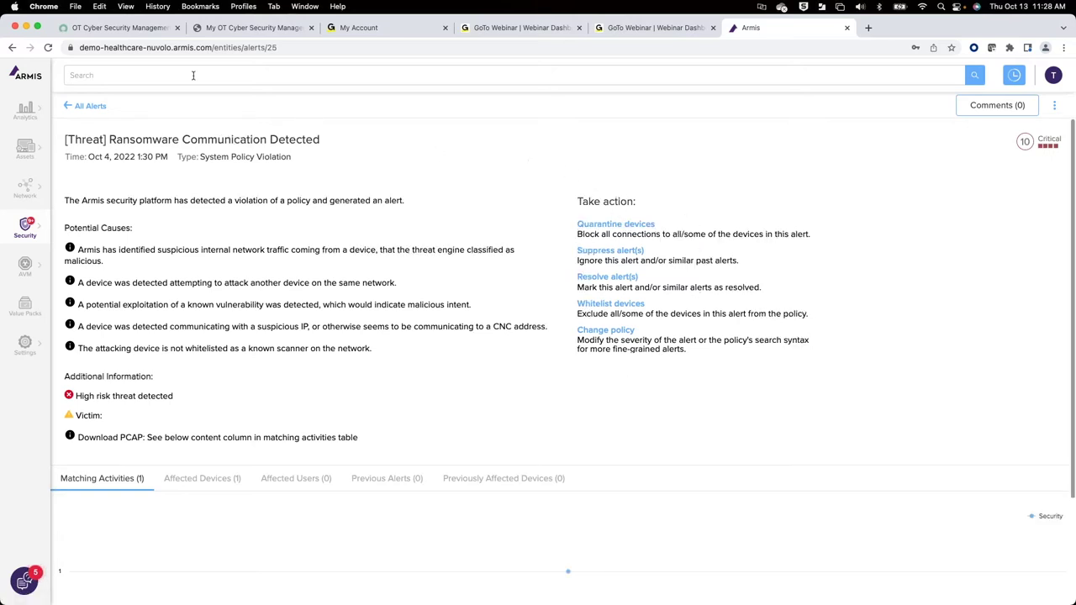
click(11, 48)
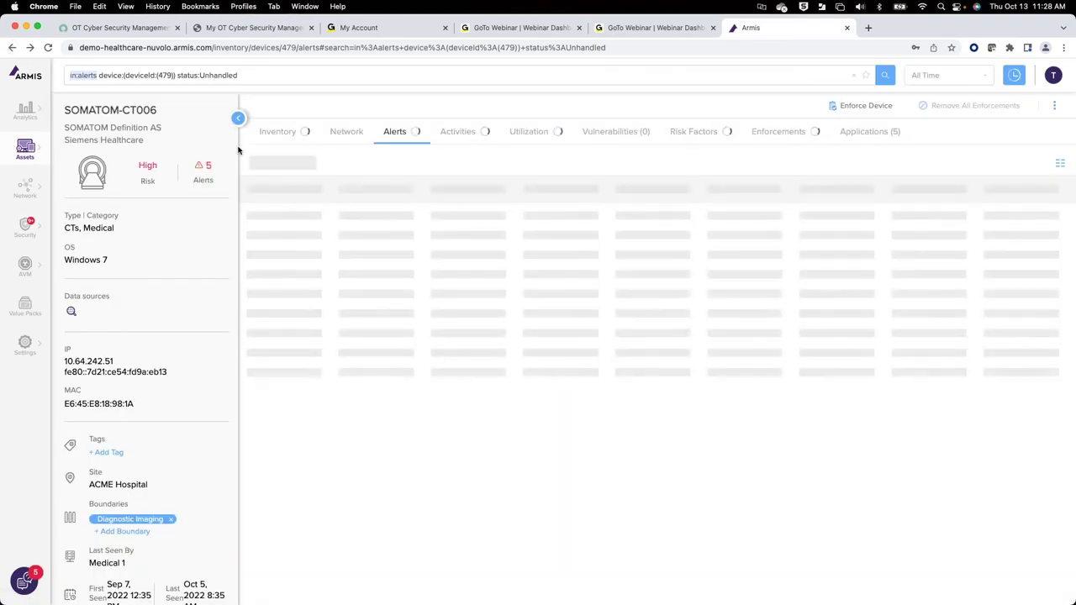
Step: Check SOMATOM-CT006's Inventory properties, then return to the 1,119-device Assets catalog
click(313, 134)
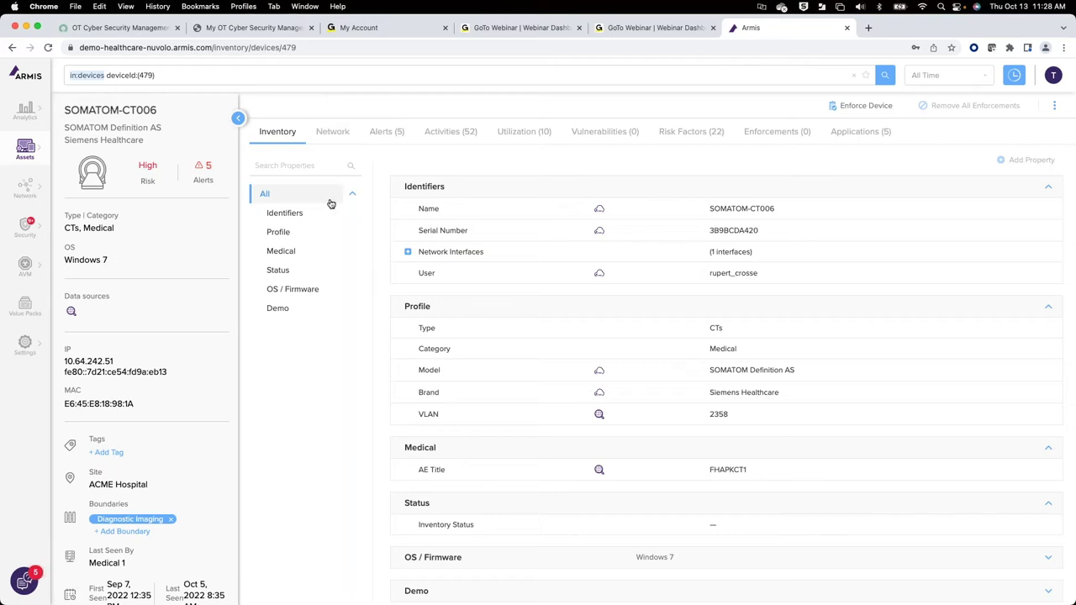
click(38, 153)
click(91, 108)
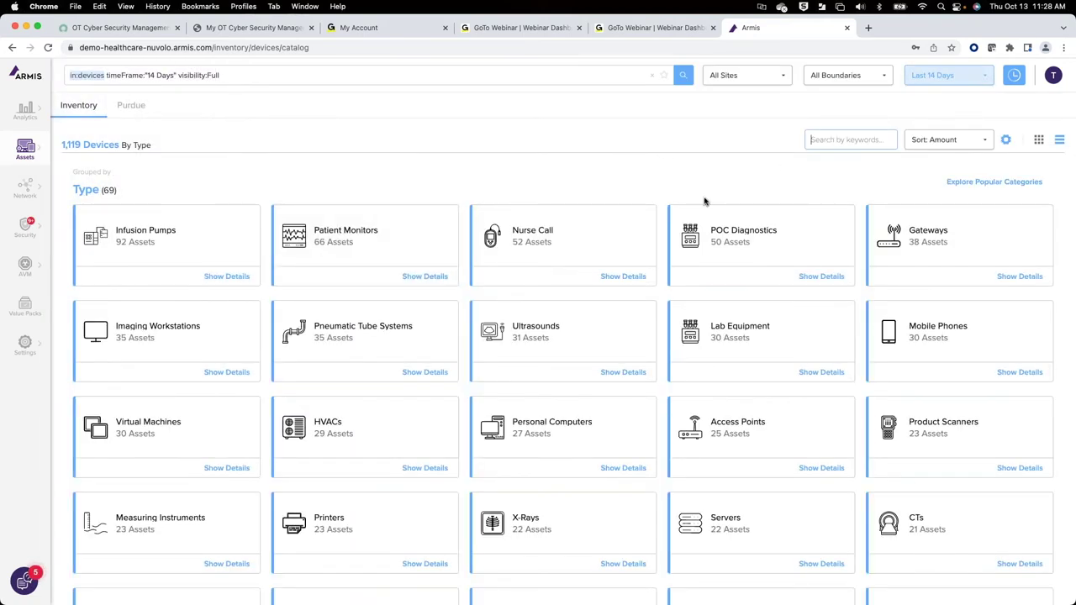
Step: Filter the catalog by 'x', list the 22 X-Rays devices, and open OrthoScan Mini C-Arm
text(x)
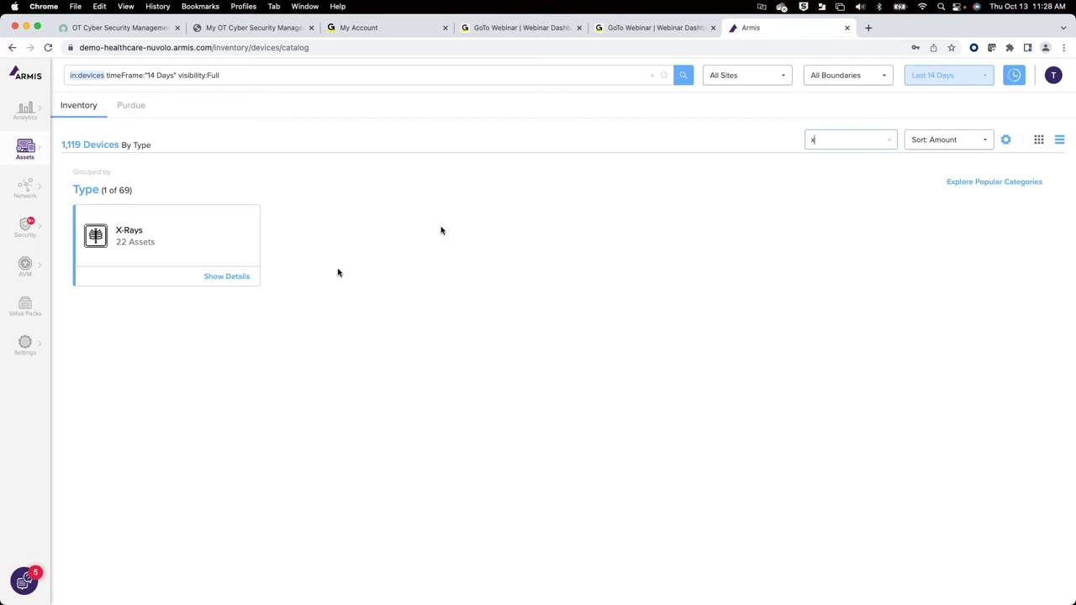
click(245, 282)
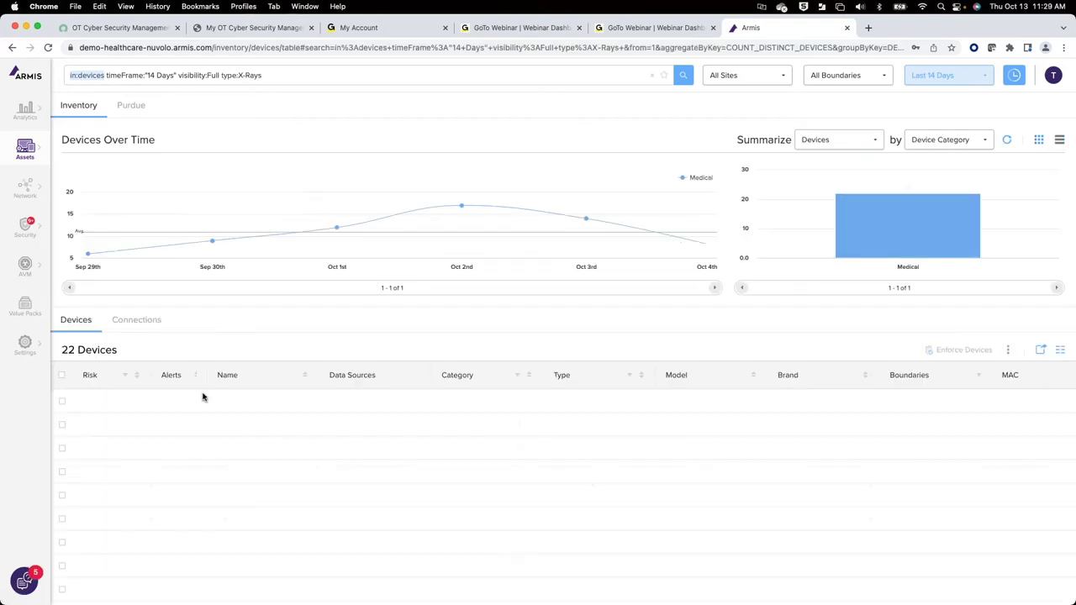
click(234, 402)
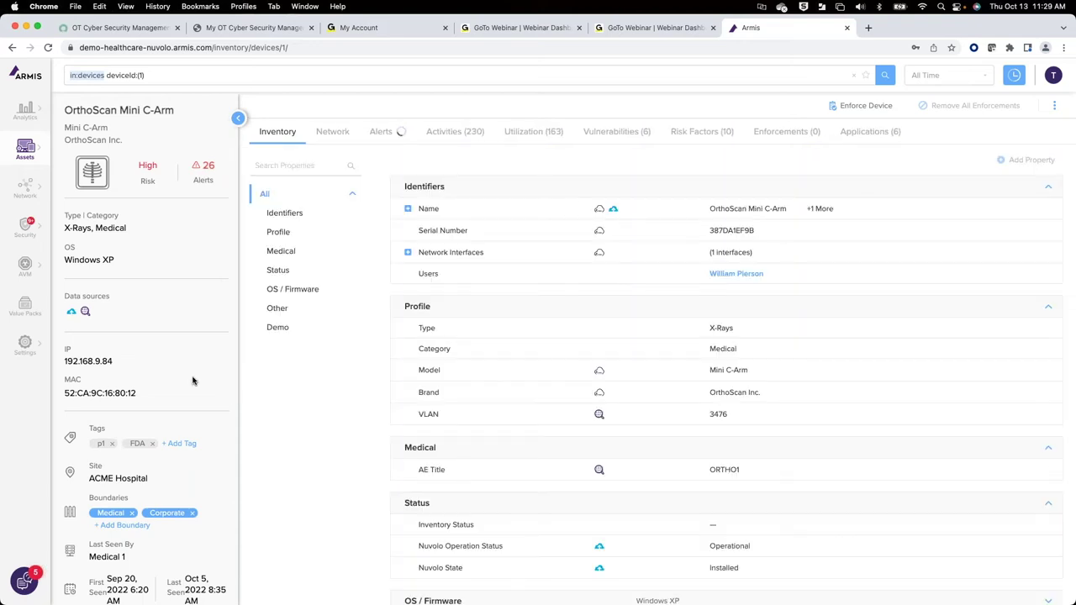
scroll(256, 454, down, 3)
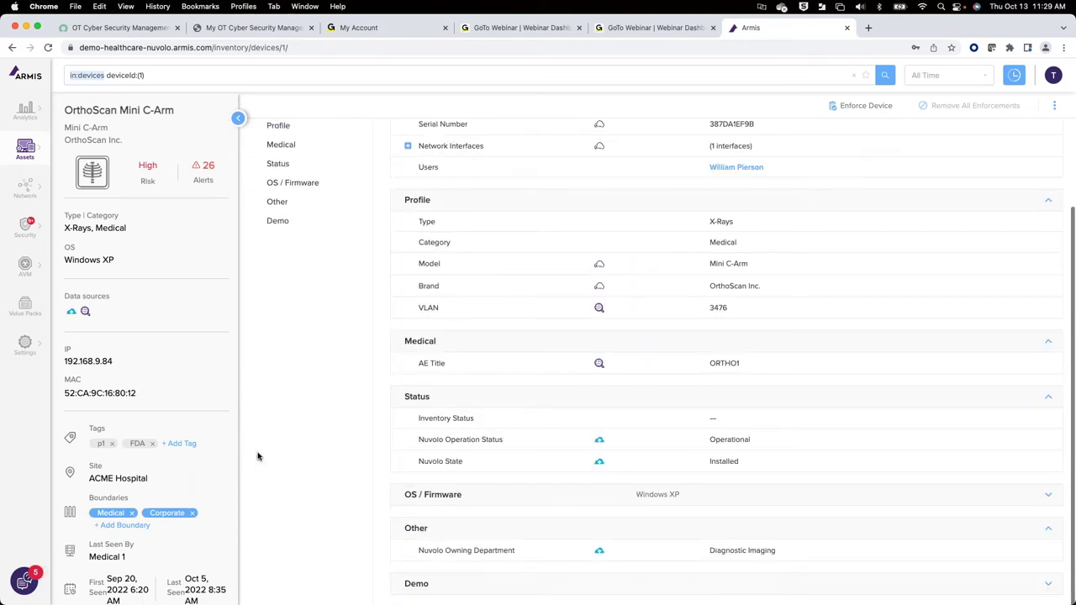
scroll(252, 397, up, 3)
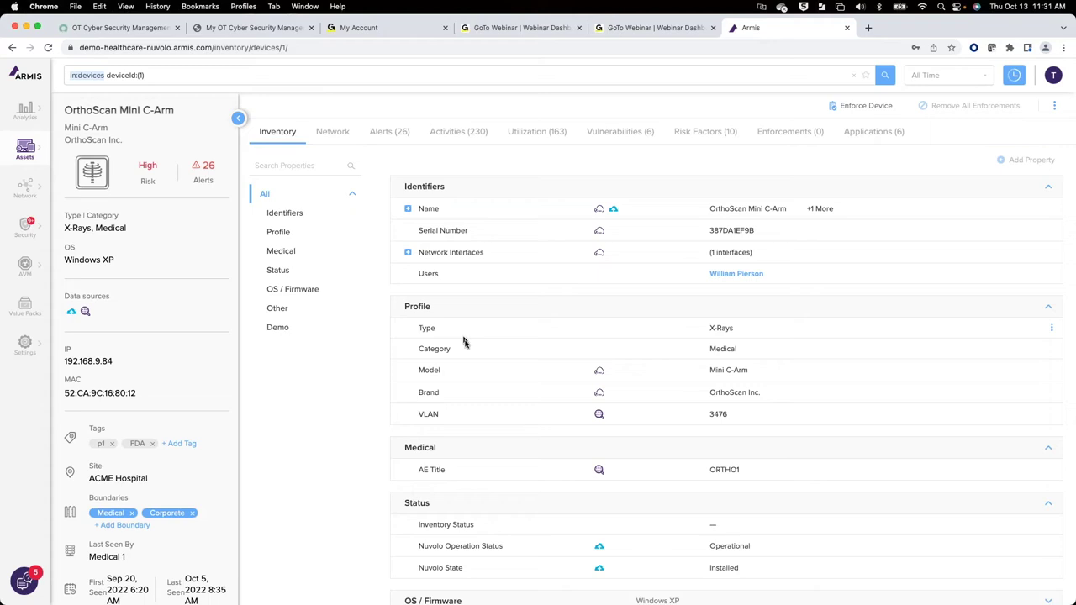
scroll(515, 400, down, 3)
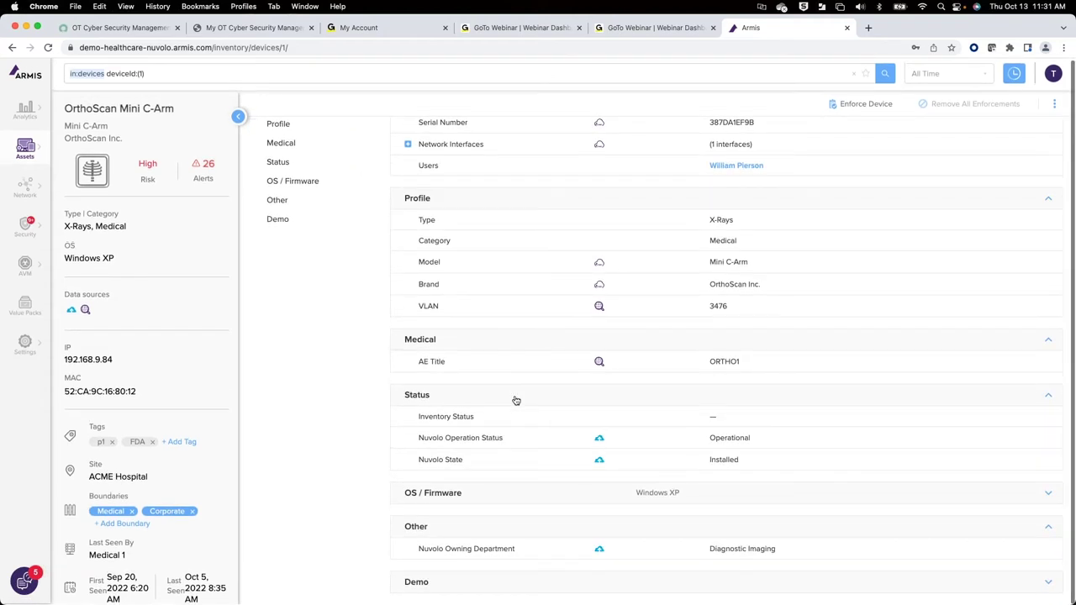
scroll(516, 400, up, 3)
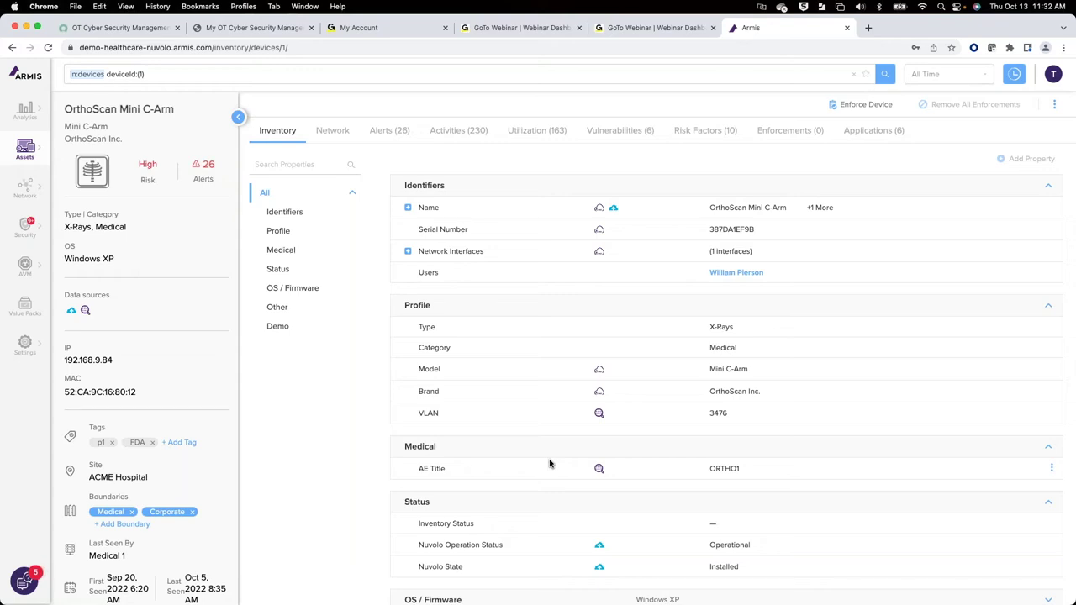
click(614, 131)
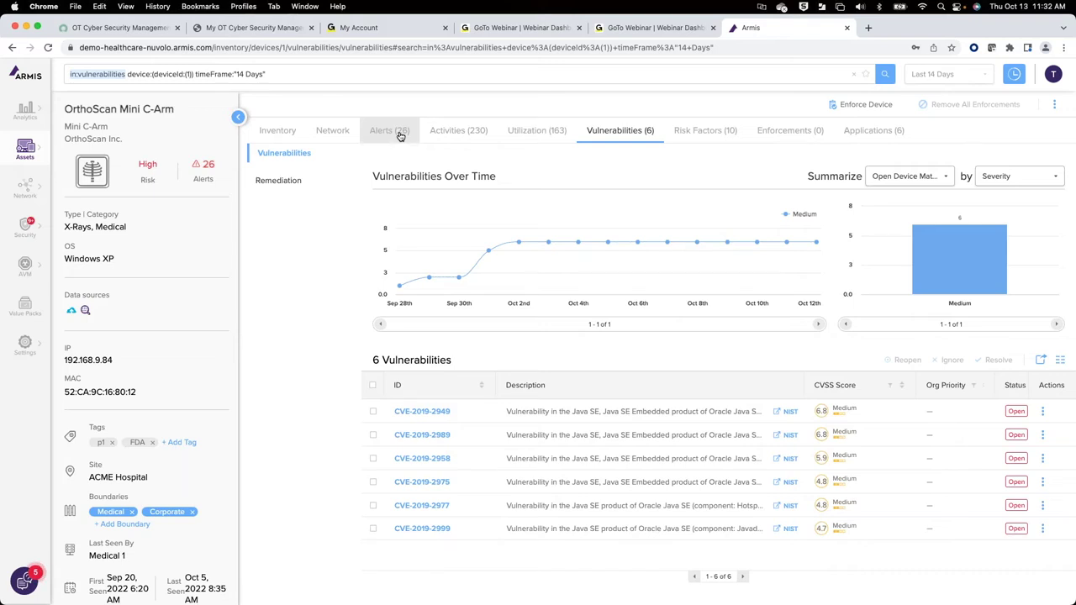
click(400, 136)
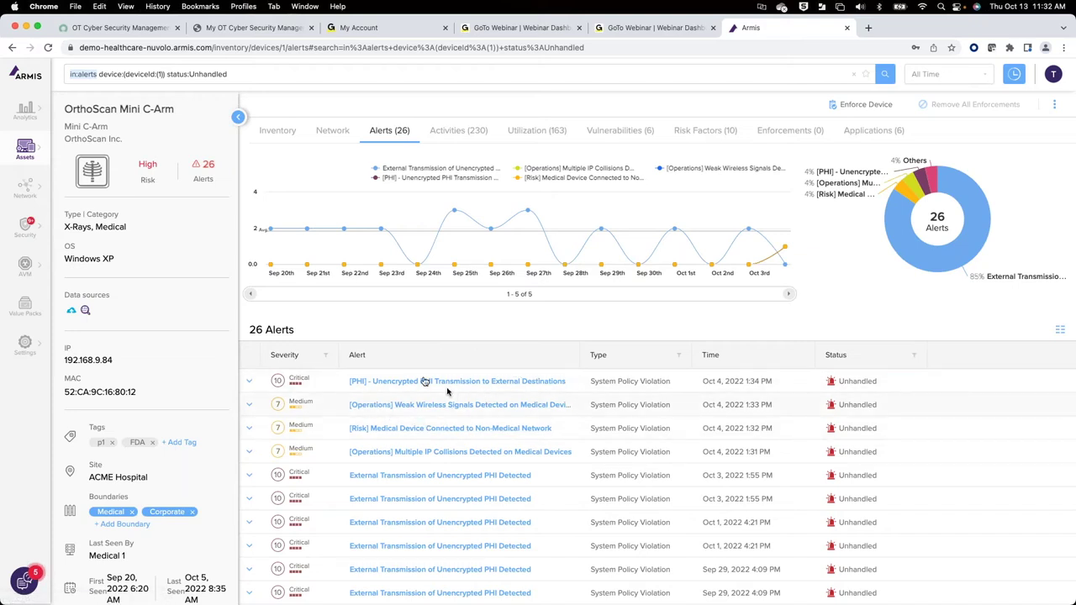
Step: Expand the '[PHI] - Unencrypted PHI Transmission to External Destinations' alert and open its full page
click(249, 384)
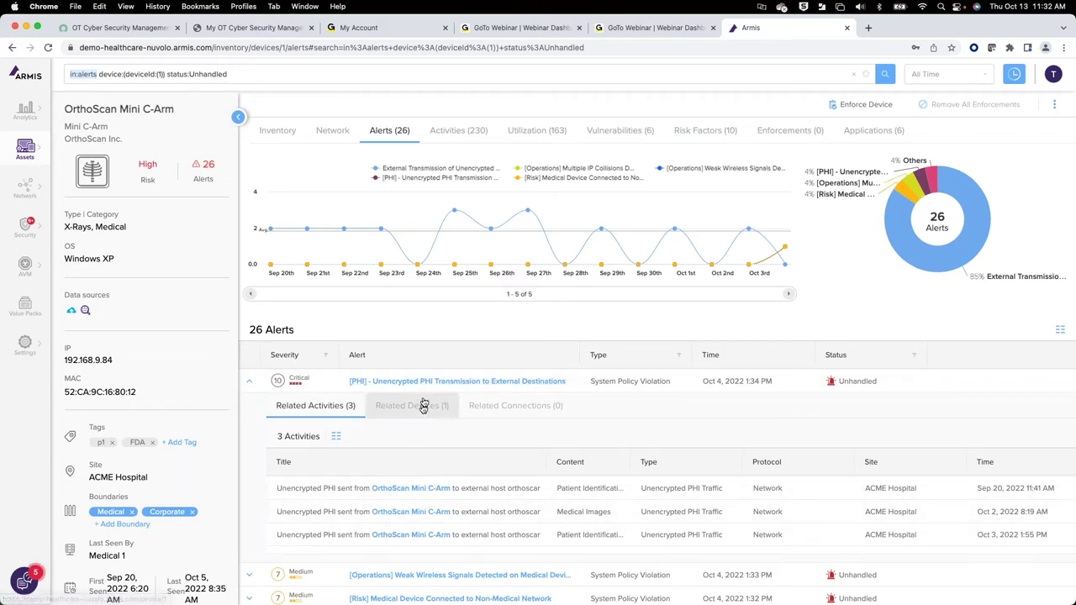
click(426, 383)
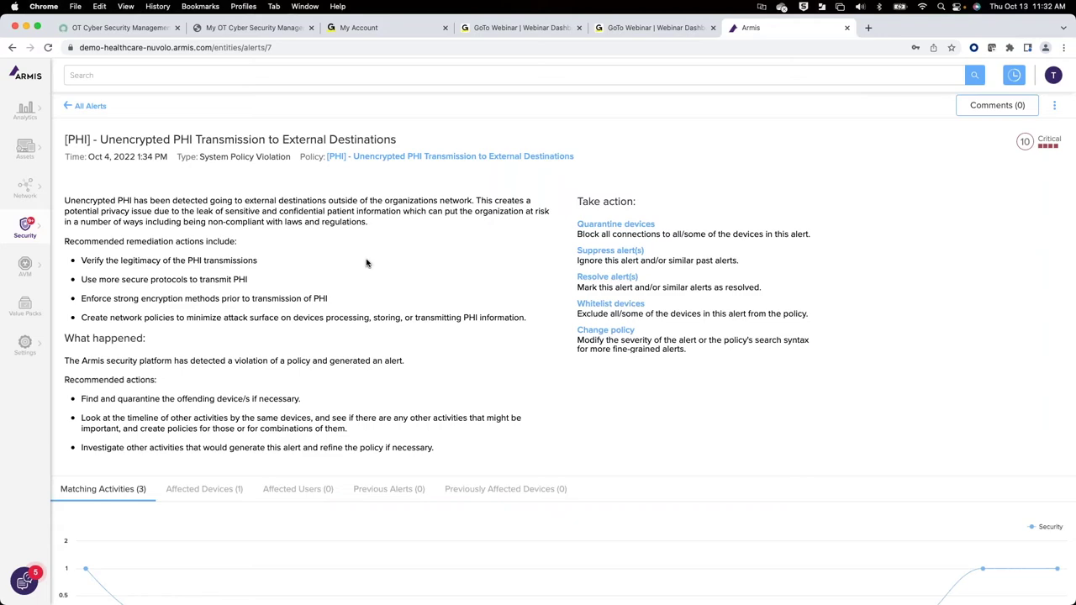
scroll(522, 395, down, 3)
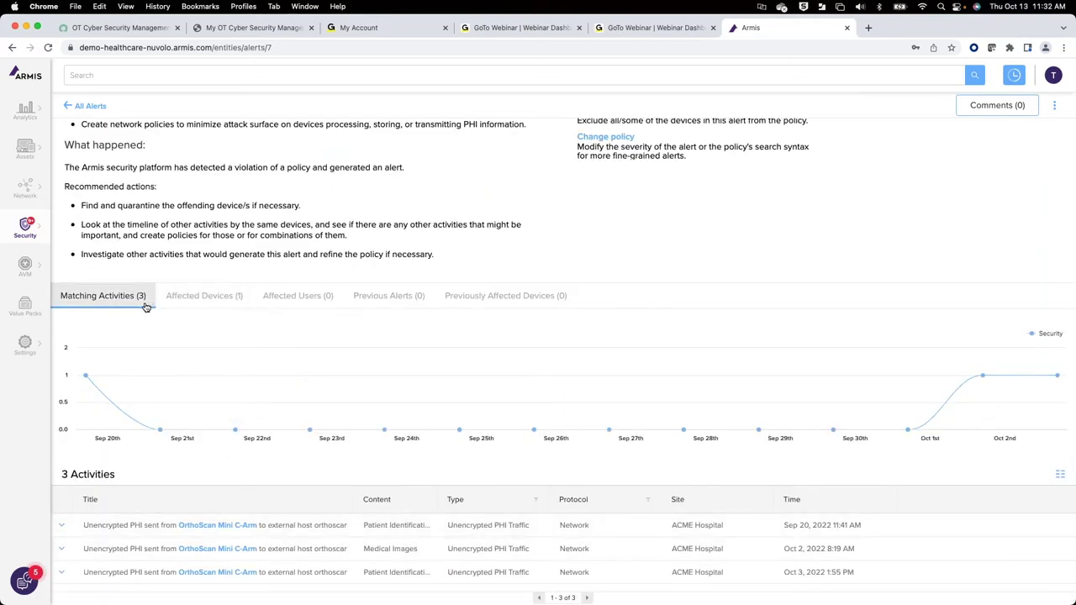
scroll(241, 272, up, 3)
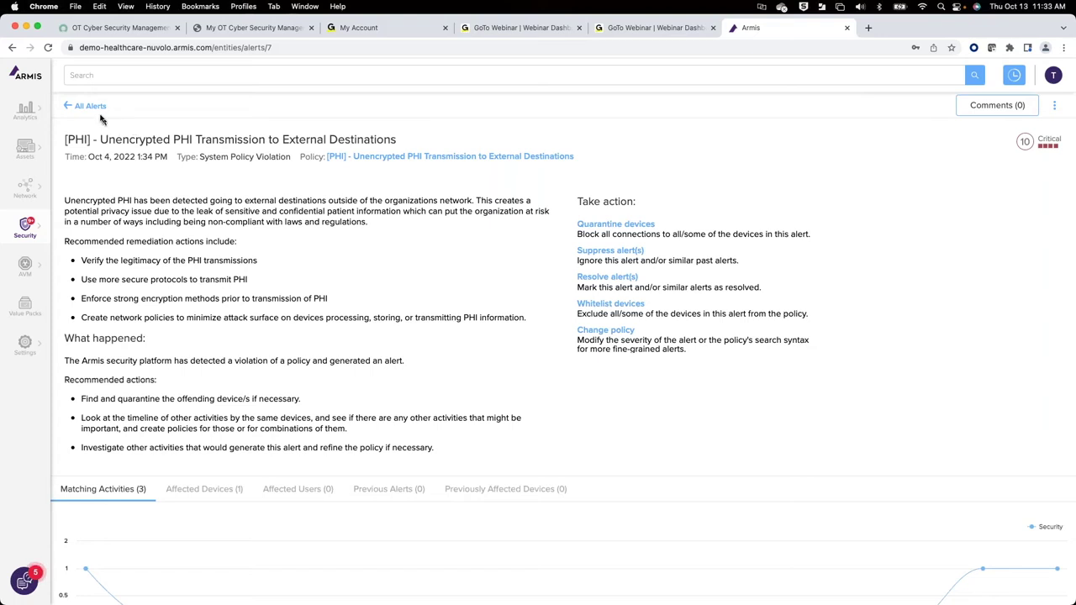
click(25, 118)
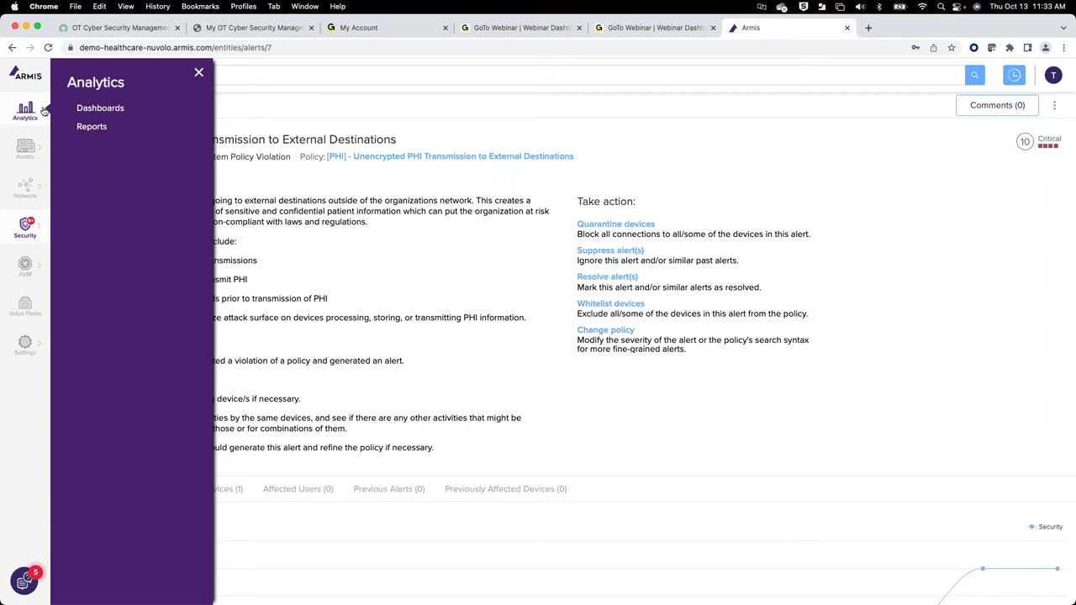
Step: Review the Medical Device Inventory dashboard's device-type and manufacturer charts, then bring up the ASQ search suggestions
click(101, 107)
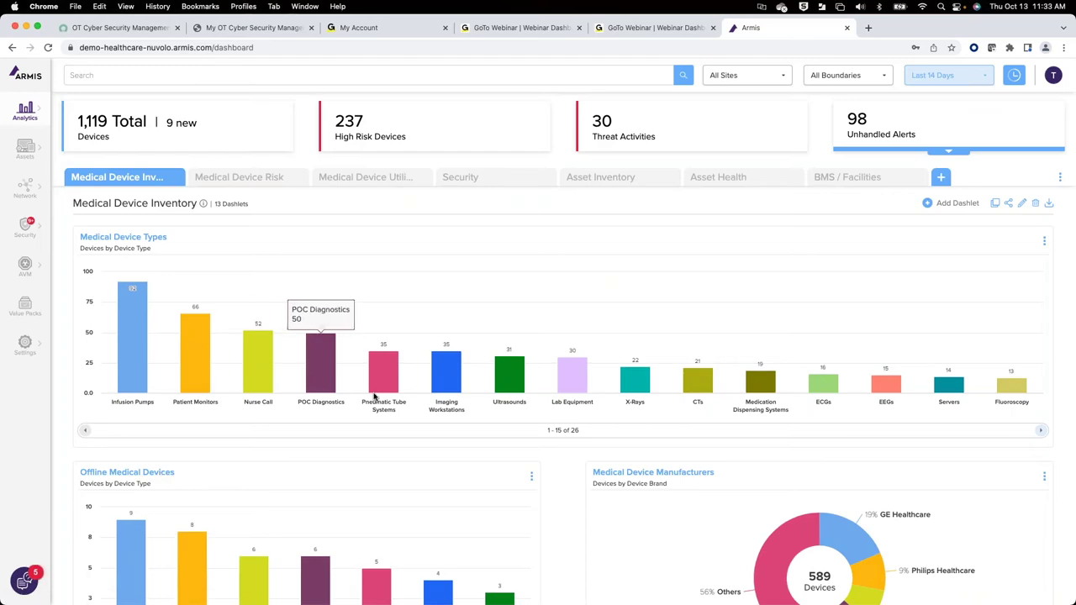
scroll(374, 396, down, 15)
scroll(375, 397, up, 15)
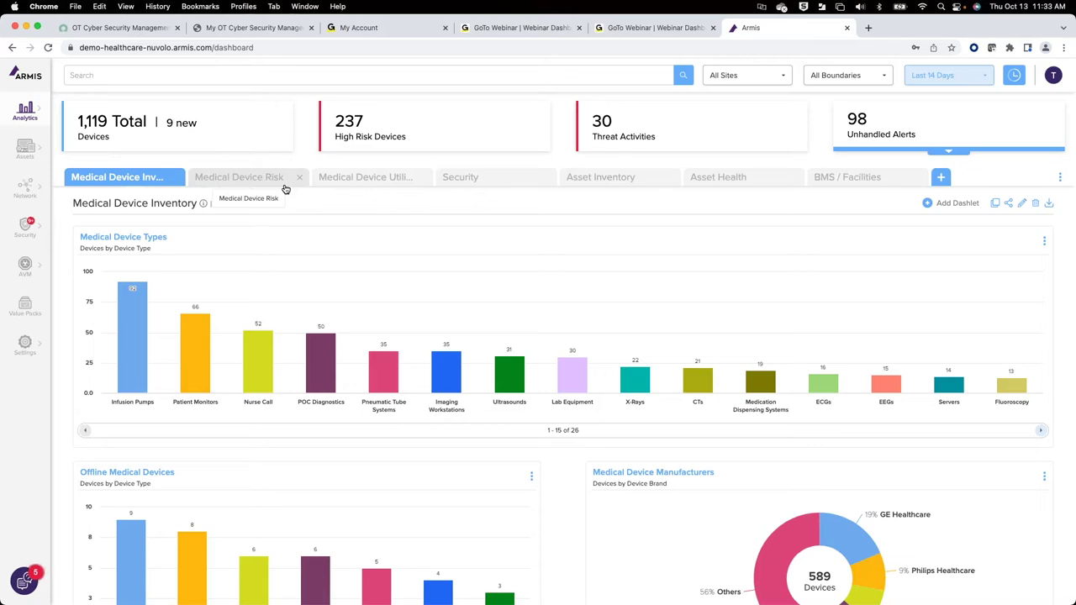
click(313, 74)
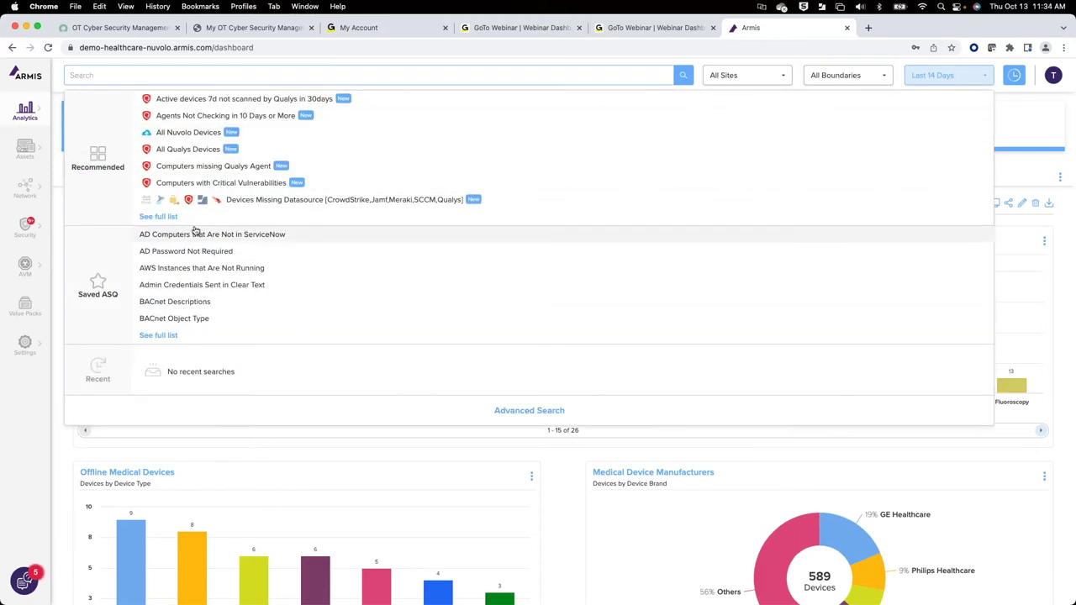
Step: Browse the recommended and saved ASQ queries, like All Qualys Devices, then dismiss the list
mouse_move(194, 230)
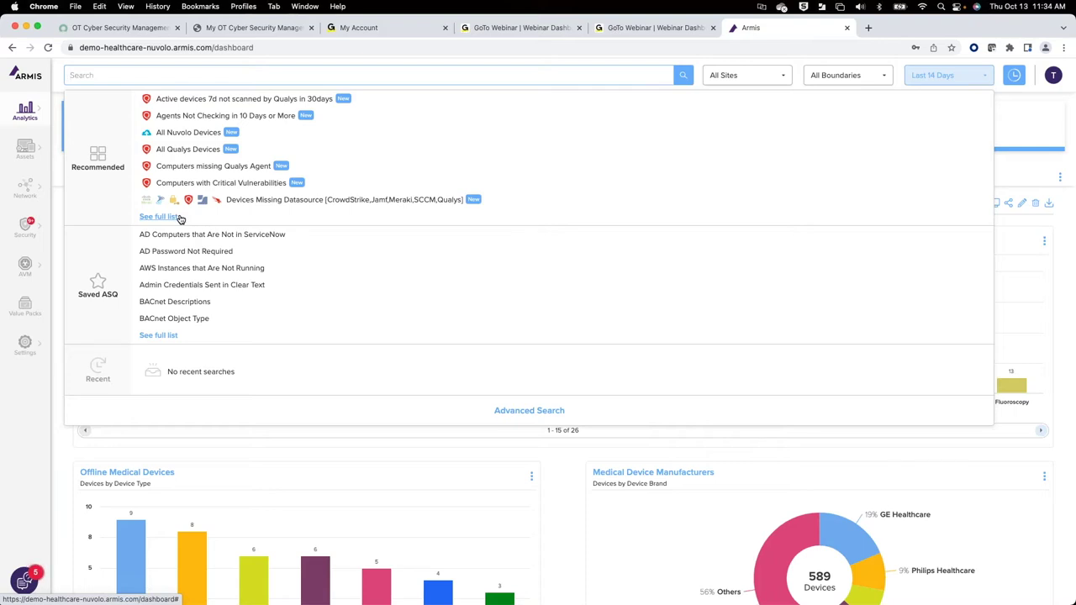
click(46, 465)
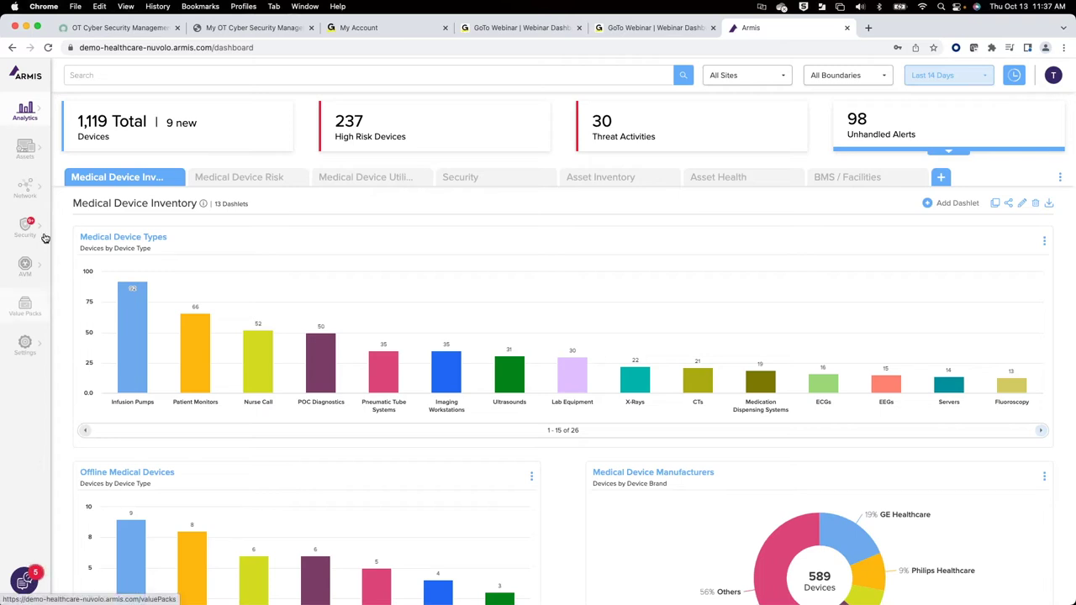
Step: Open the Assets device inventory showing 1,119 devices across 69 types
click(32, 156)
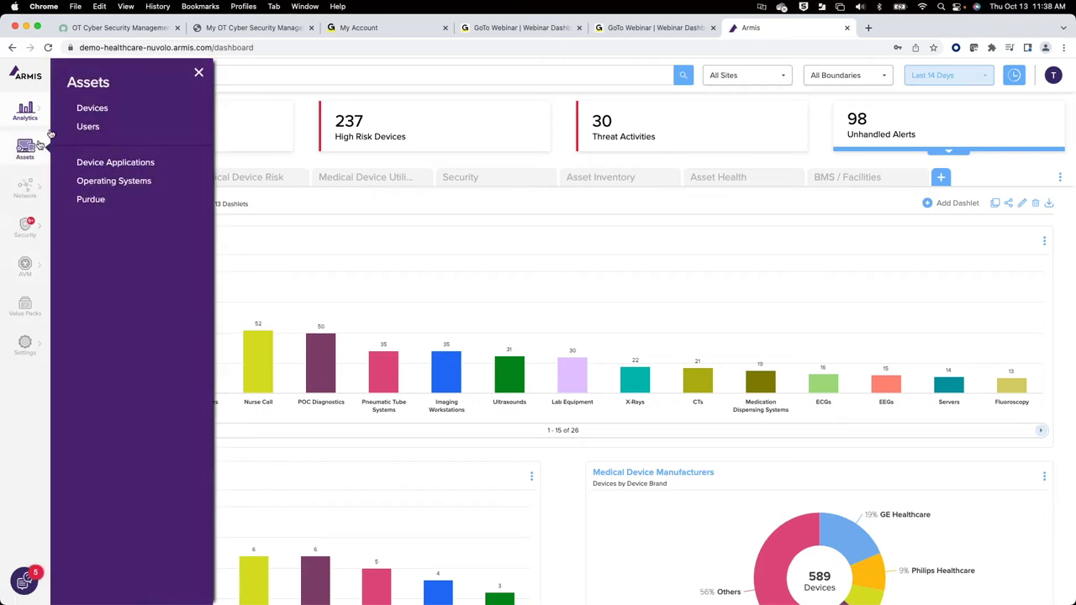
click(92, 111)
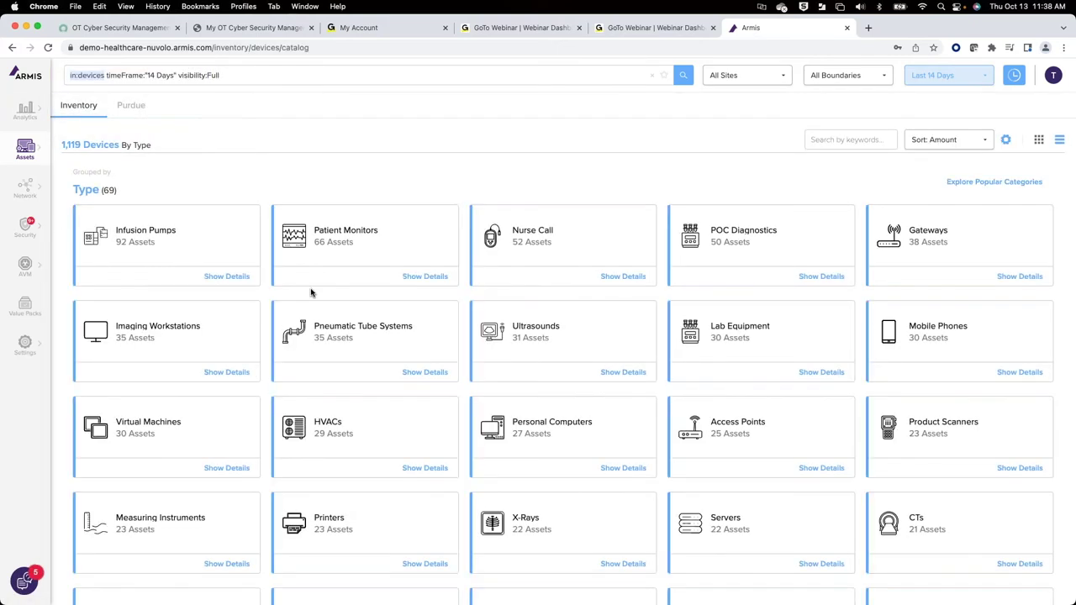
Step: Filter device types by 'x', list the 22 X-Rays devices and open OrthoScan Mini C-Arm
click(842, 141)
text(r)
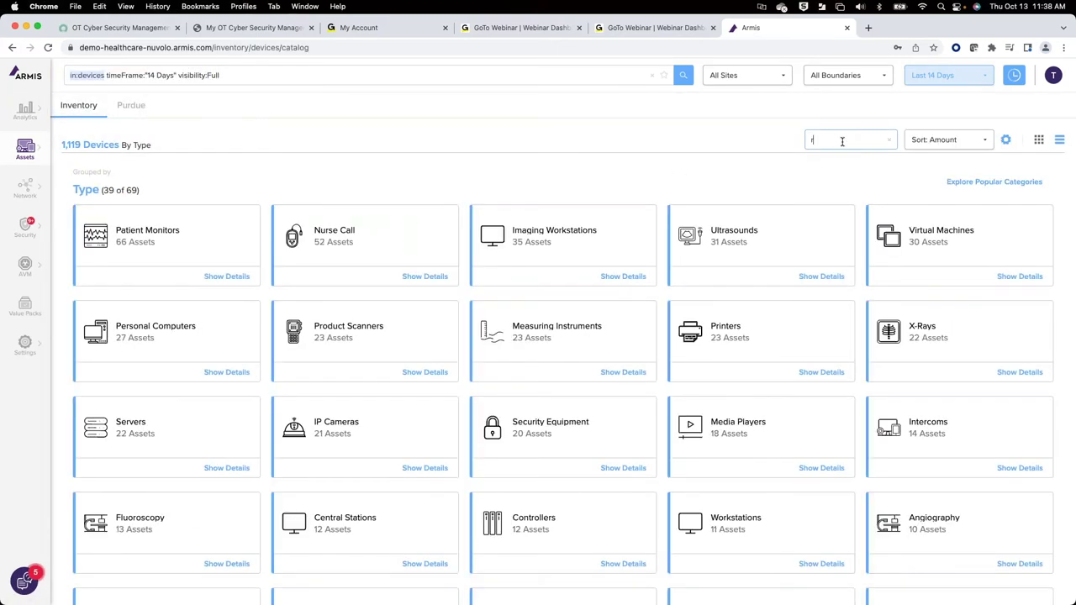
key(BackSpace)
text(x)
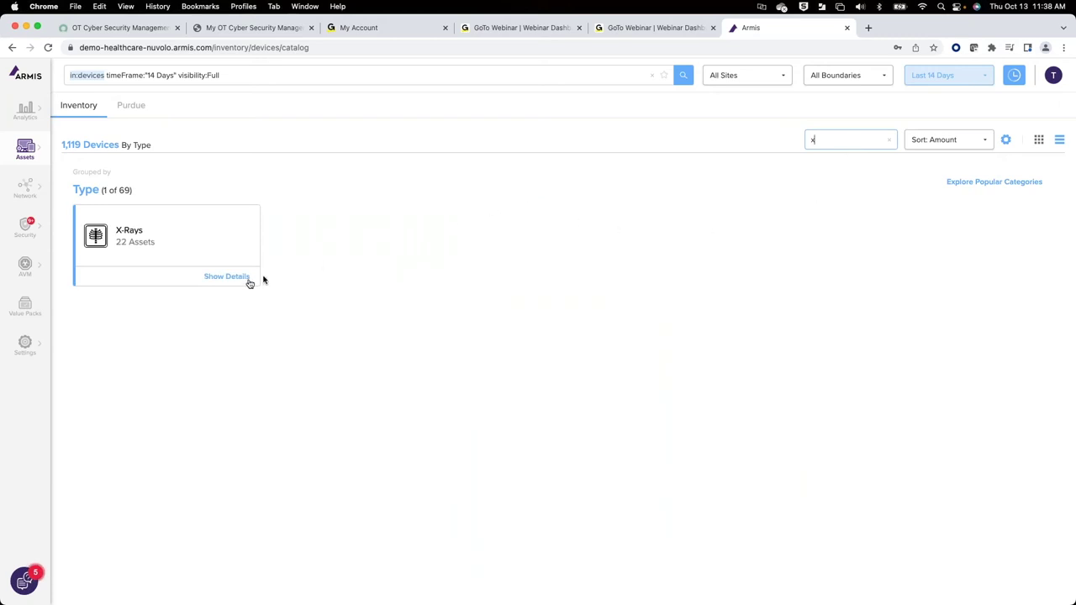
click(239, 281)
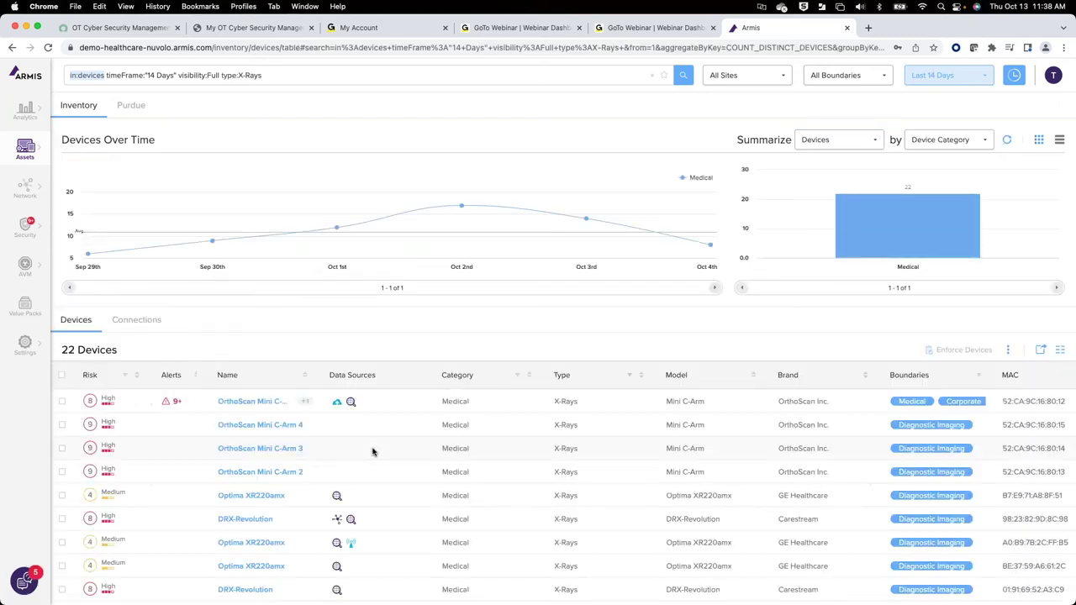
click(267, 403)
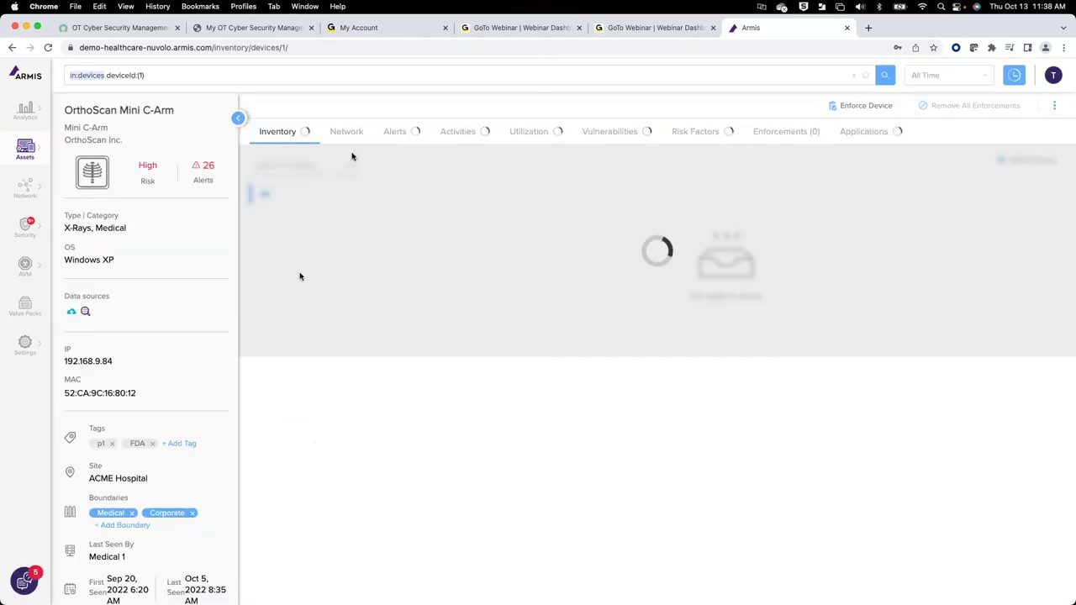
Step: From the device's alerts, open the Critical [PHI] - Unencrypted PHI Transmission to External Destinations alert
click(387, 136)
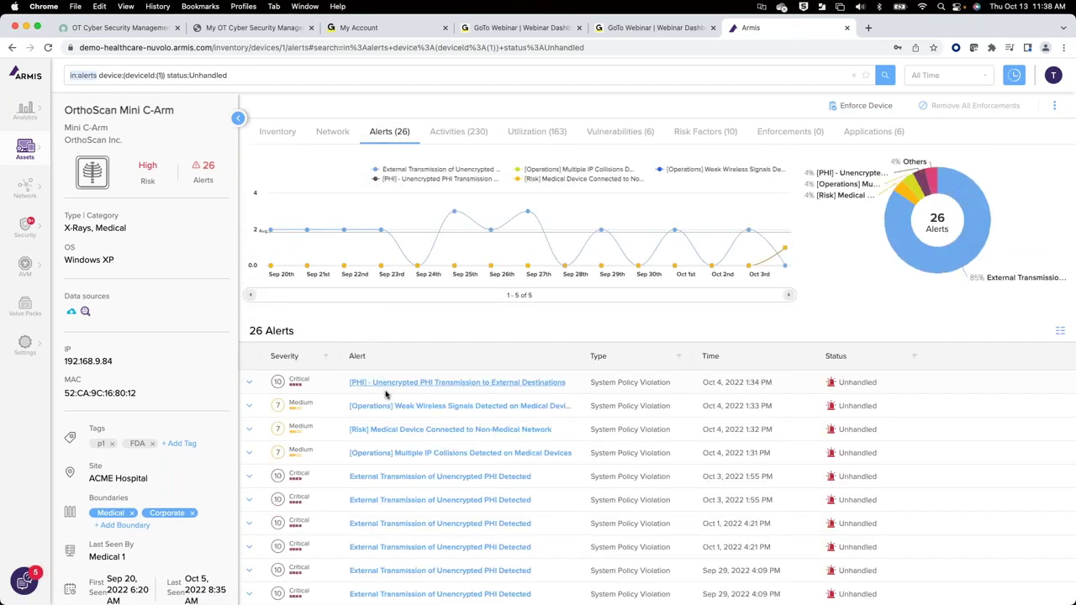
click(386, 386)
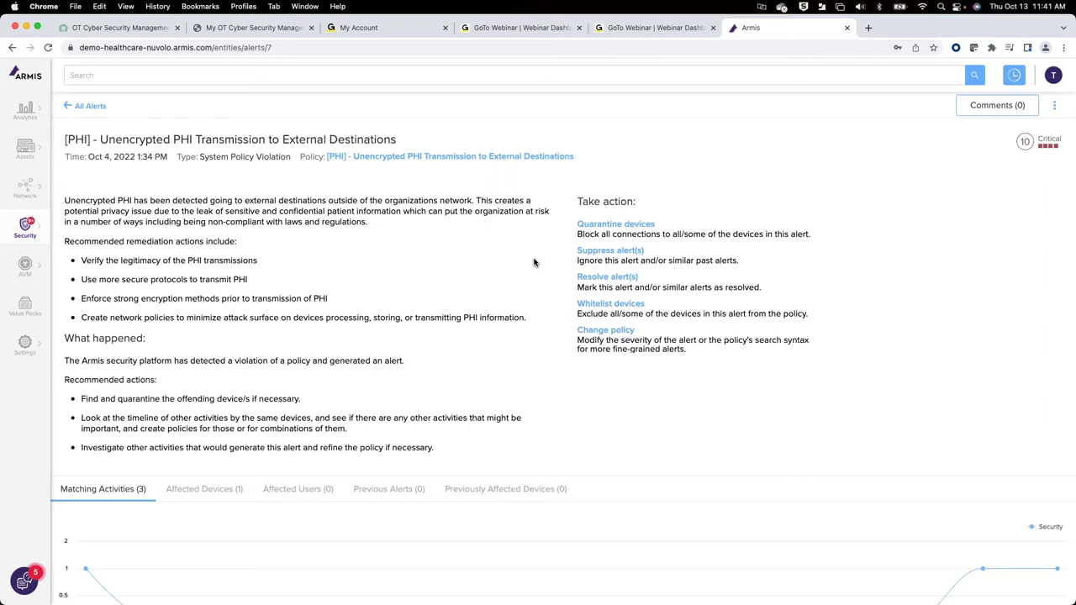
Step: Switch to the OT Cyber Security Management browser tab for the ServiceNow instance
click(118, 29)
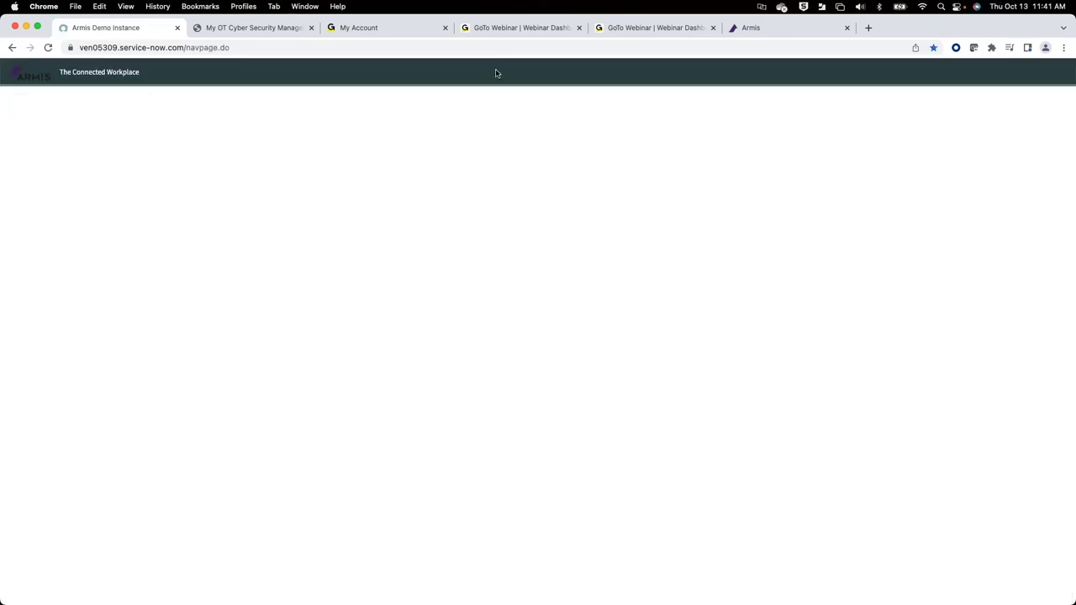
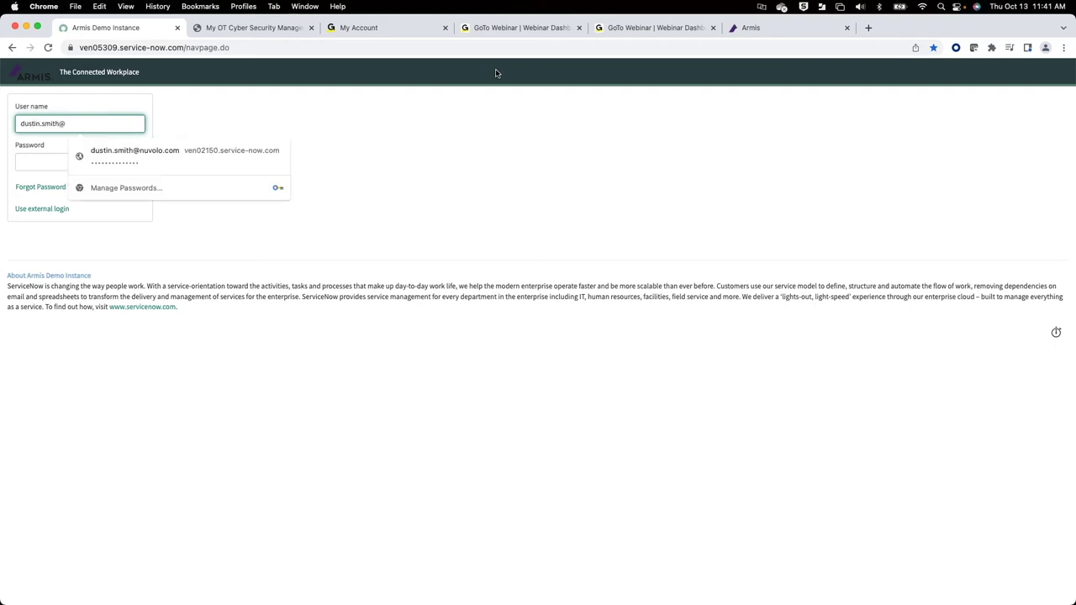
Step: Log in to the ServiceNow Armis Demo Instance with the saved user name and account password
key(Tab)
text(•)
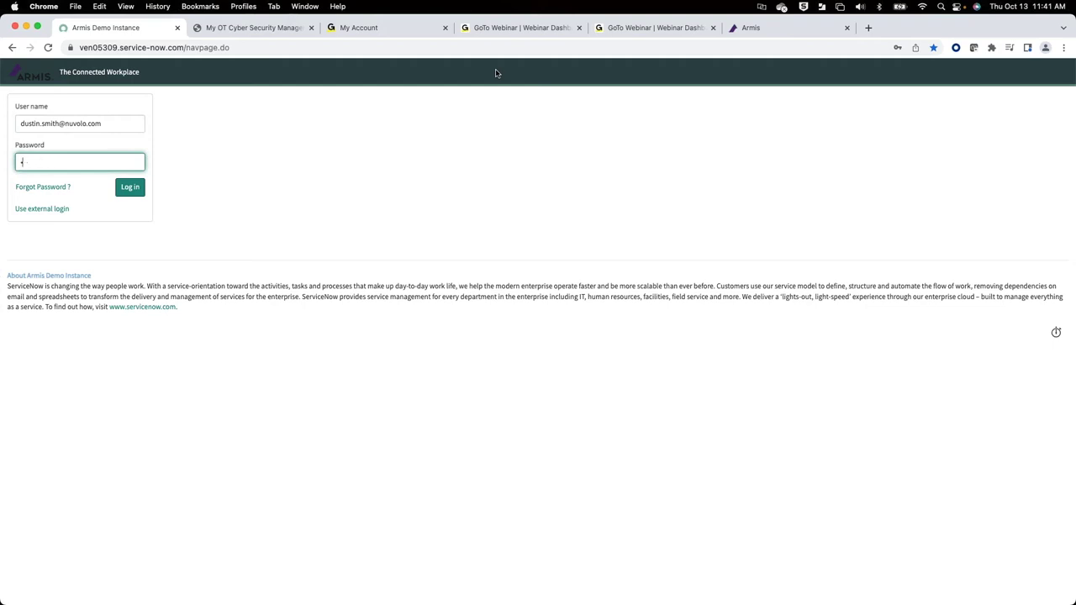
key(BackSpace)
key(Return)
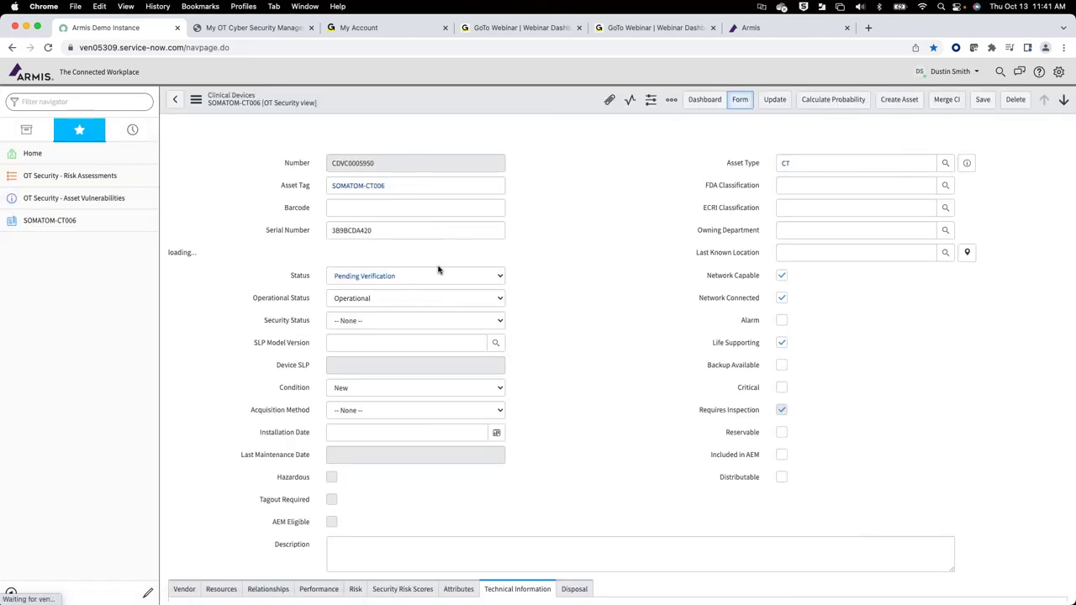
Step: Review the OT Cyber Security Management dashboard down to Open Device Security Events
scroll(522, 249, down, 2)
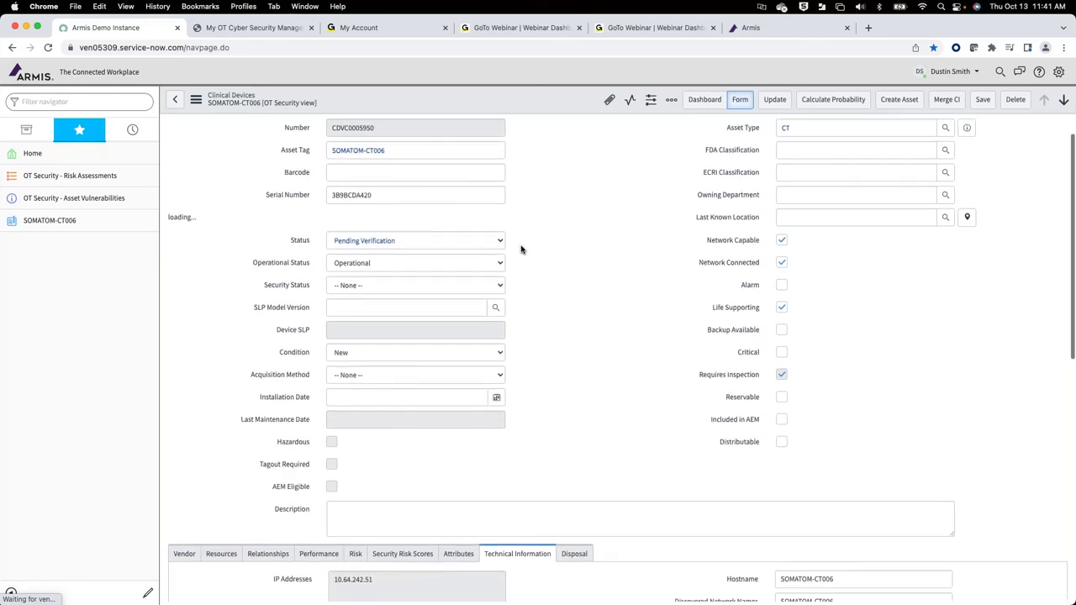
scroll(522, 249, up, 1)
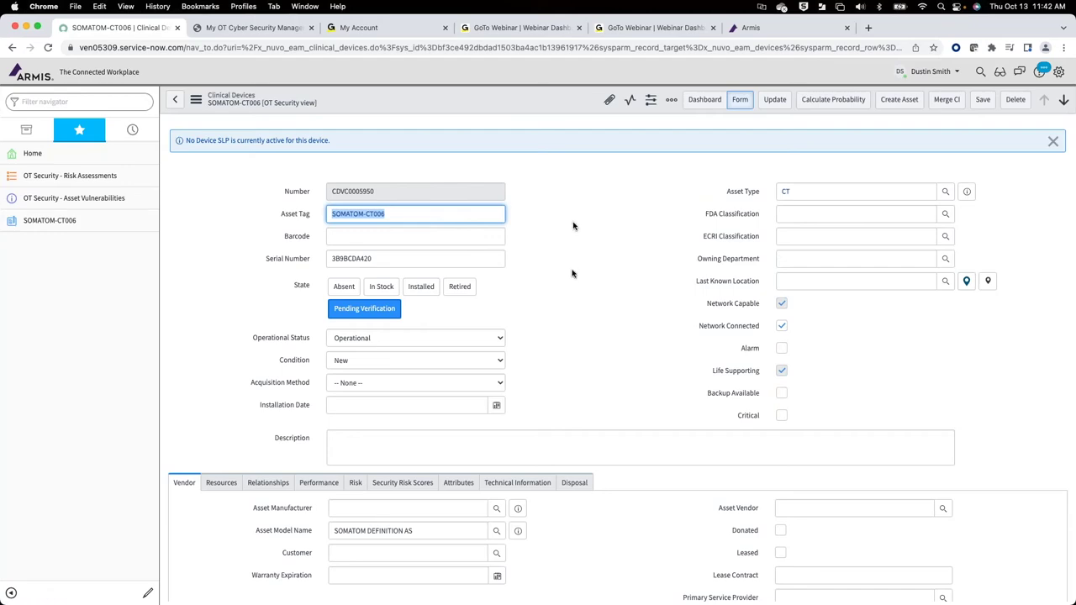
scroll(560, 303, down, 5)
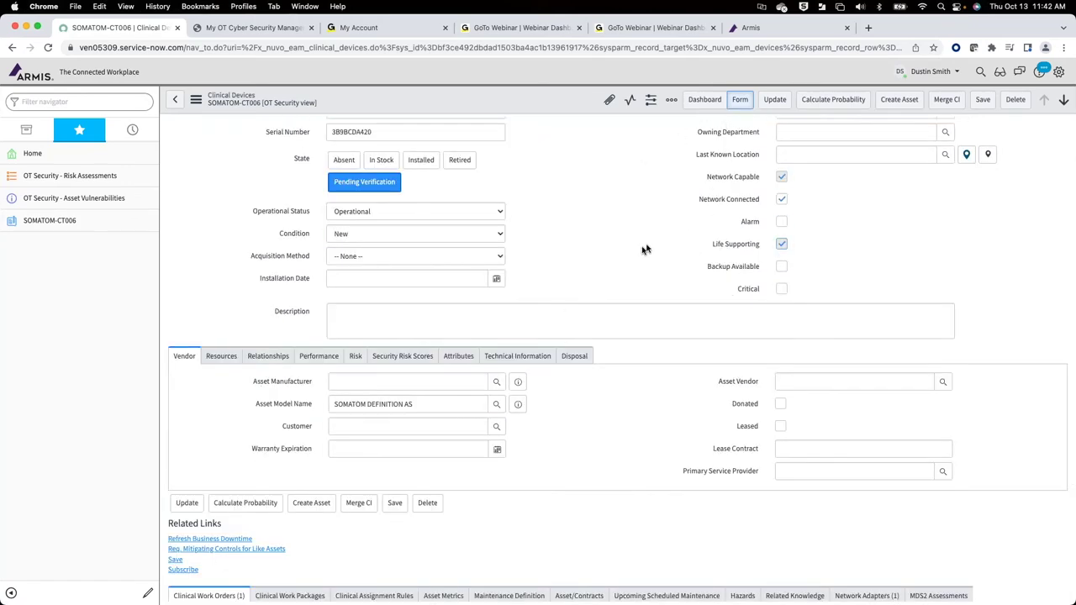
scroll(644, 248, down, 4)
scroll(642, 250, down, 2)
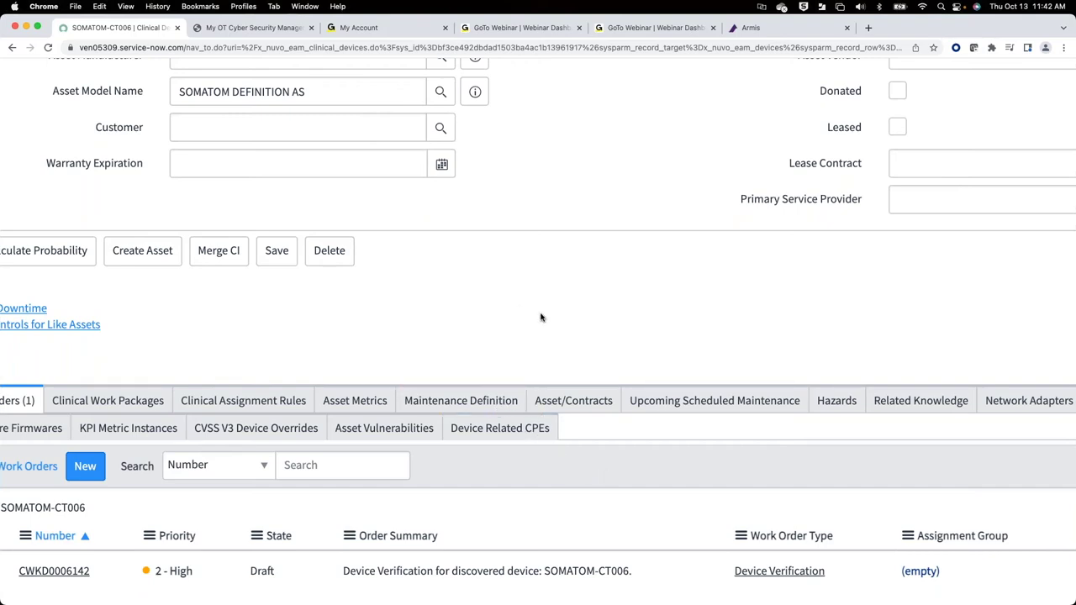
scroll(541, 318, up, 10)
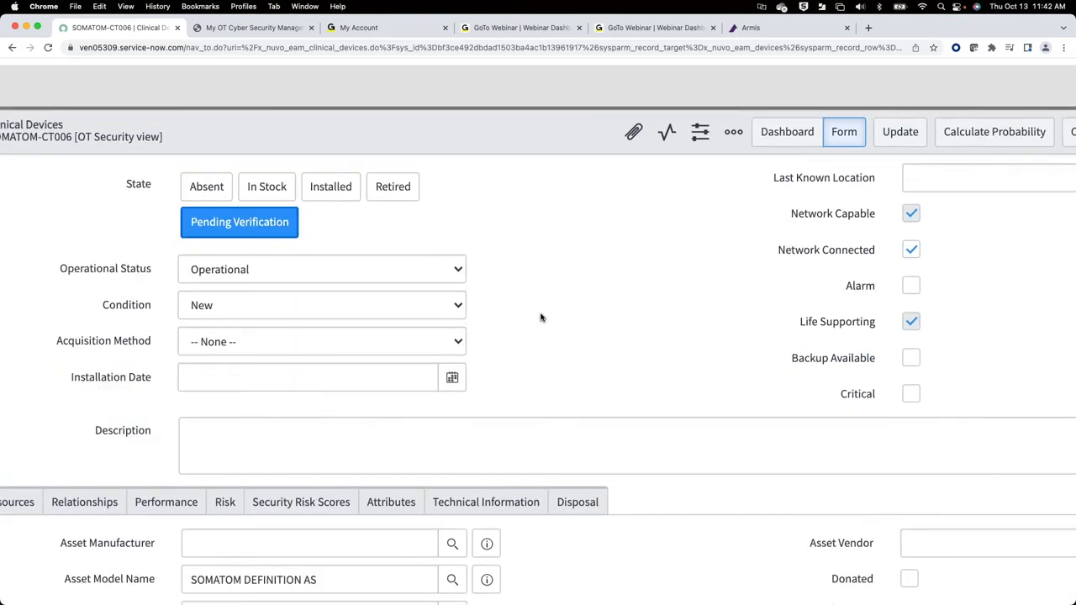
scroll(541, 318, up, 4)
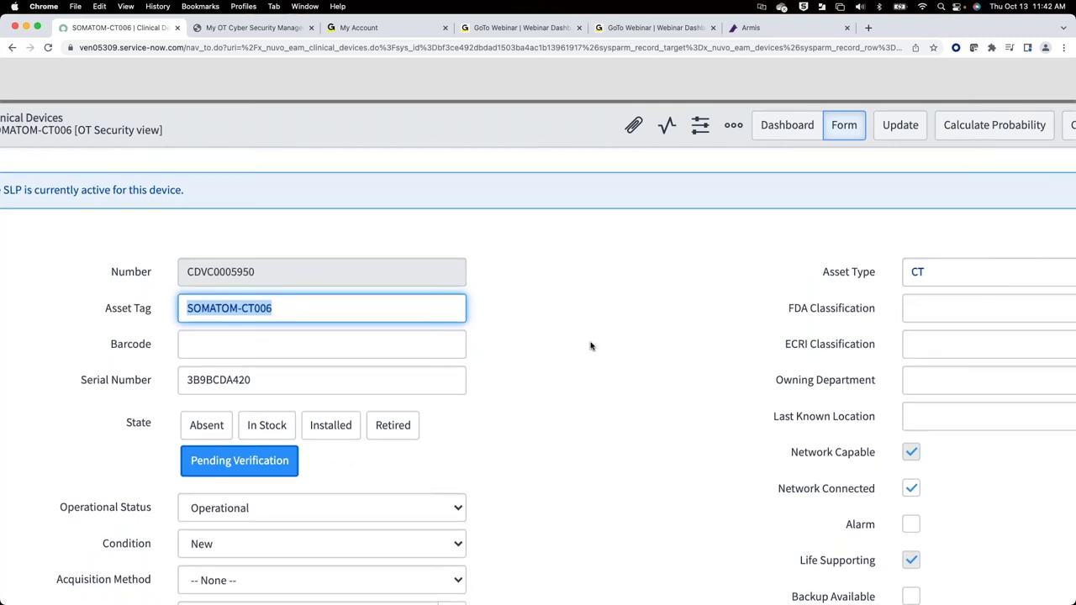
scroll(590, 346, down, 2)
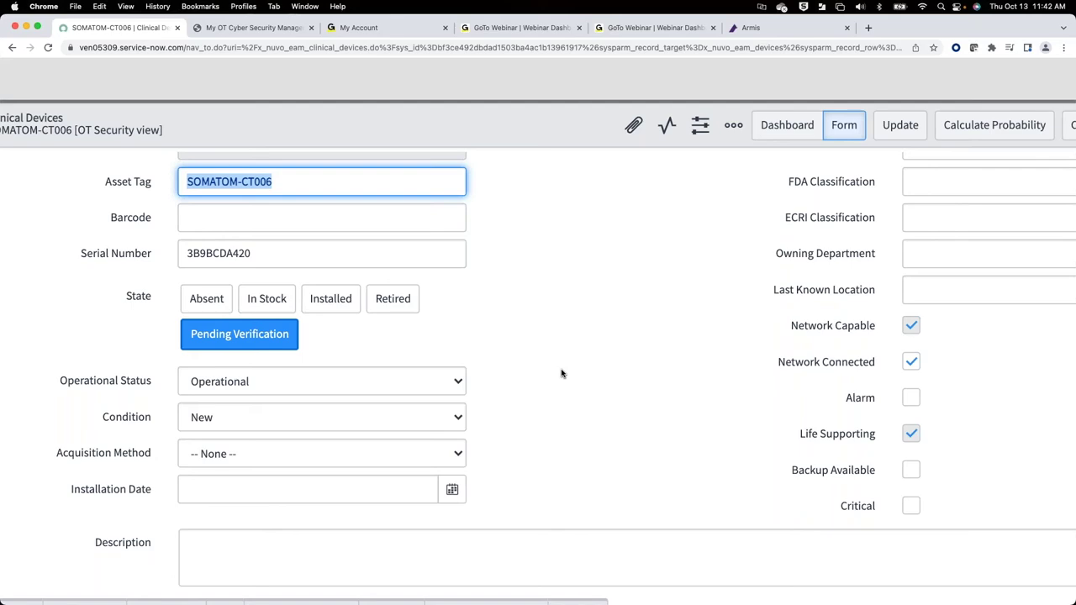
scroll(563, 372, down, 3)
scroll(563, 372, up, 4)
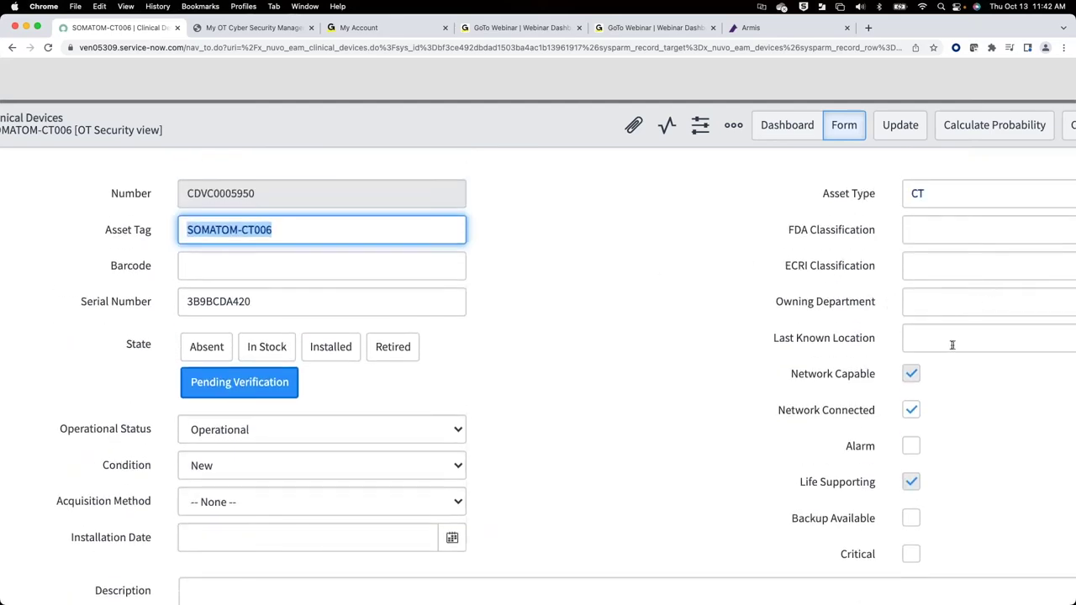
scroll(787, 363, down, 2)
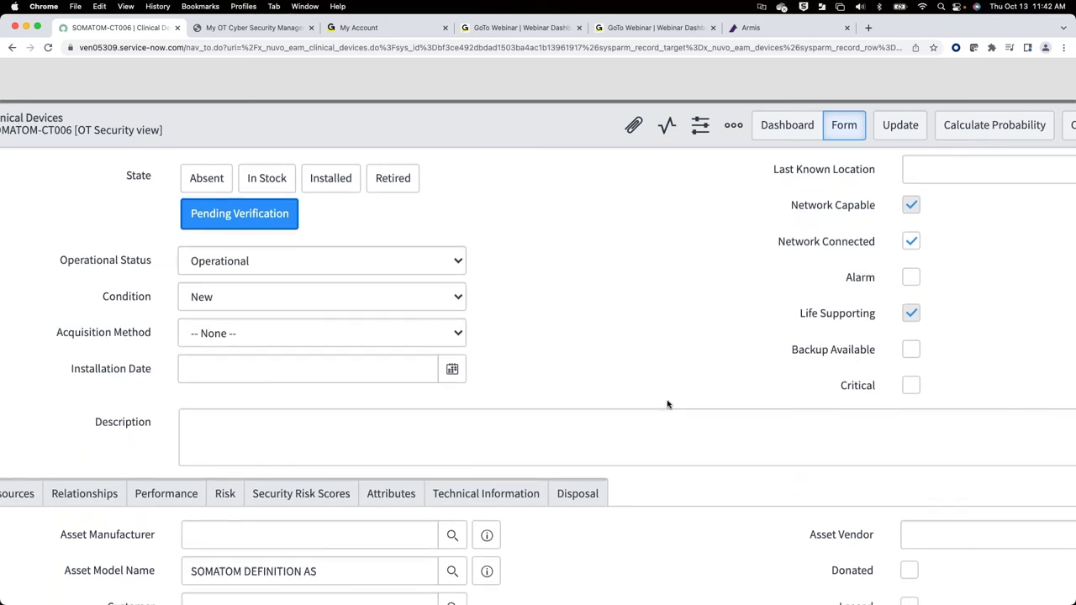
scroll(667, 404, down, 2)
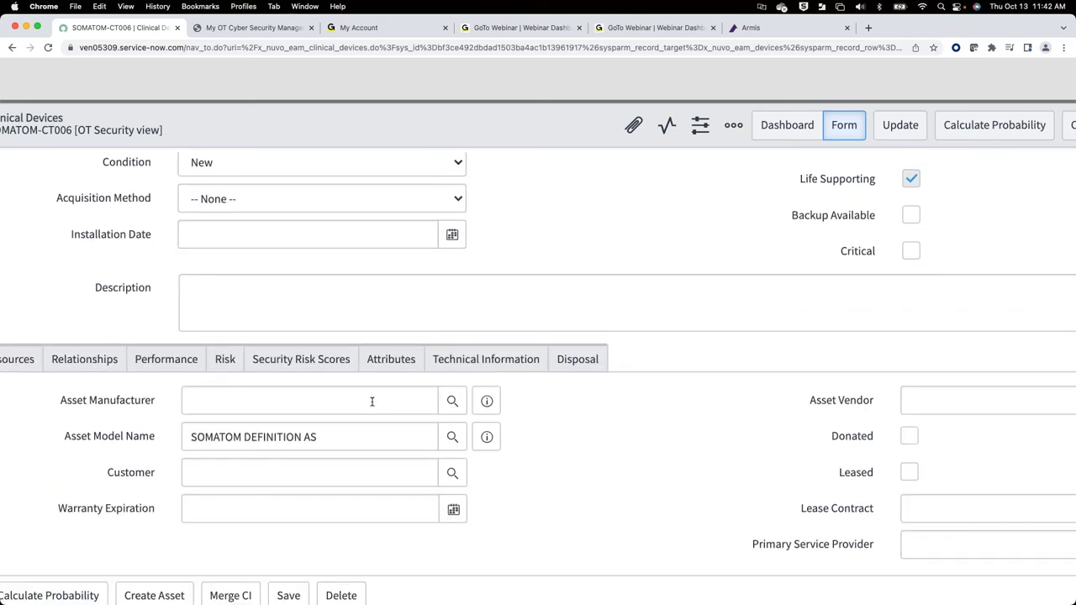
scroll(373, 401, left, 3)
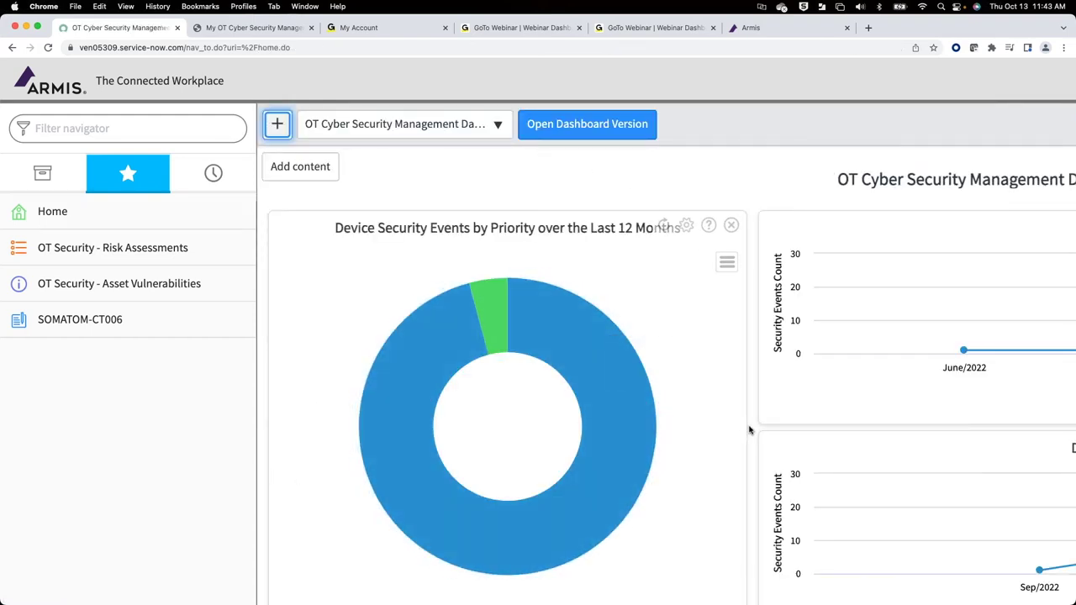
Step: Expand the Priority: 3 - Moderate events group and open SECEVT0001073
scroll(750, 431, down, 5)
scroll(750, 430, down, 2)
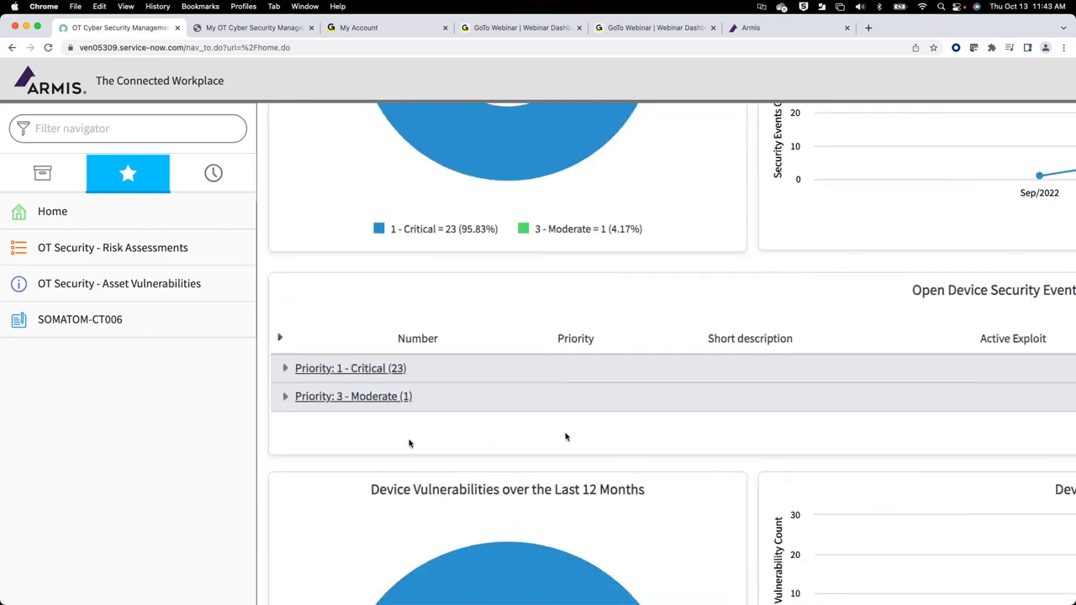
click(283, 398)
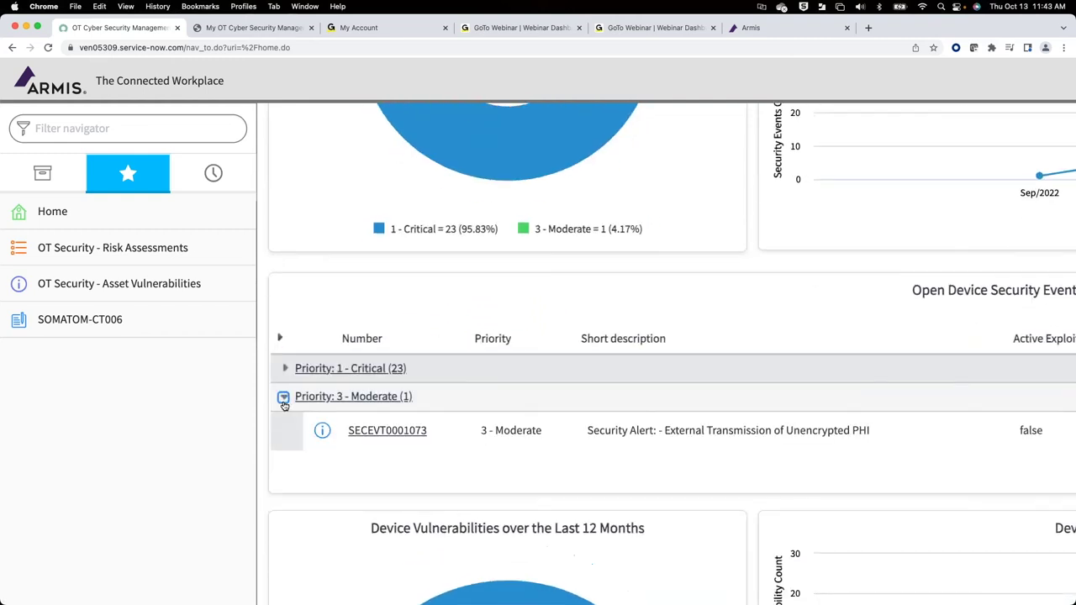
click(370, 432)
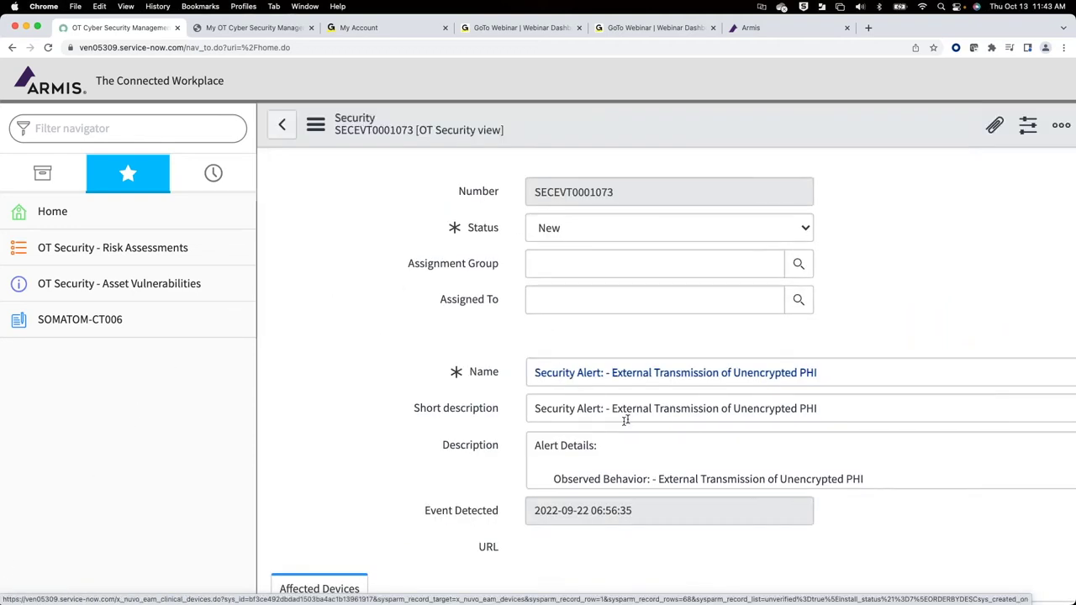
Step: Read SECEVT0001073's description and highlight its three recommended remediation steps
scroll(717, 481, down, 3)
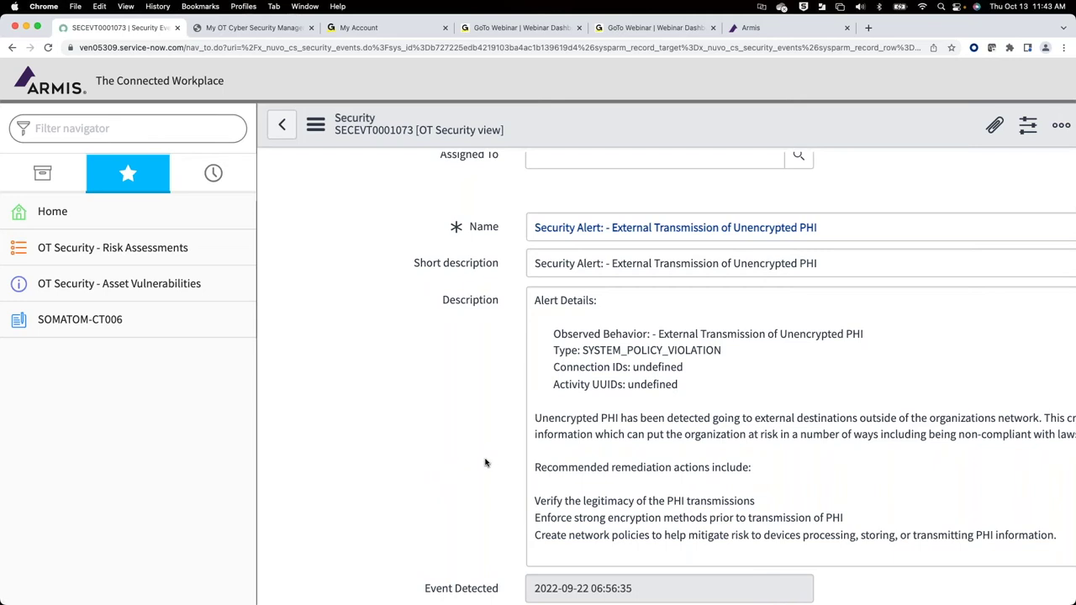
scroll(488, 459, right, 4)
scroll(485, 459, right, 3)
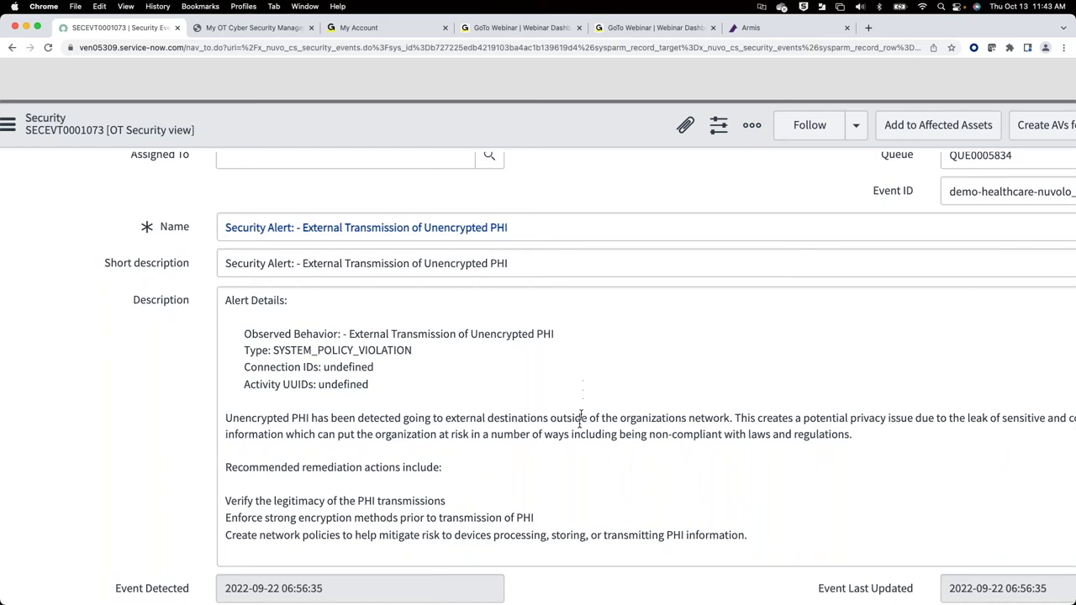
scroll(580, 431, down, 3)
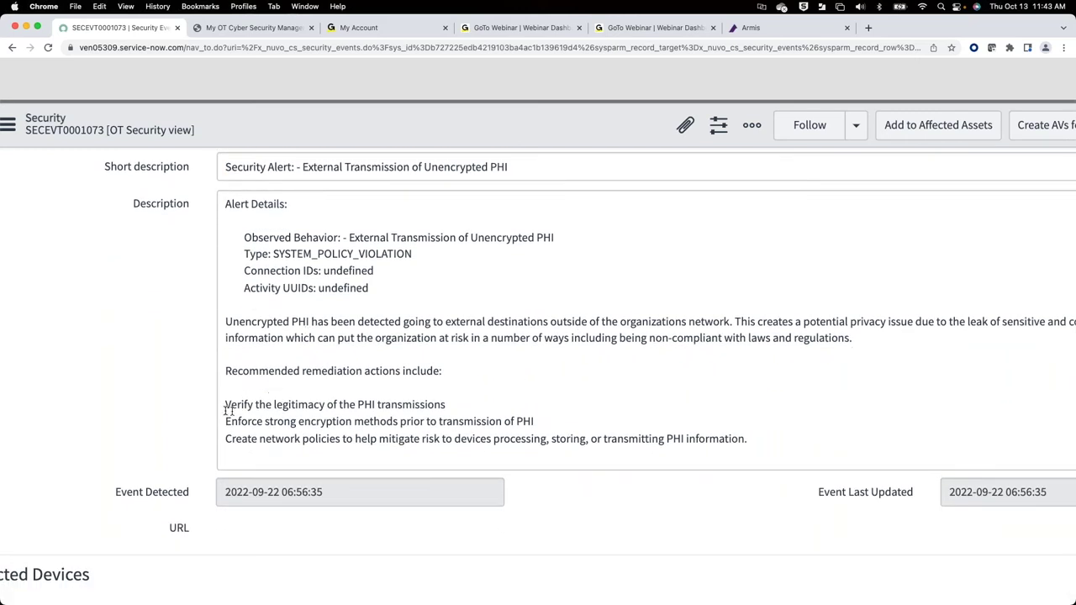
drag(226, 405, 392, 438)
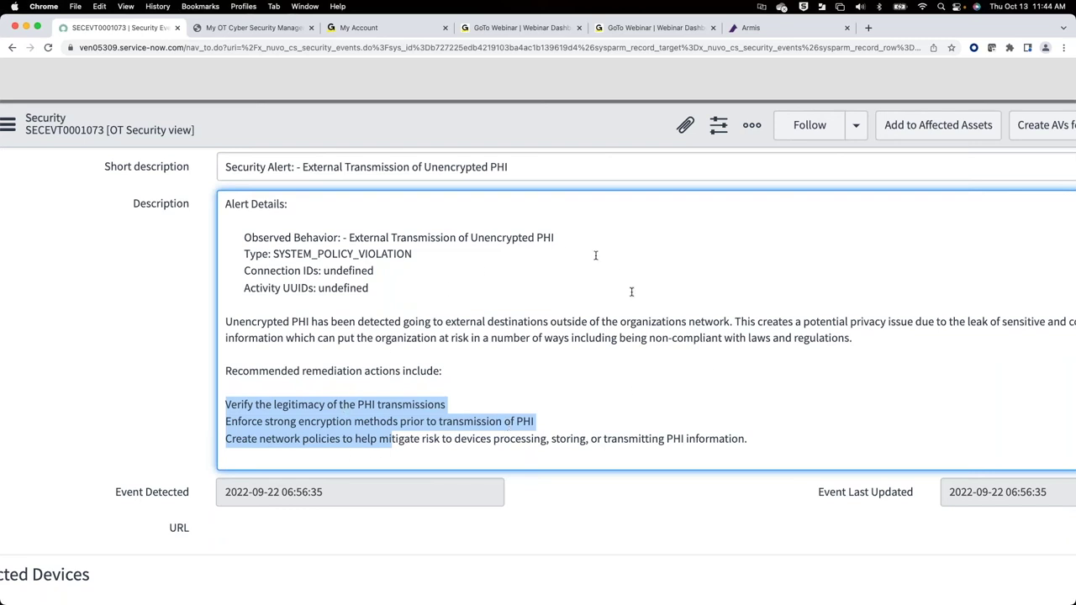
click(795, 372)
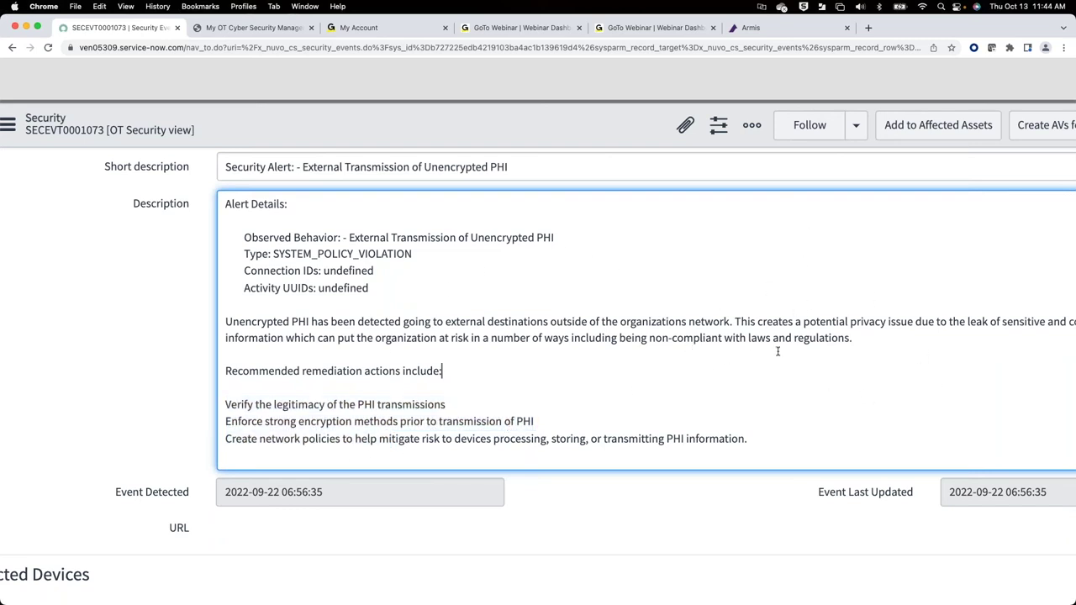
Step: Scroll to the Affected Assets list showing the Orthoscan Mini C-Arm clinical device
scroll(778, 351, down, 2)
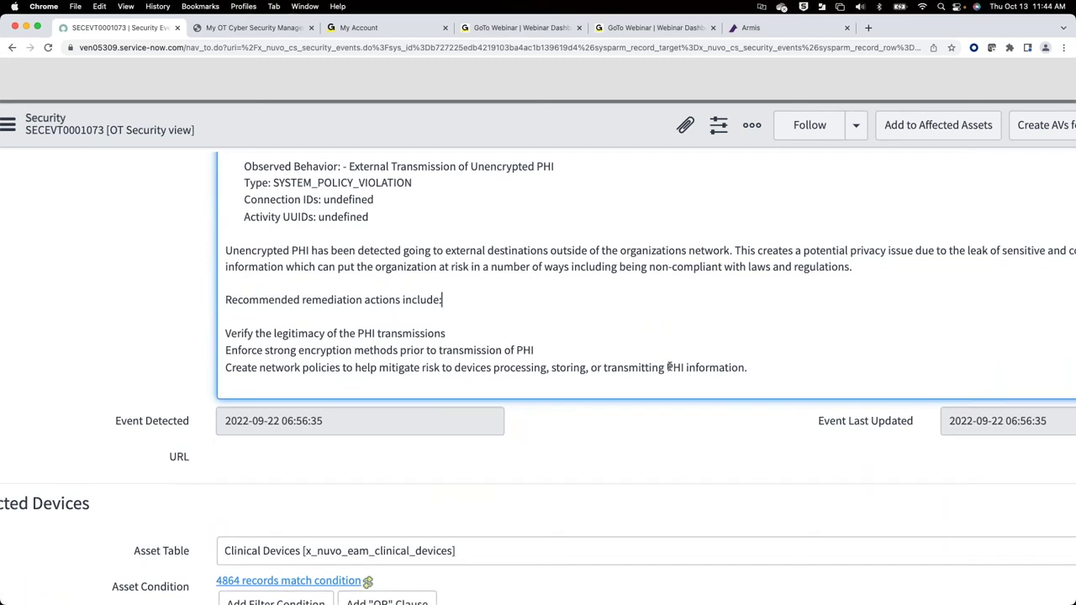
scroll(670, 368, down, 5)
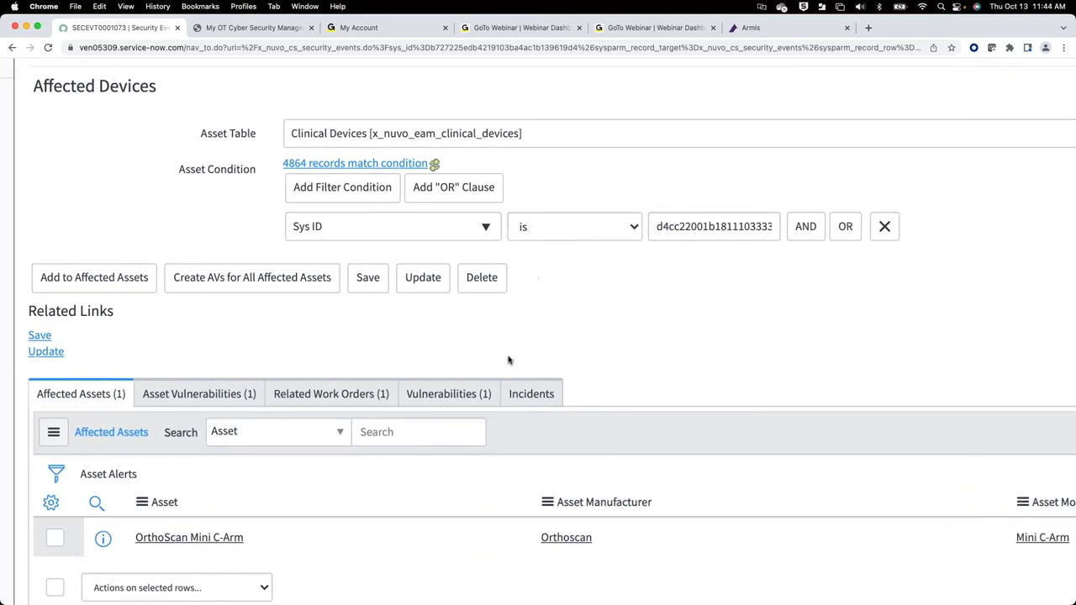
scroll(508, 360, right, 2)
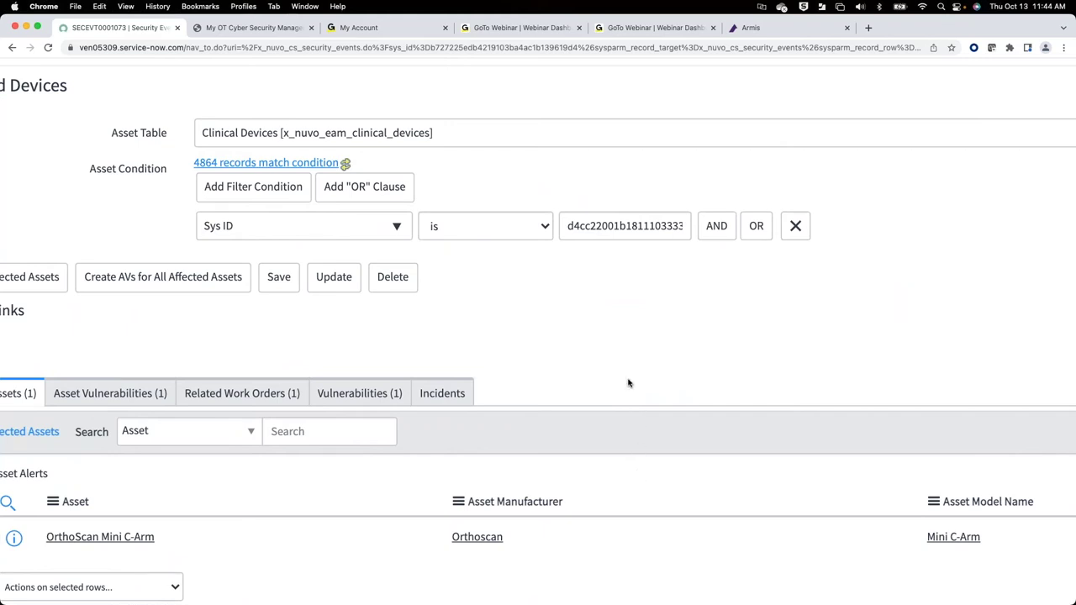
click(268, 394)
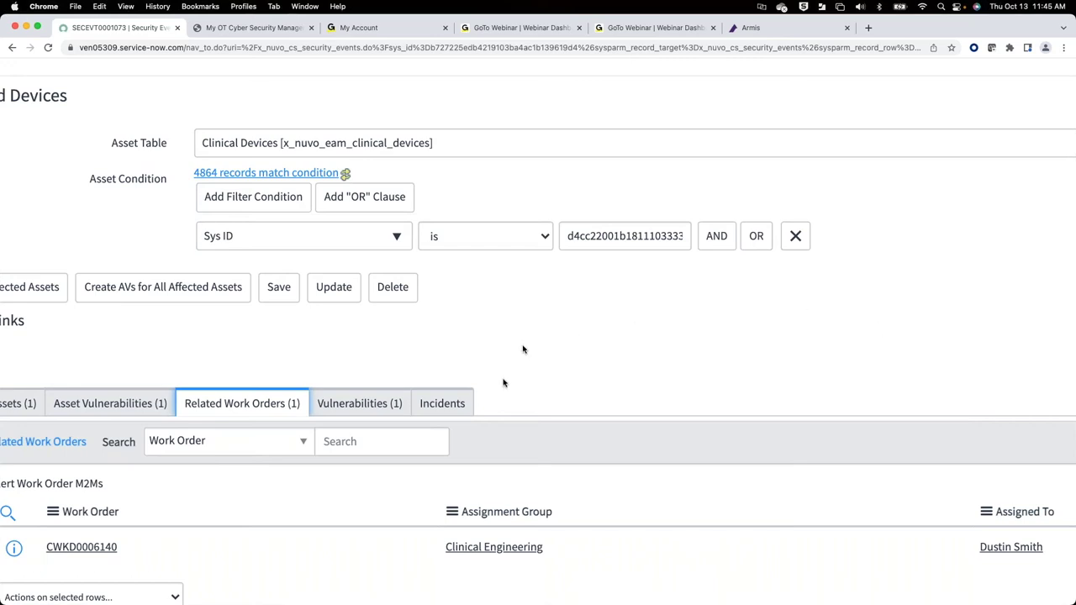
Step: Return from work order CWKD0006140 to the event's Affected Assets list
scroll(366, 370, left, 5)
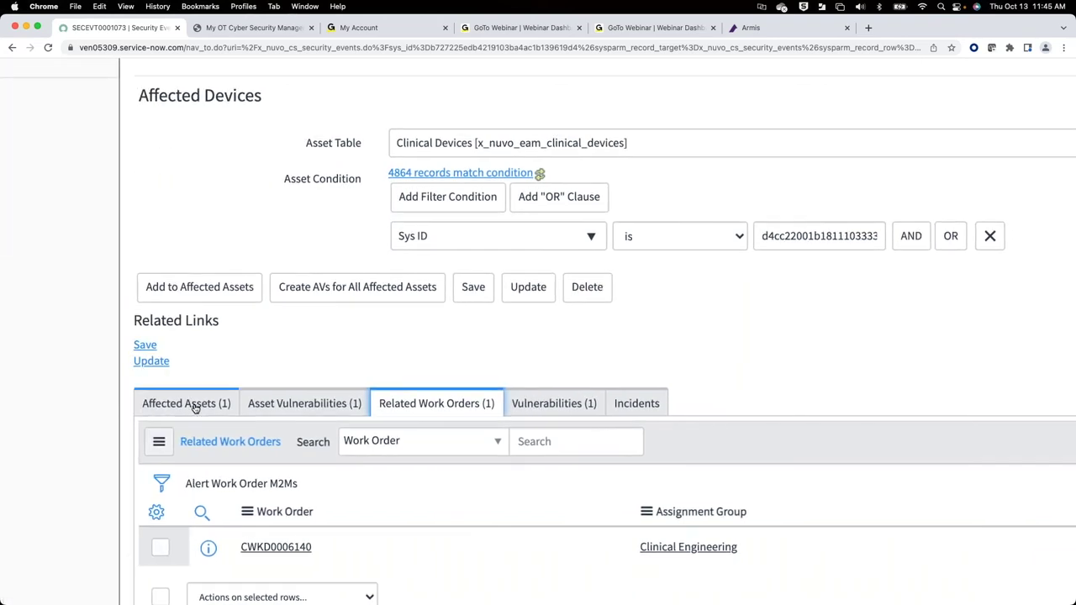
click(192, 408)
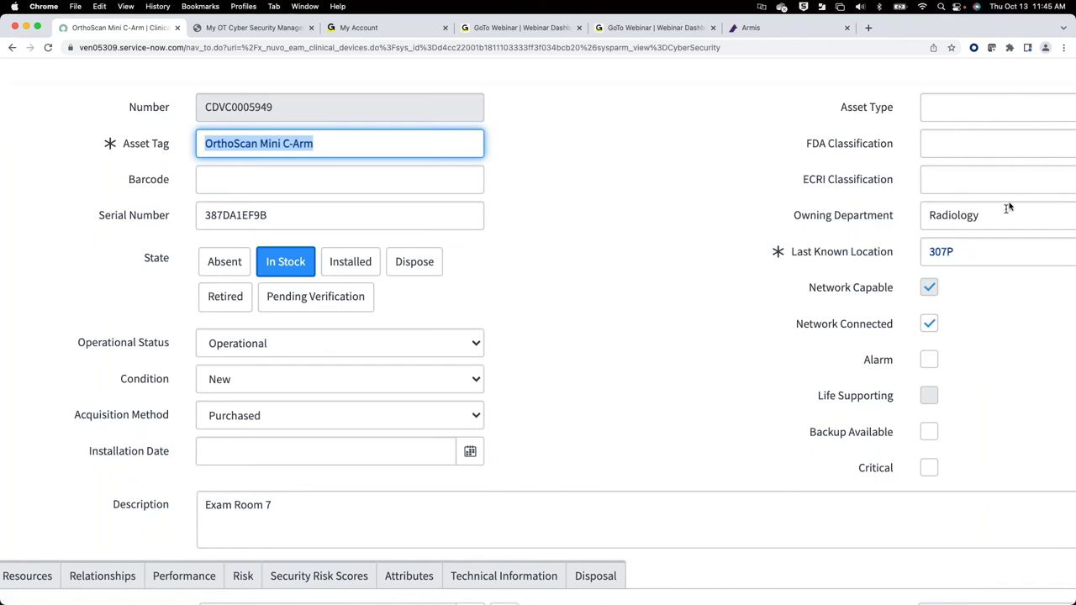
Step: Show the OrthoScan Mini C-Arm's Technical Information: IP 192.168.9.84, MAC address and discovery source
scroll(841, 283, down, 3)
click(523, 476)
click(504, 472)
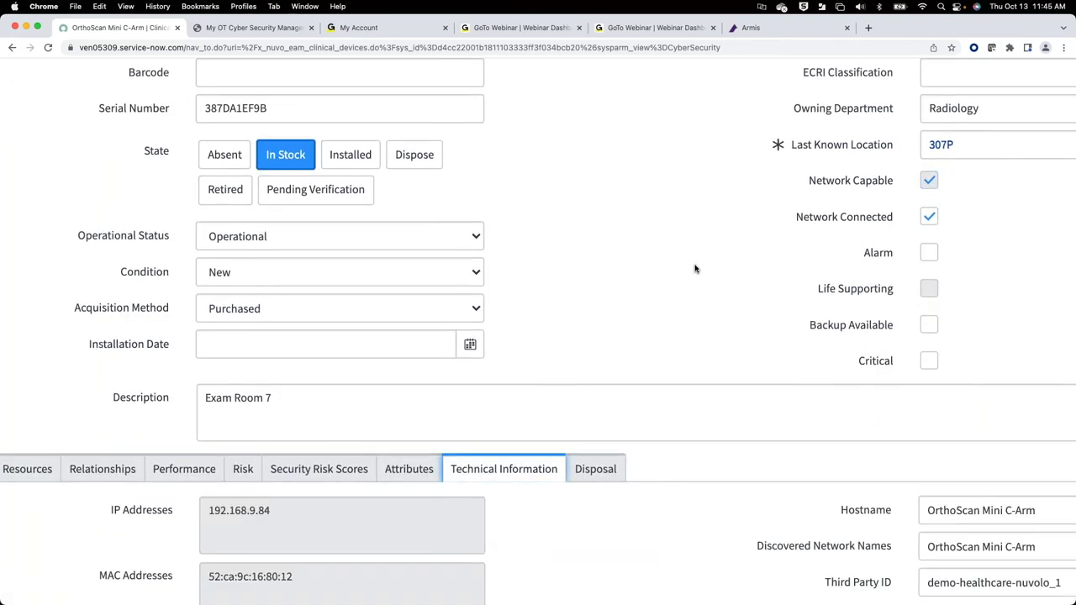
scroll(695, 268, down, 5)
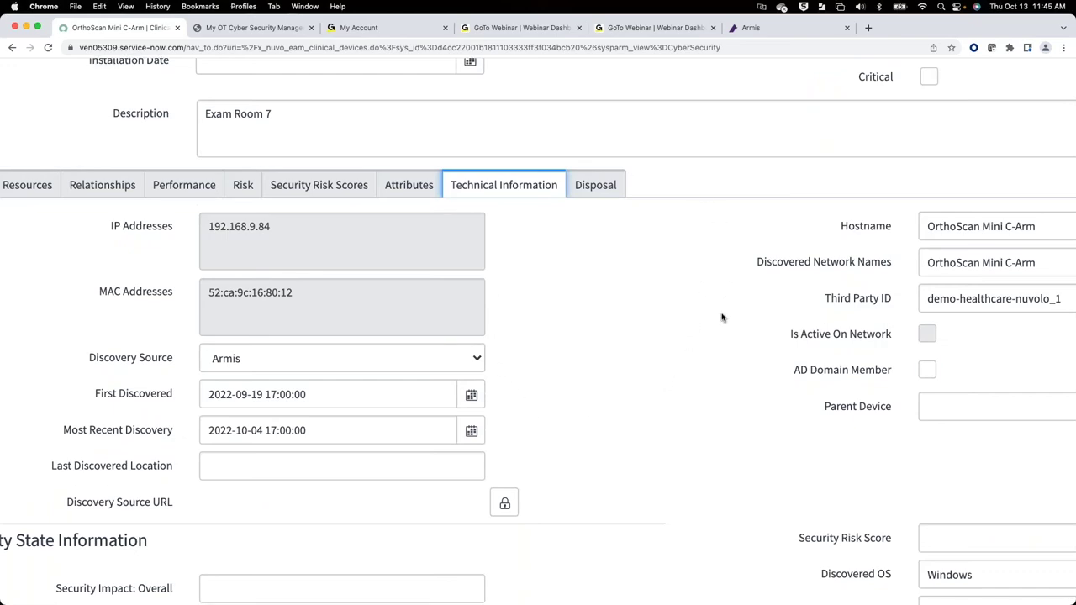
scroll(721, 315, right, 2)
scroll(722, 317, down, 4)
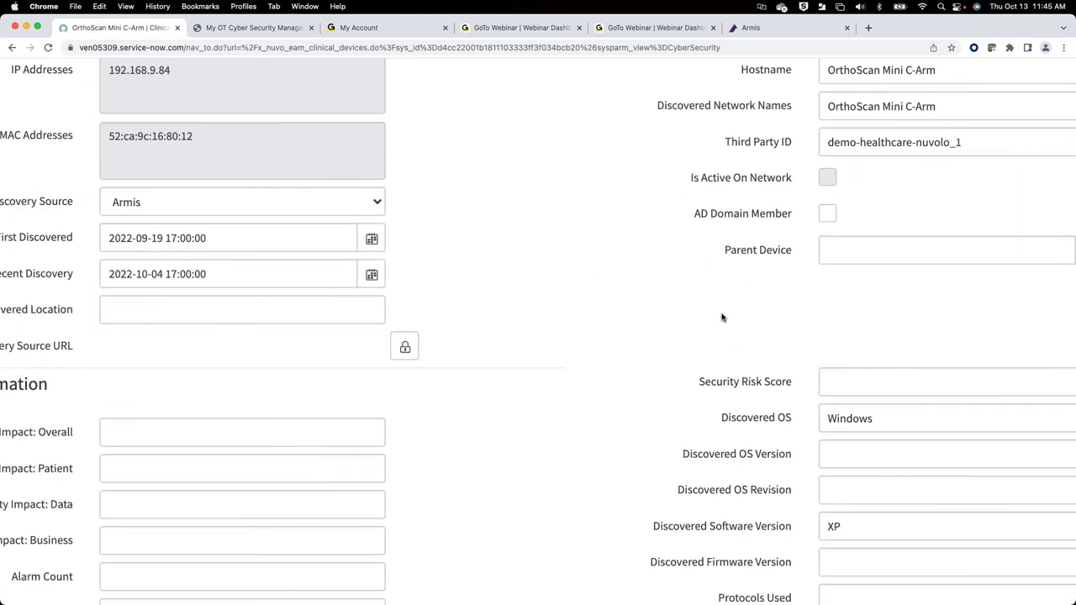
scroll(721, 317, up, 2)
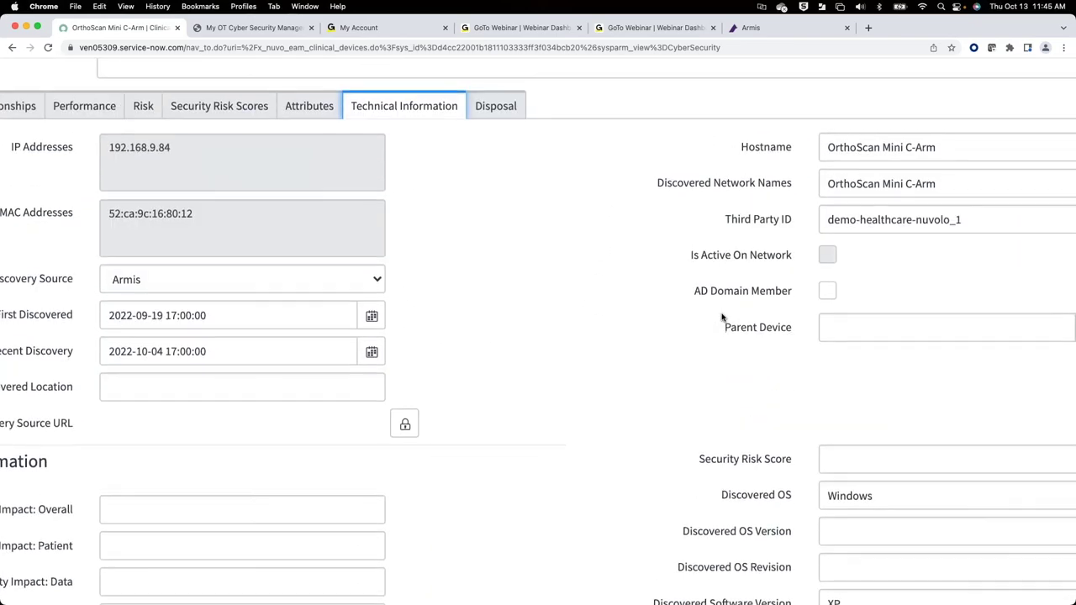
scroll(722, 317, down, 2)
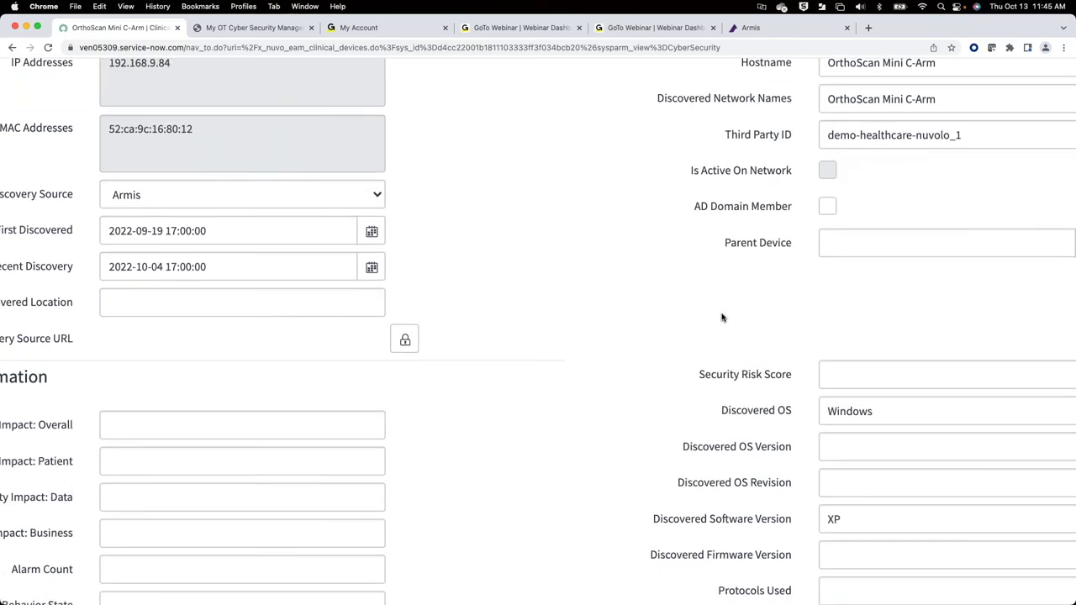
scroll(721, 317, up, 2)
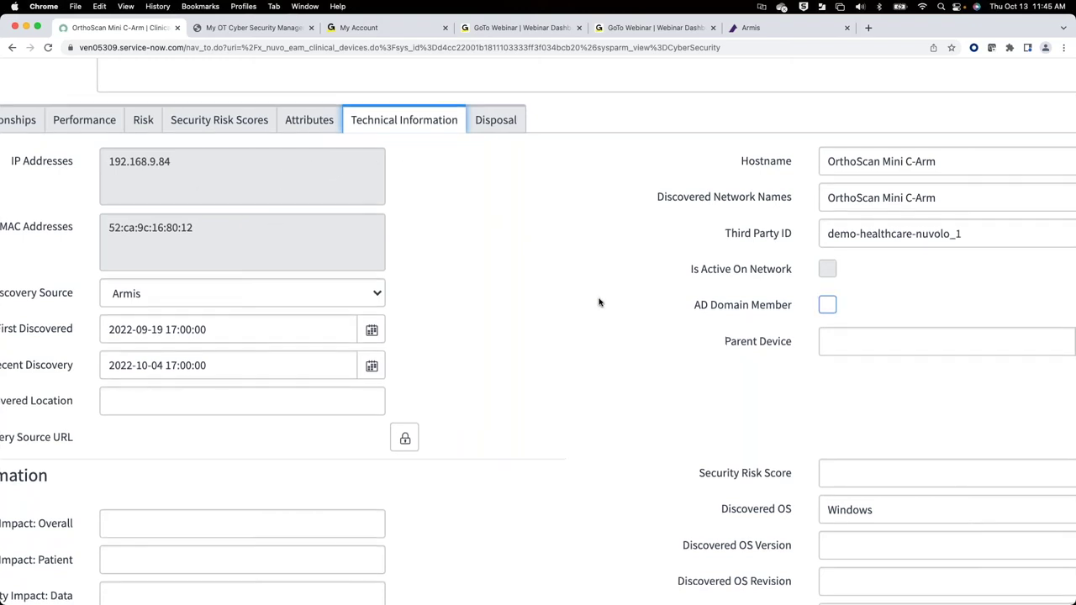
scroll(600, 302, up, 2)
scroll(599, 302, left, 2)
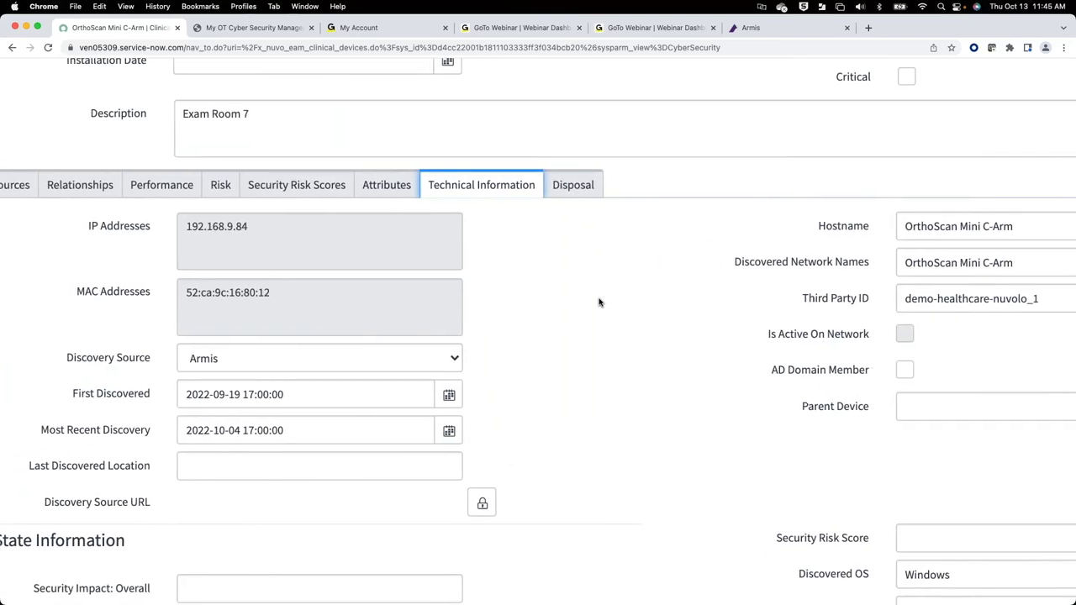
scroll(599, 302, left, 2)
scroll(599, 302, up, 8)
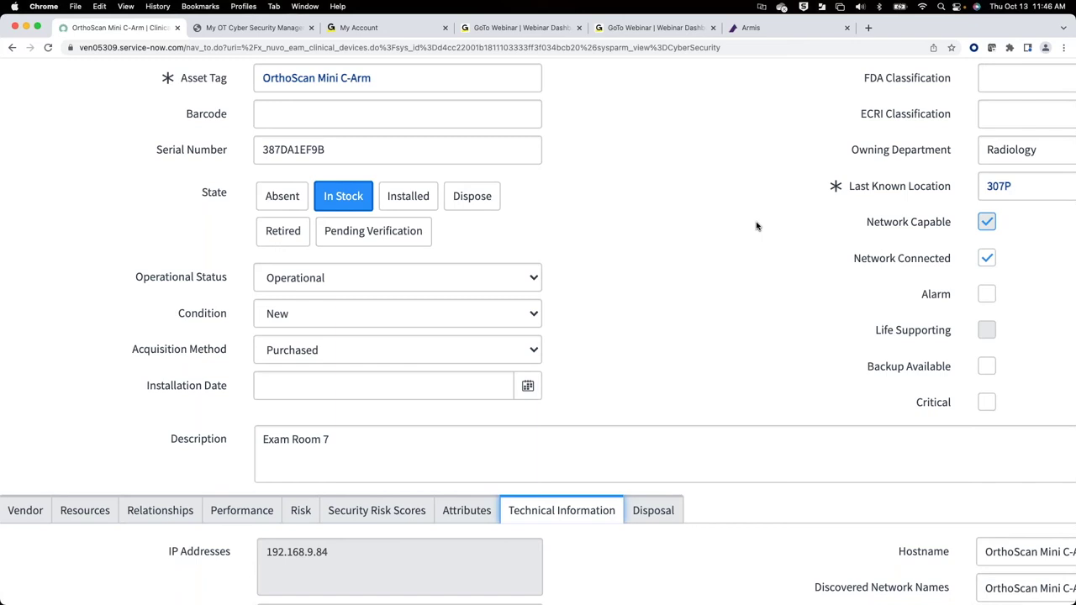
Step: Zoom the browser out with Cmd+minus so the whole OrthoScan device form fits
key(super+minus)
key(super+minus)
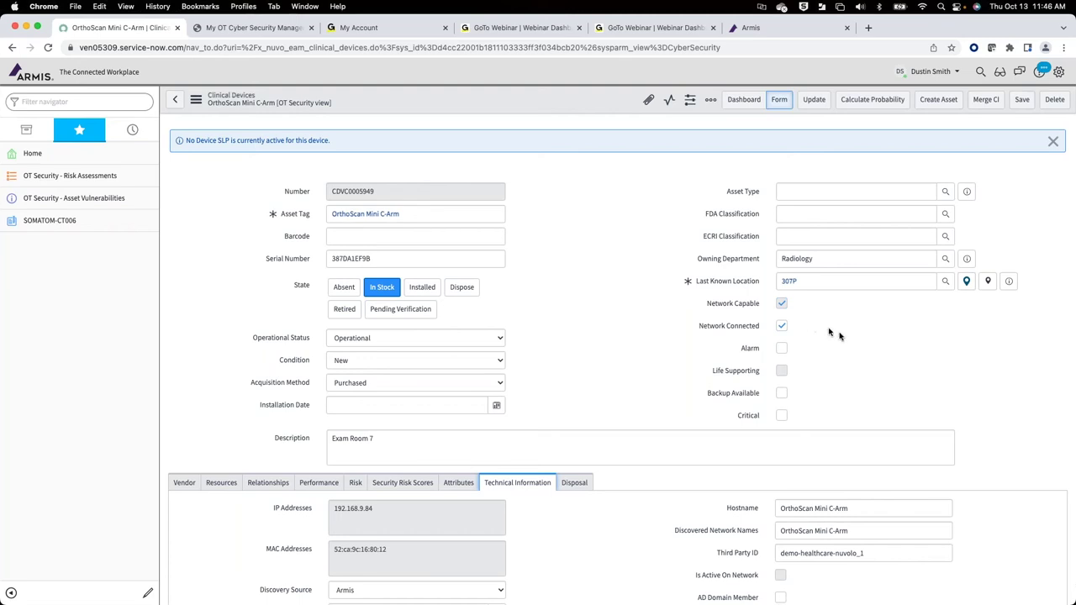
scroll(841, 336, down, 3)
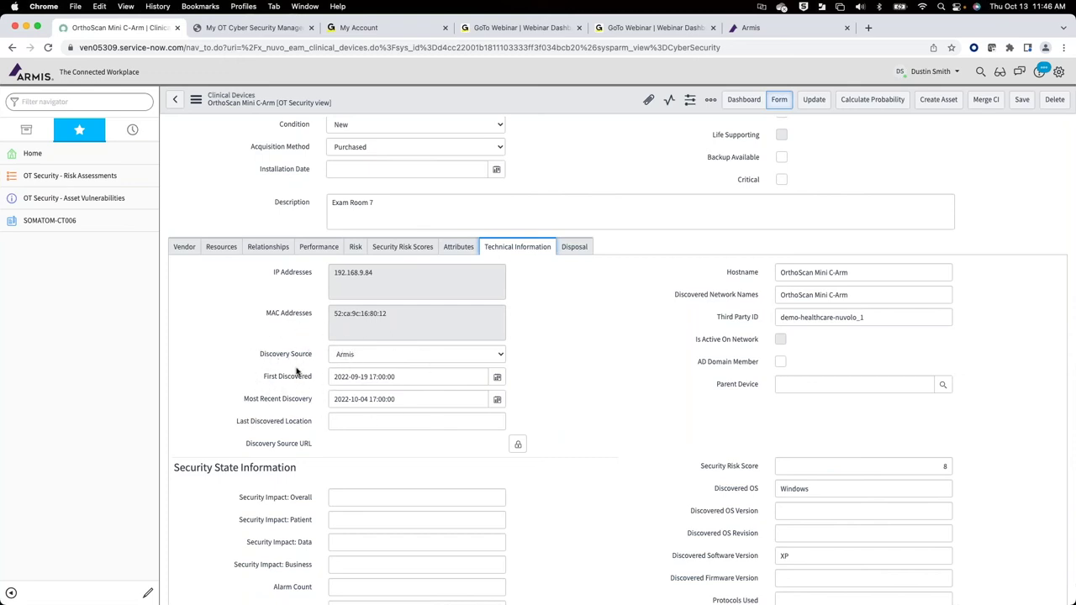
scroll(296, 371, up, 5)
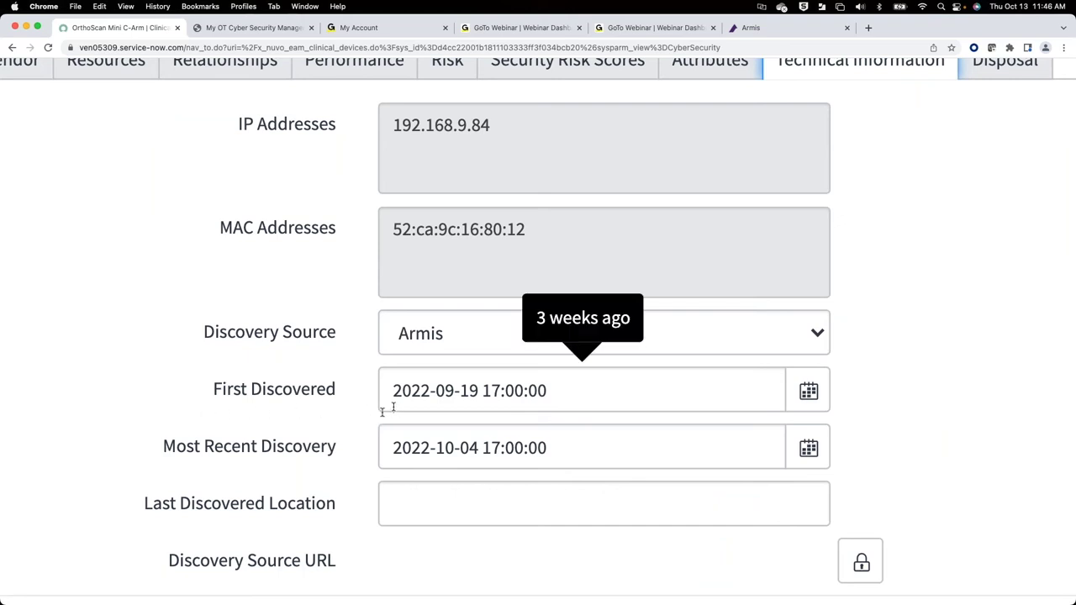
mouse_move(570, 435)
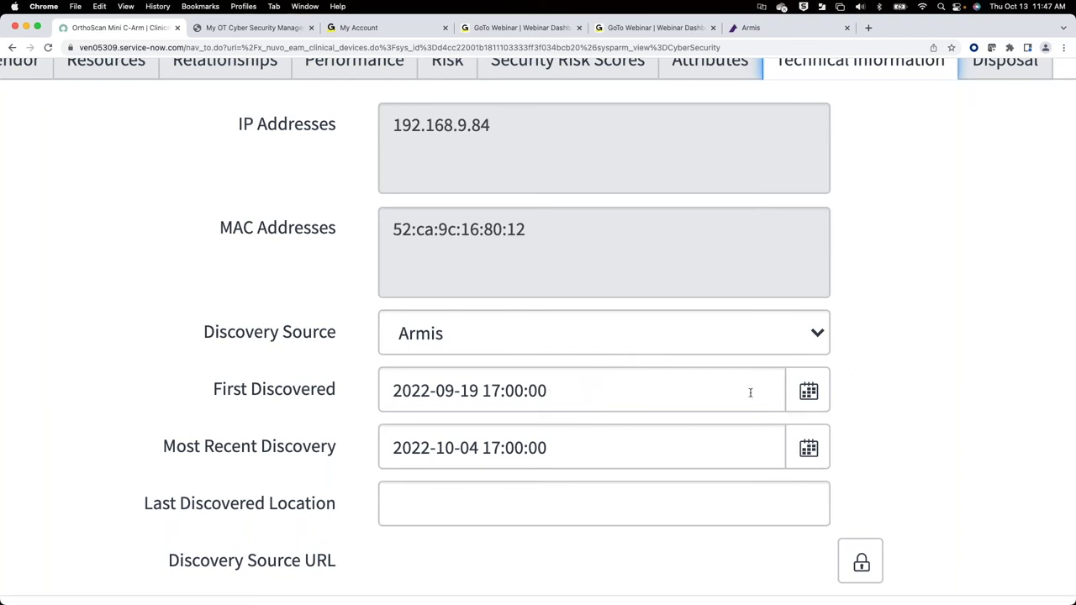
mouse_move(735, 461)
scroll(898, 332, down, 5)
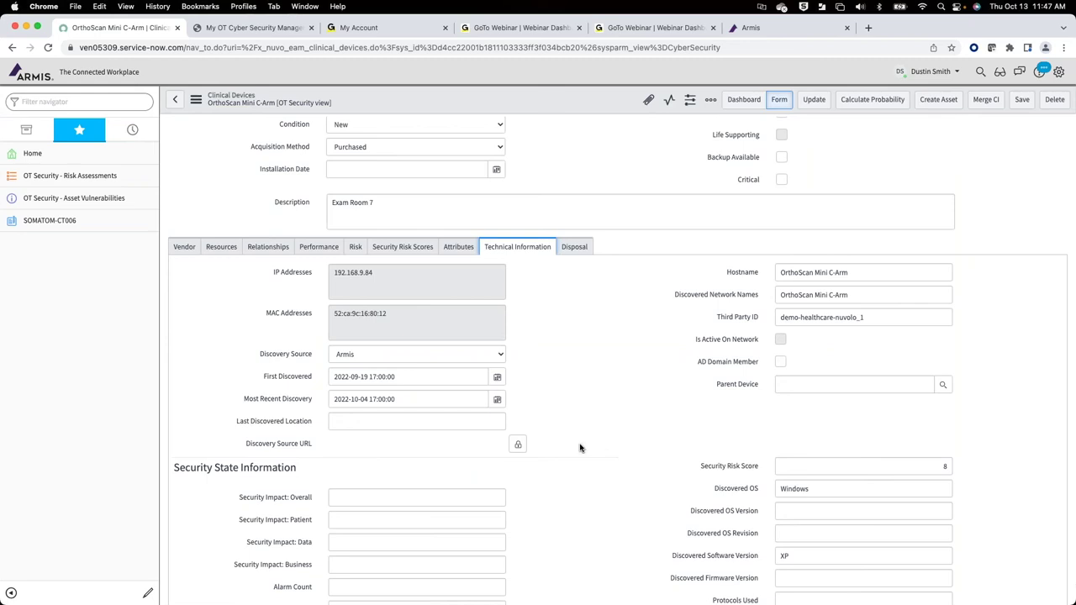
scroll(581, 446, down, 3)
Step: Highlight the device's MAC address, look over its 49 clinical work orders, then go Home
scroll(581, 446, up, 1)
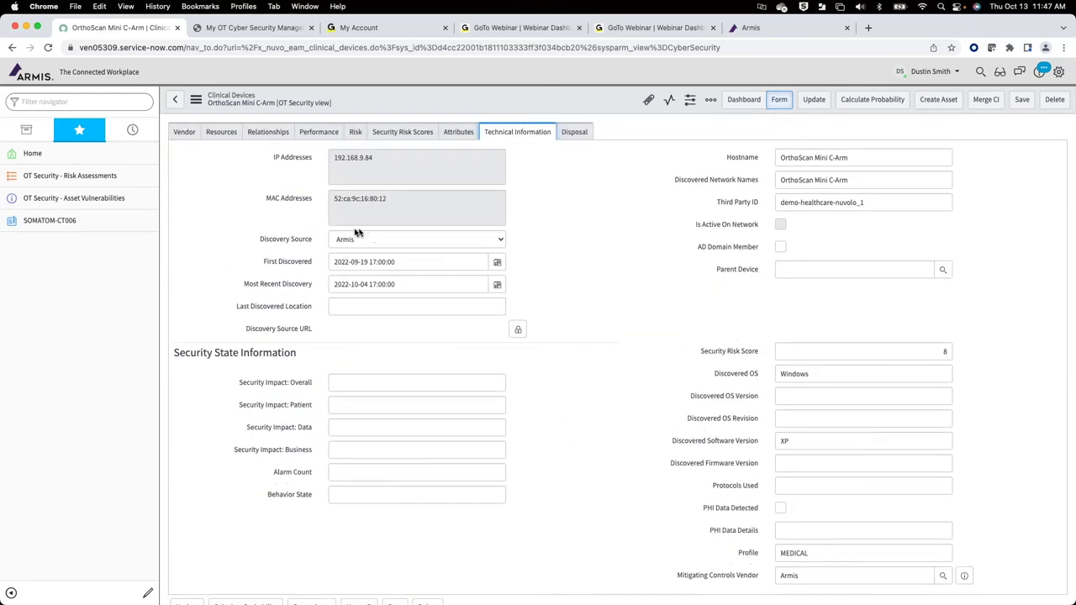
drag(404, 207, 313, 210)
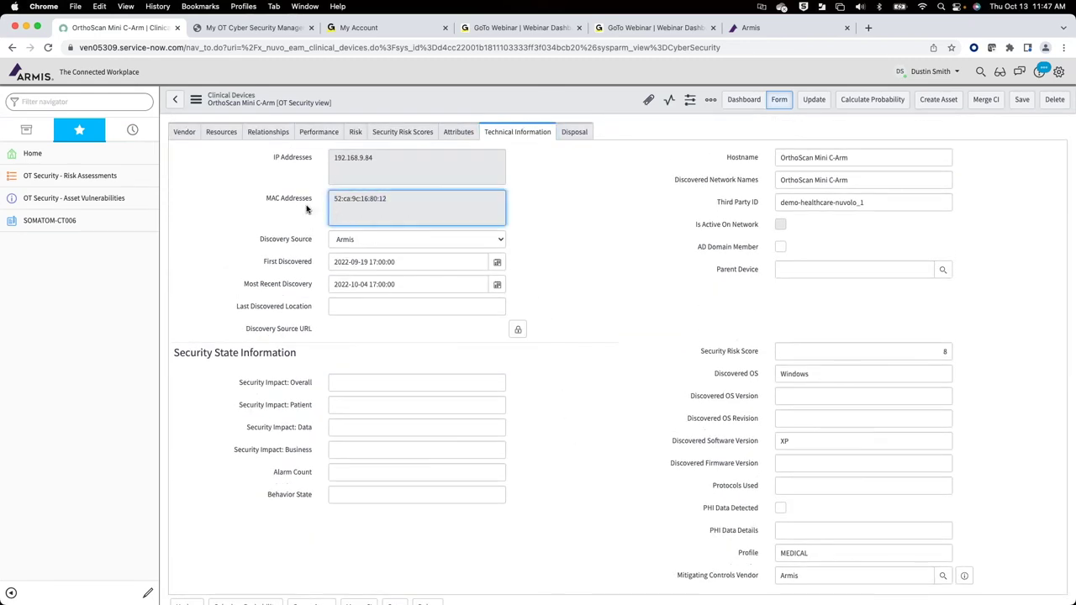
click(591, 249)
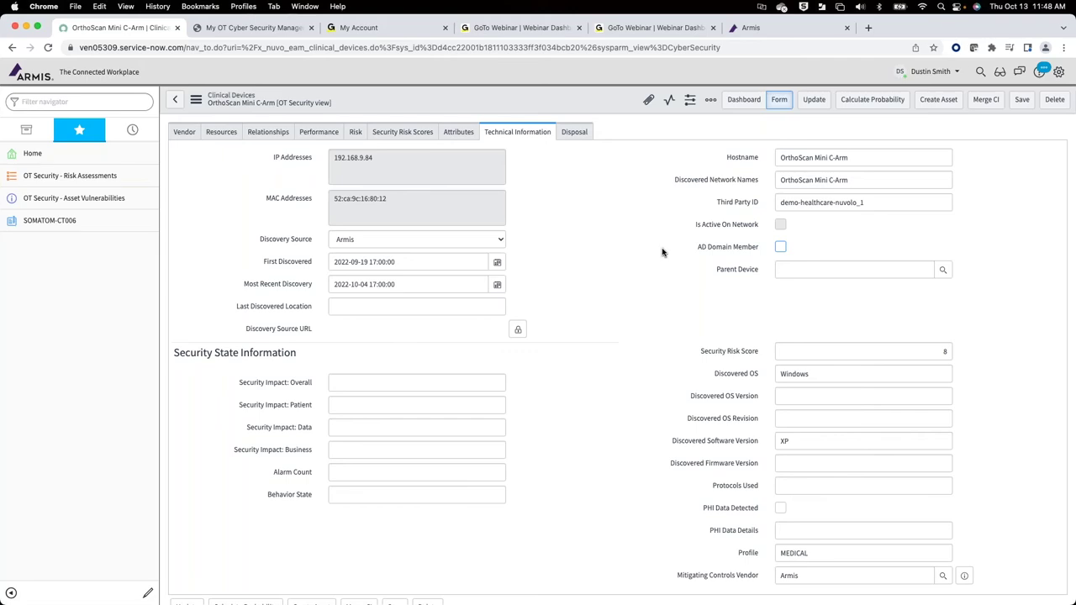
scroll(623, 251, down, 6)
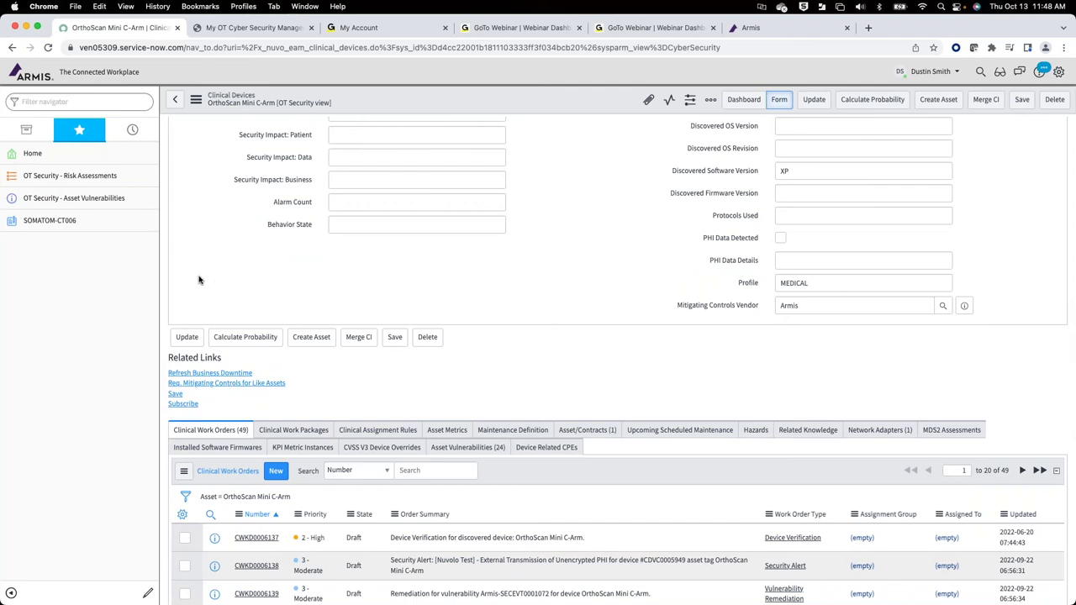
click(63, 160)
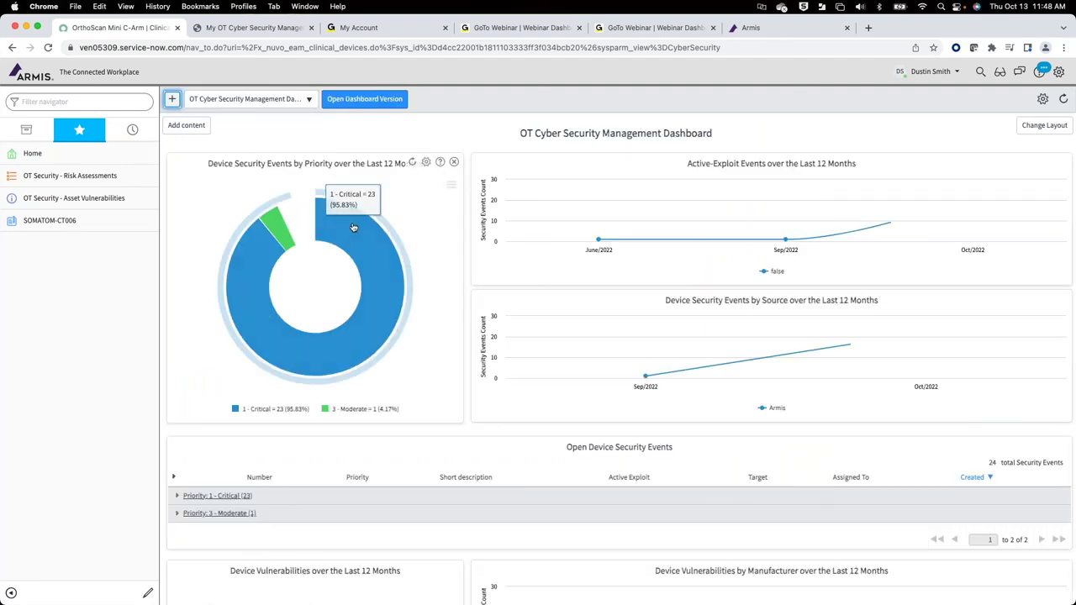
Step: Expand the Priority 3 - Moderate open security events and open SECEVT0001073
click(177, 512)
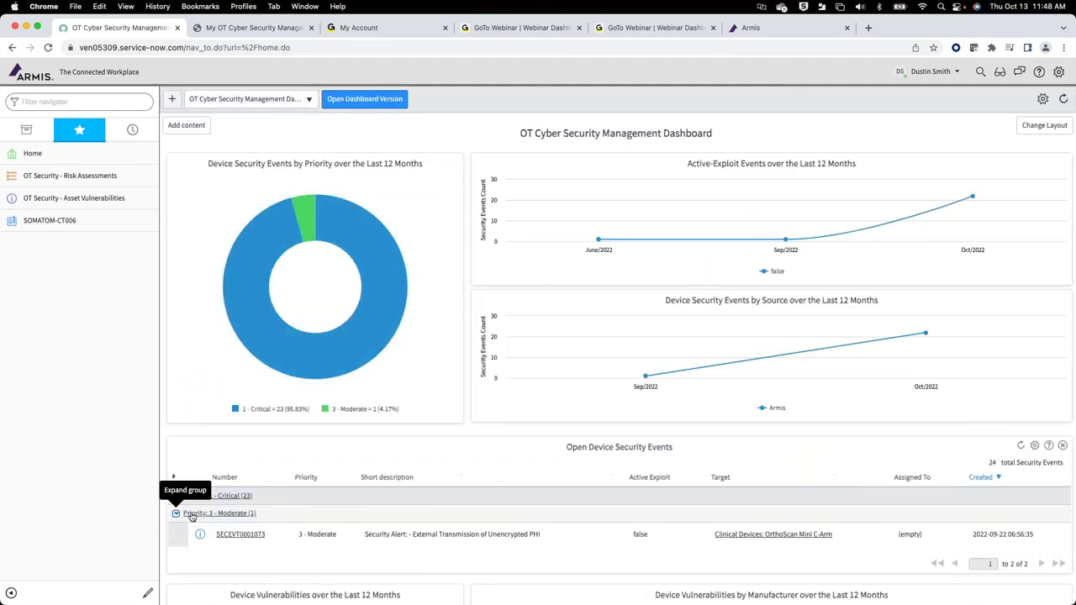
scroll(459, 446, down, 3)
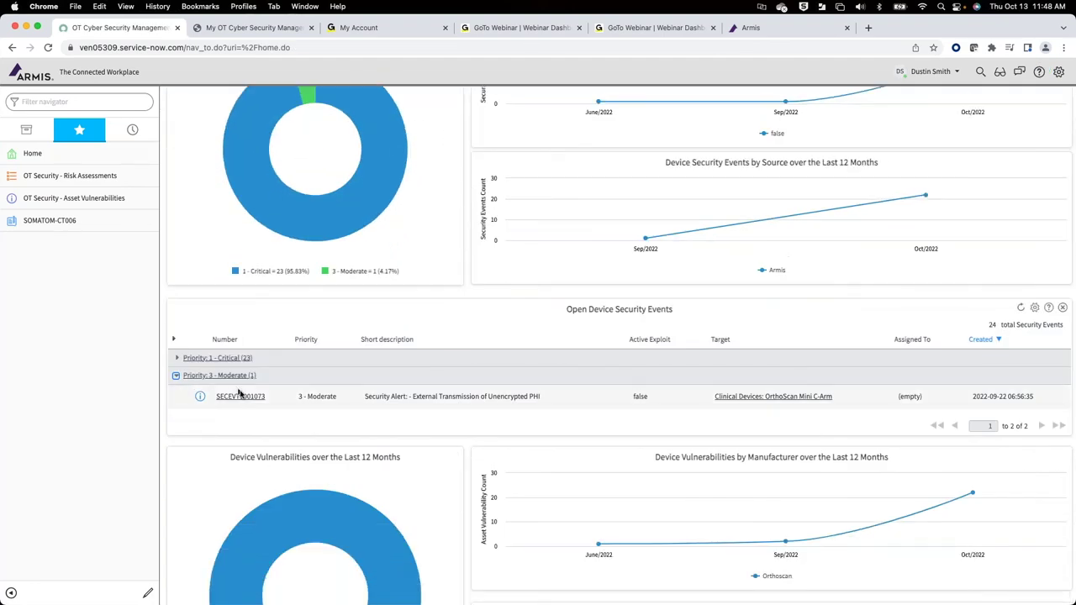
click(242, 399)
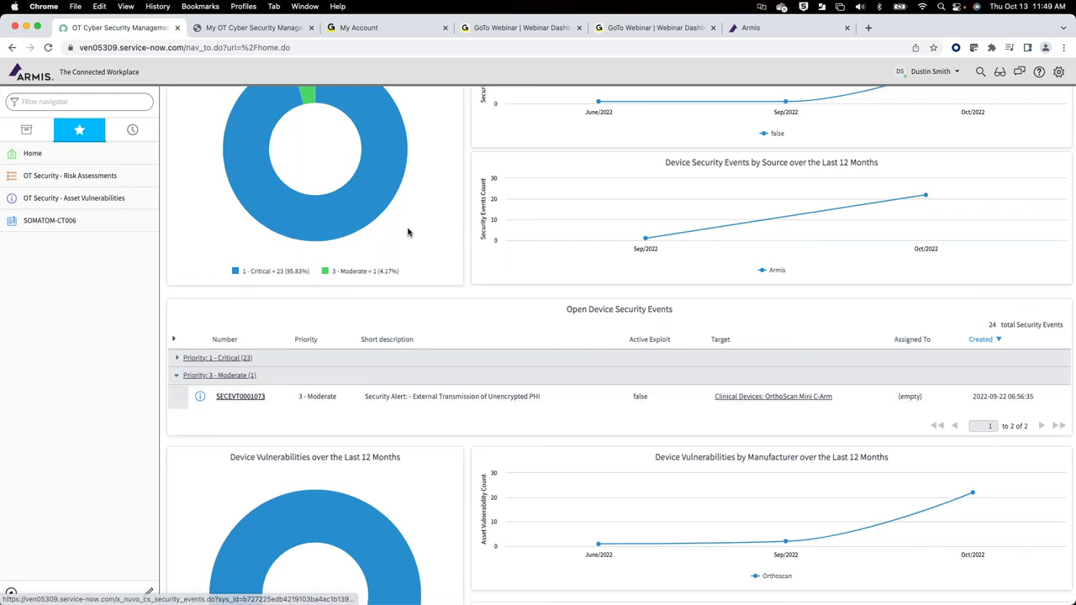
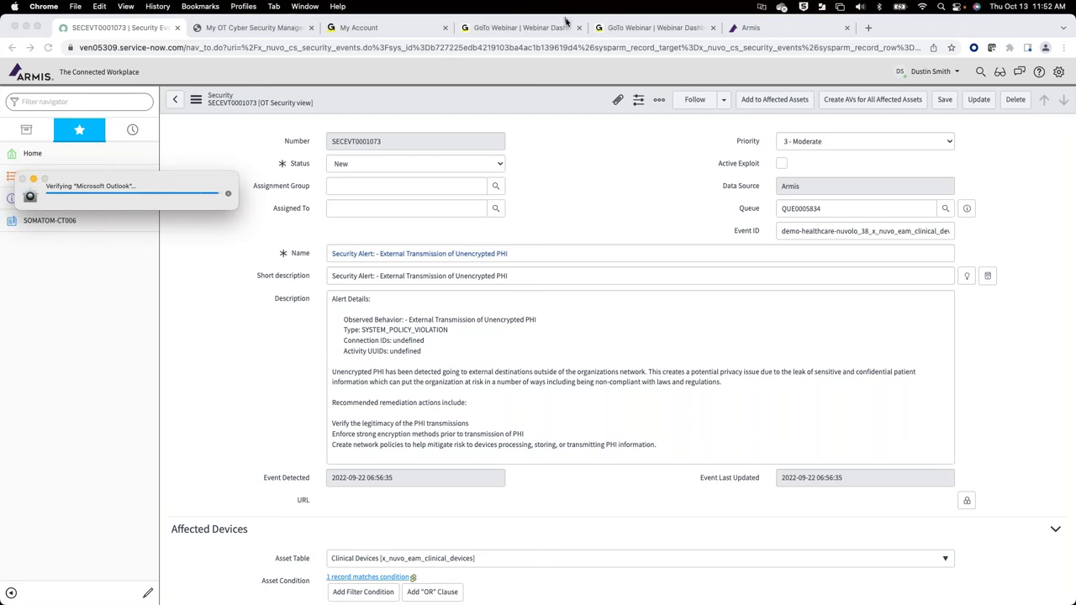
Step: Return to the OT Cyber Security dashboard tab and dismiss the Outlook verification popup
click(266, 31)
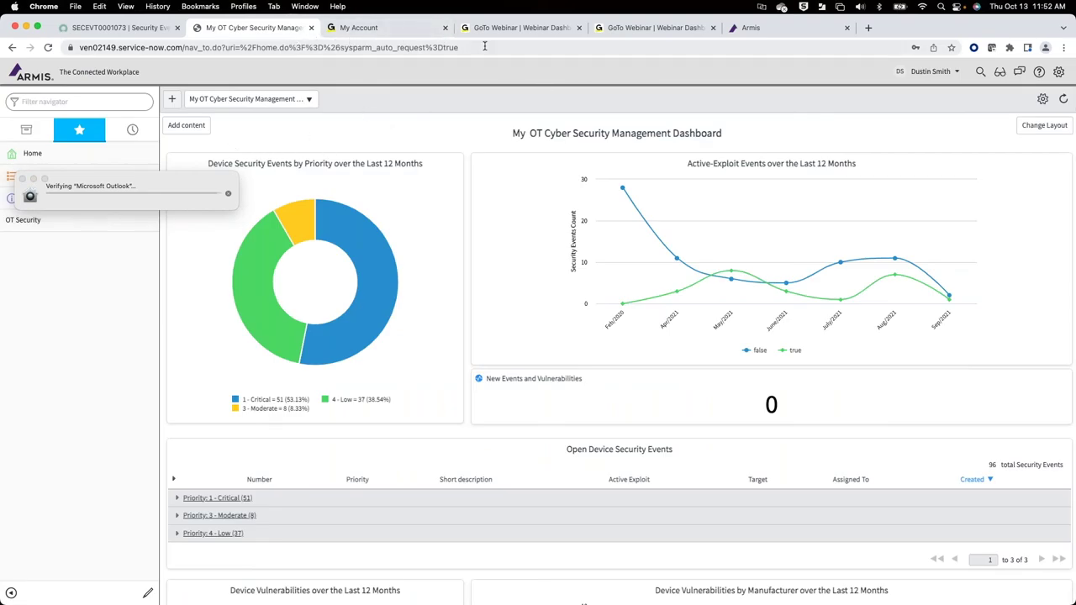
click(115, 155)
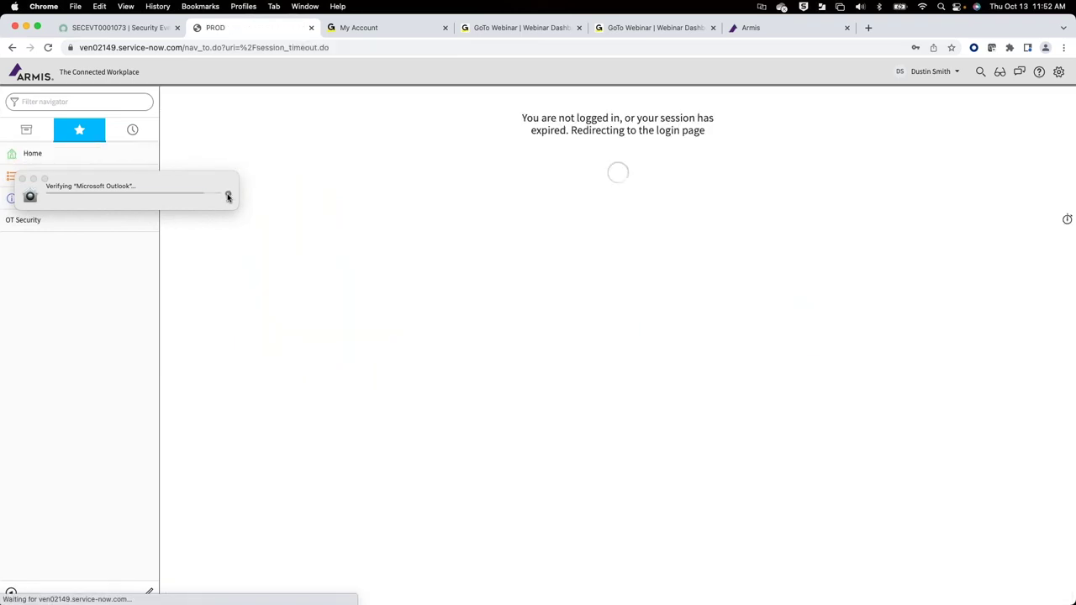
click(228, 197)
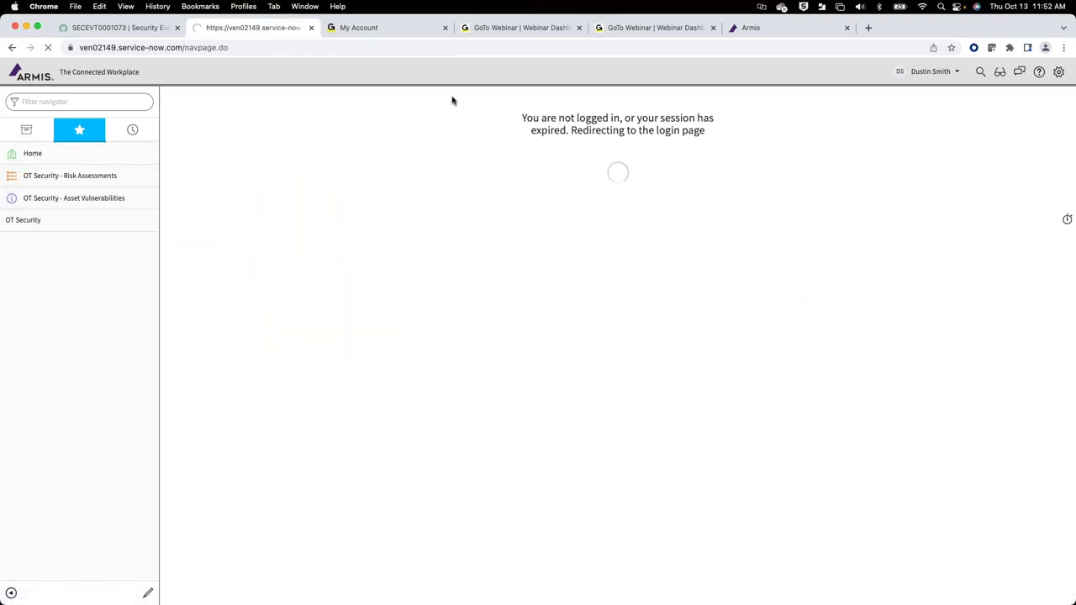
Step: Sign back in with the account credentials, decline saving the password, and start Impersonate User
text(du)
key(BackSpace)
key(BackSpace)
key(Tab)
text(••••••)
key(Return)
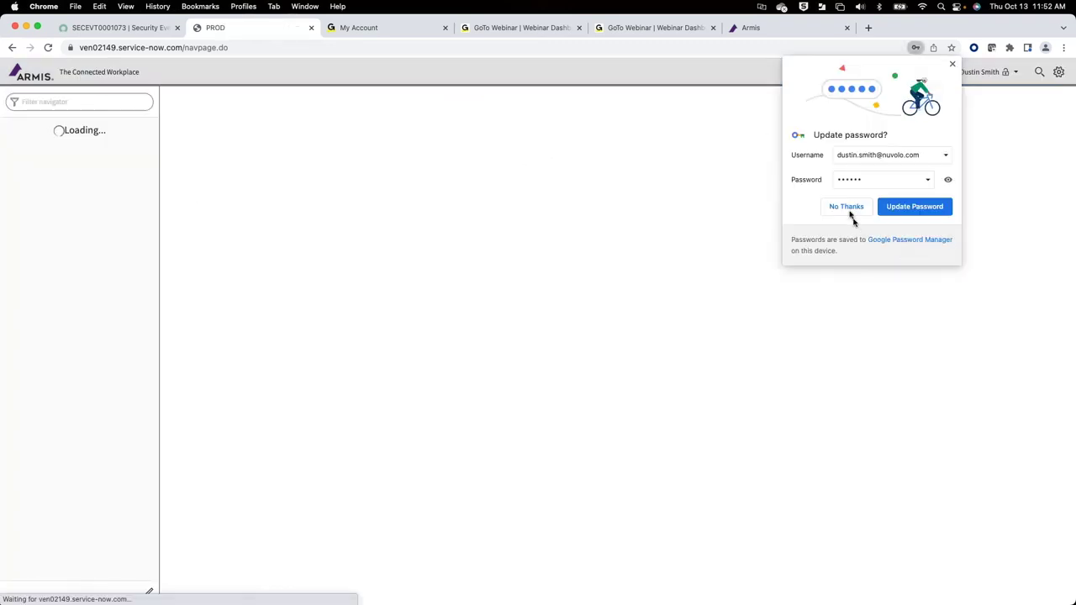
click(844, 210)
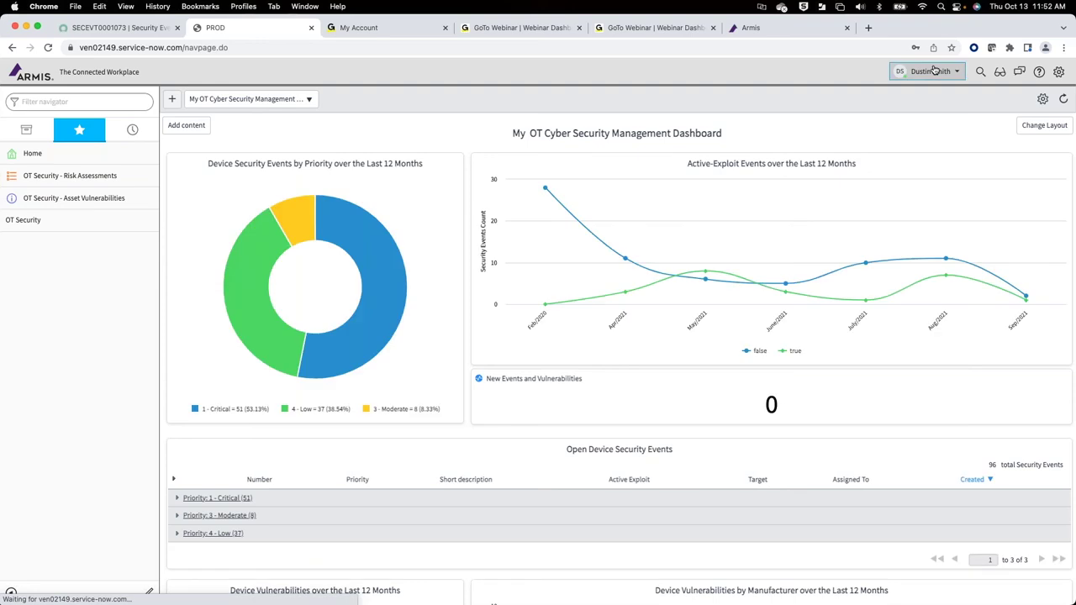
click(934, 71)
click(920, 106)
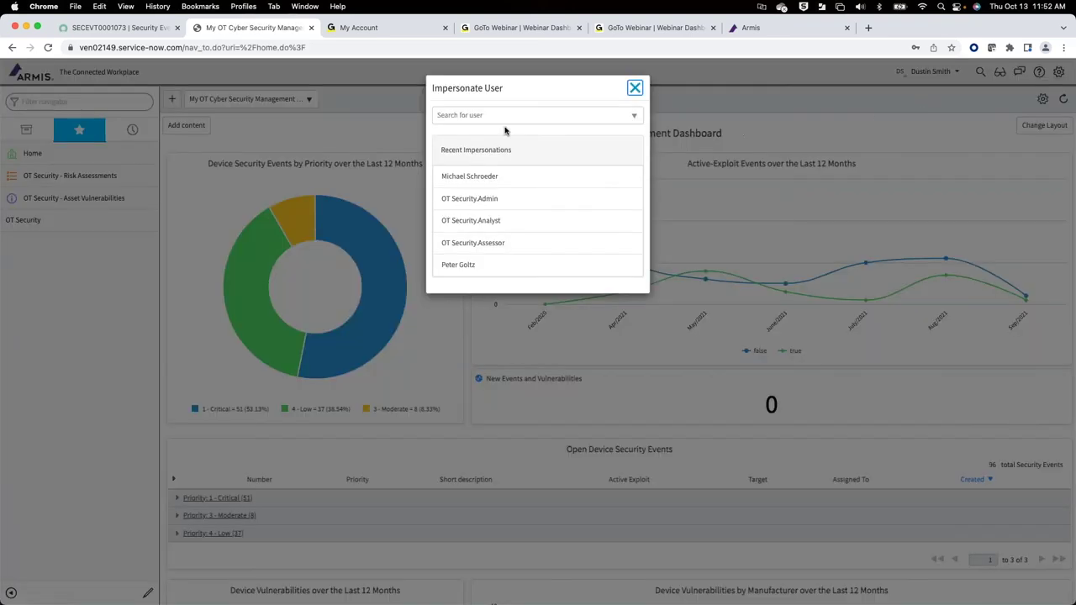
Step: Impersonate OT Security.Admin via an 'ot' search and open OT Security - Asset Vulnerabilities
click(530, 115)
text(ot)
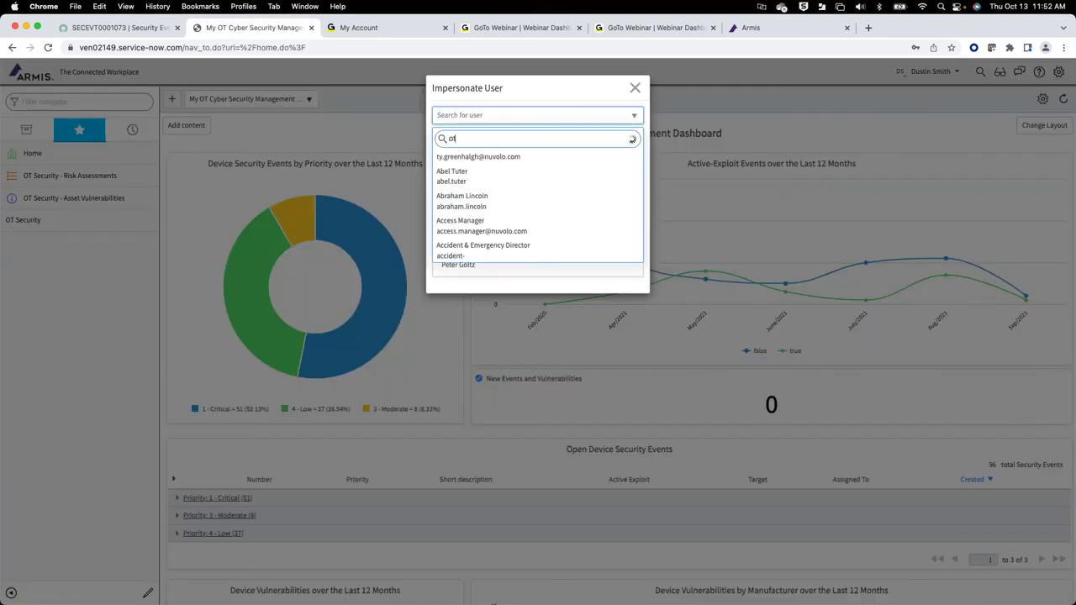
click(492, 165)
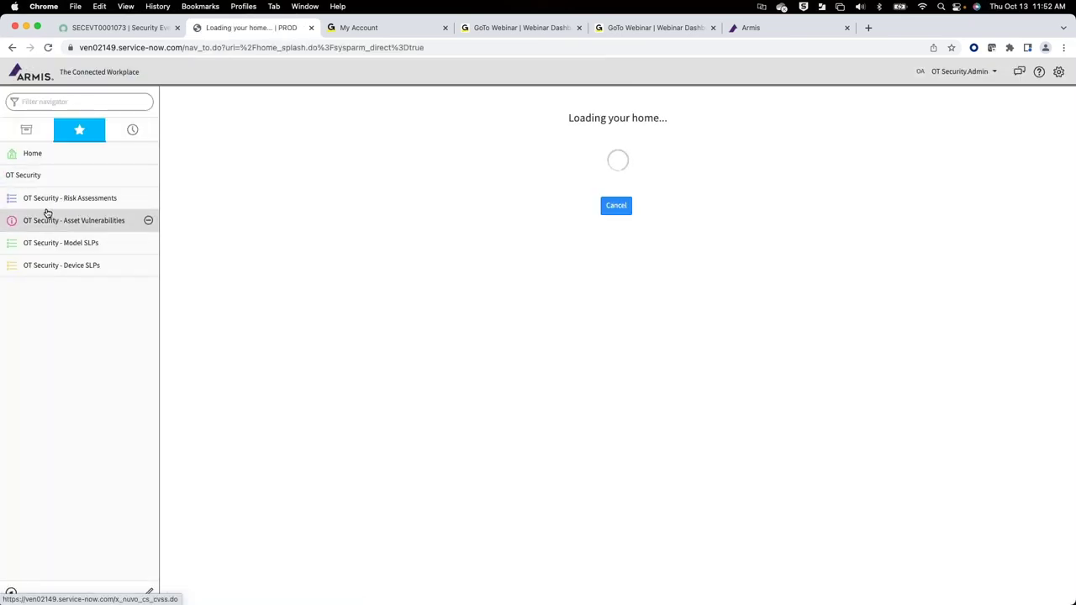
click(42, 218)
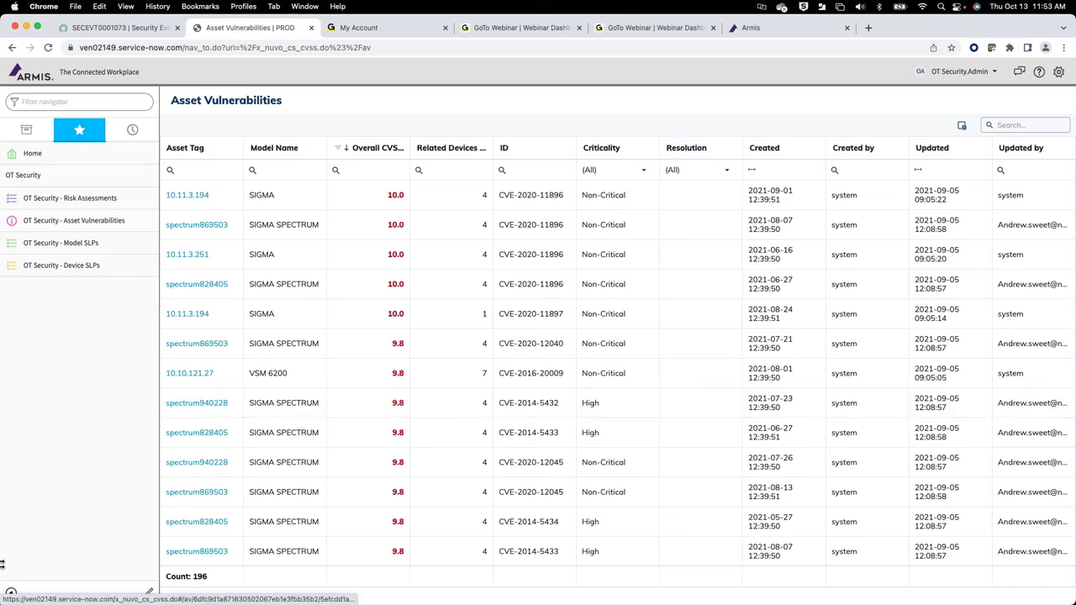
Step: Show spectrum869503's vulnerability scores and the CVSS 3.1 base metrics behind the 10.0 score
click(10, 593)
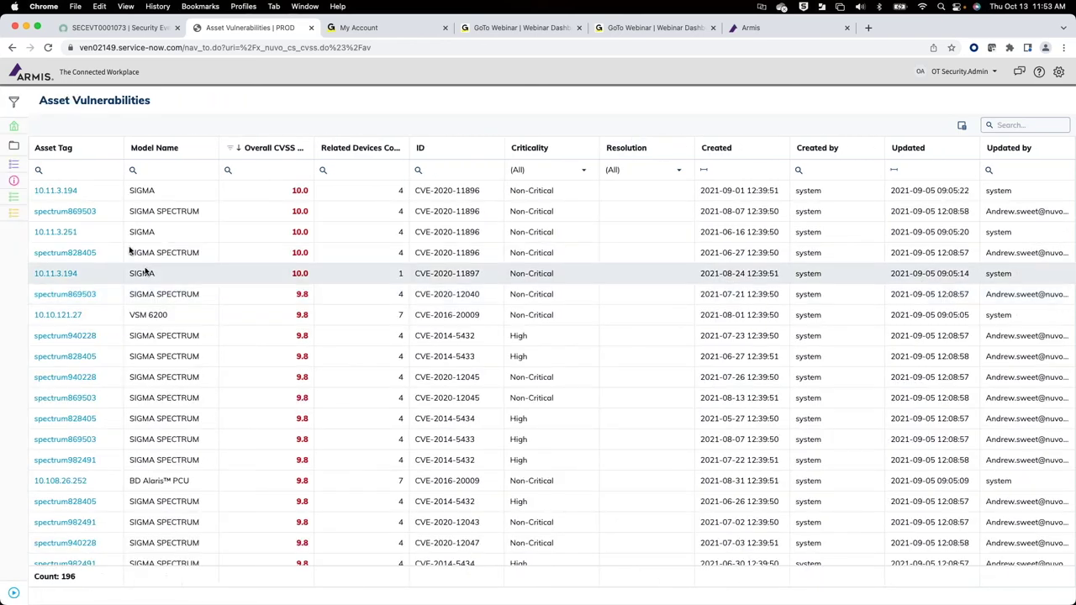
click(80, 216)
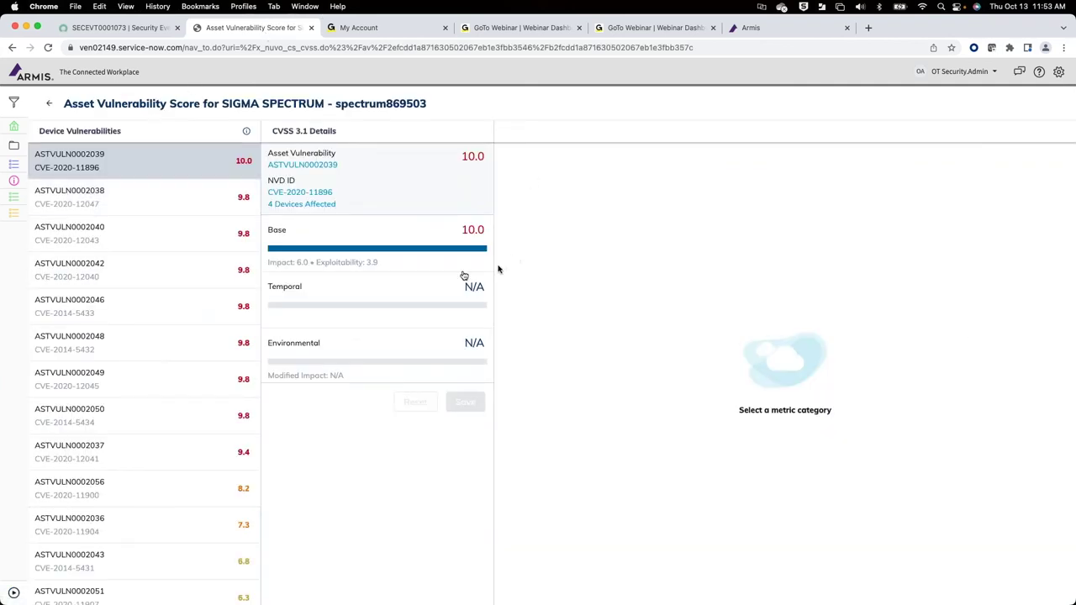
click(367, 249)
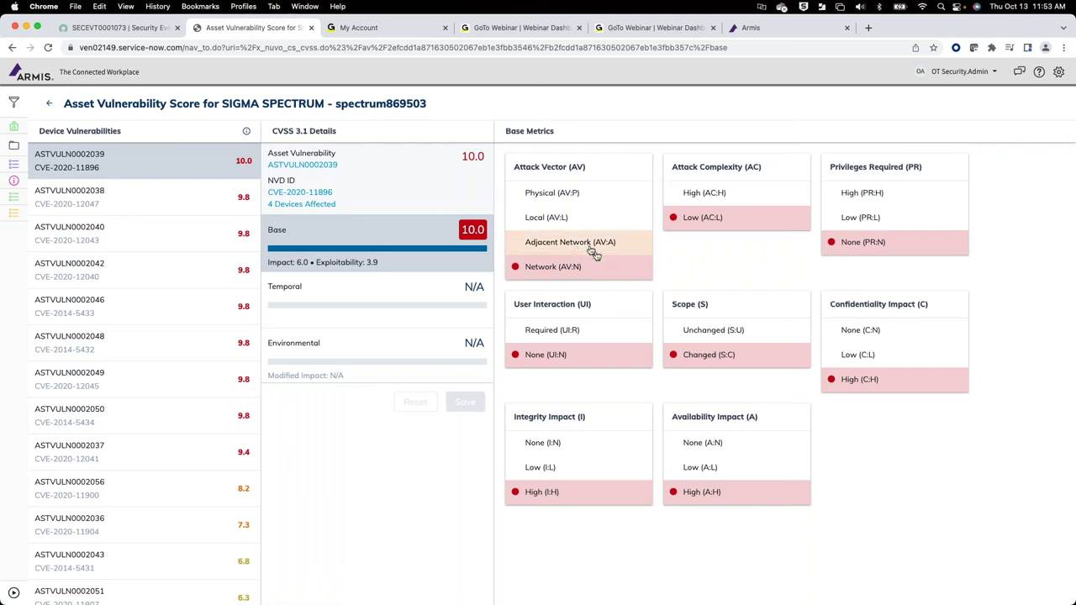
Step: Read the Attack Vector option descriptions, then open record ASTVULN0002039 in a new tab
mouse_move(580, 247)
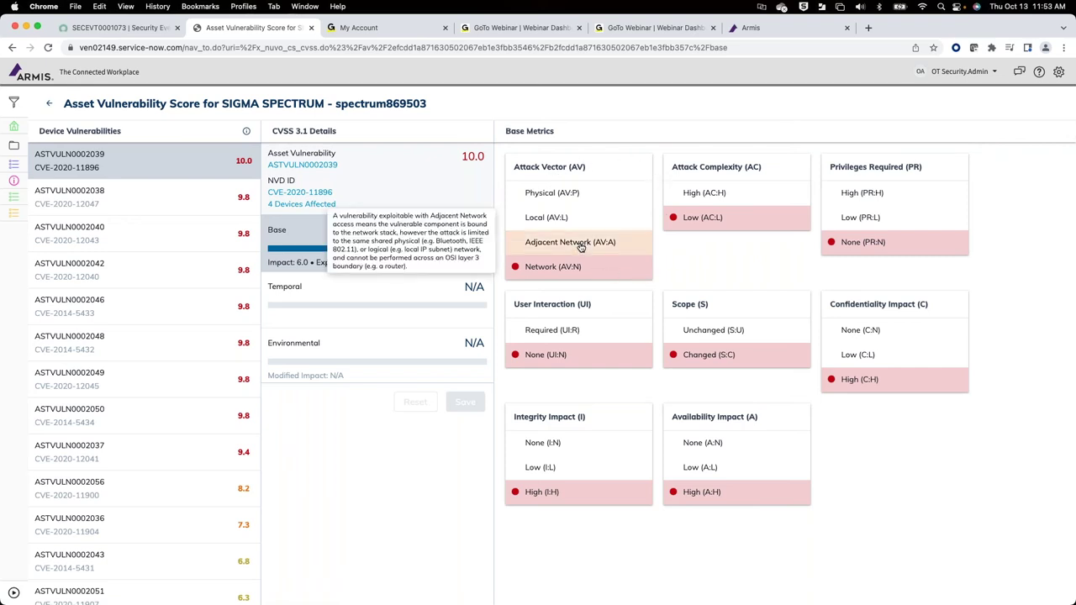
mouse_move(567, 206)
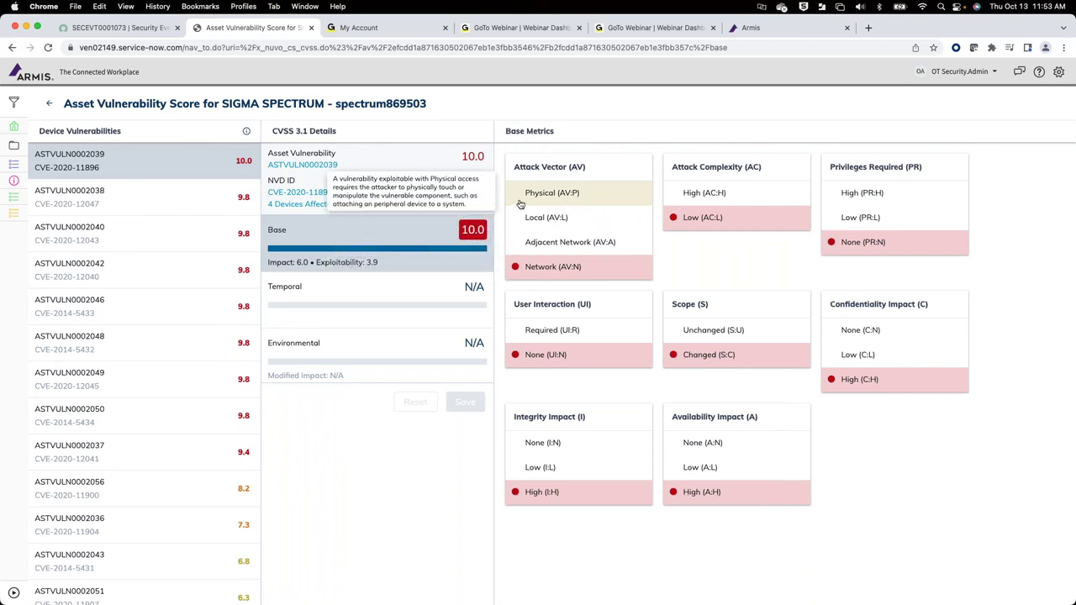
scroll(173, 334, down, 2)
scroll(172, 334, down, 4)
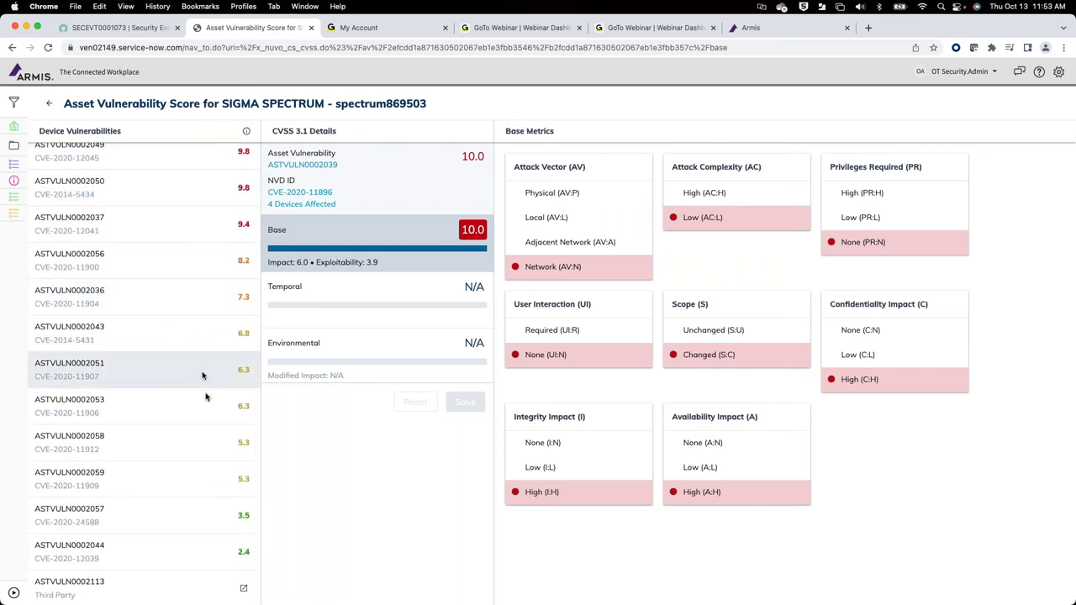
scroll(205, 392, up, 5)
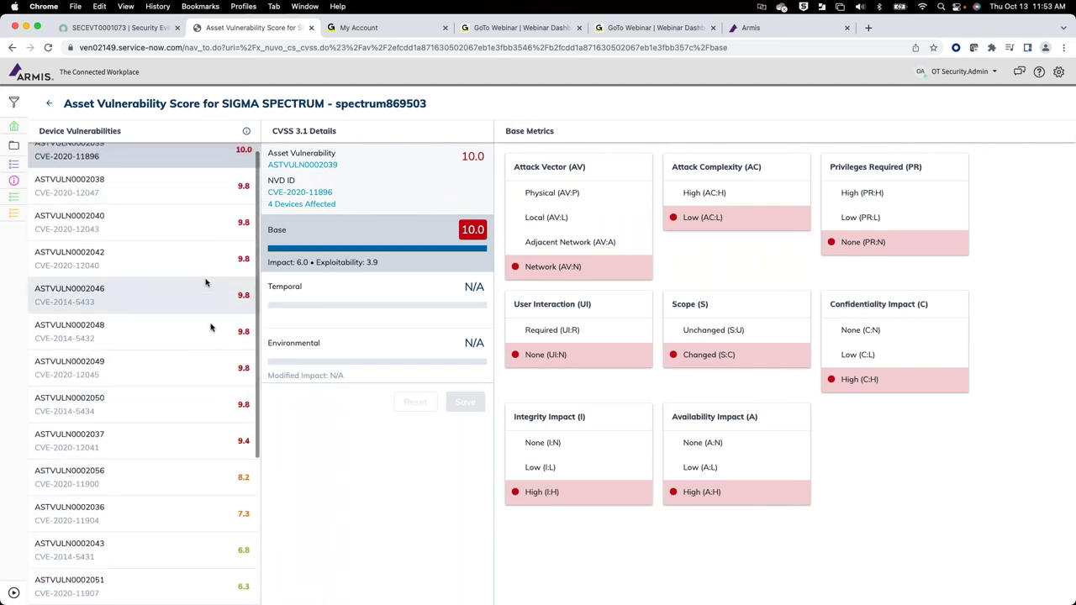
scroll(209, 344, up, 1)
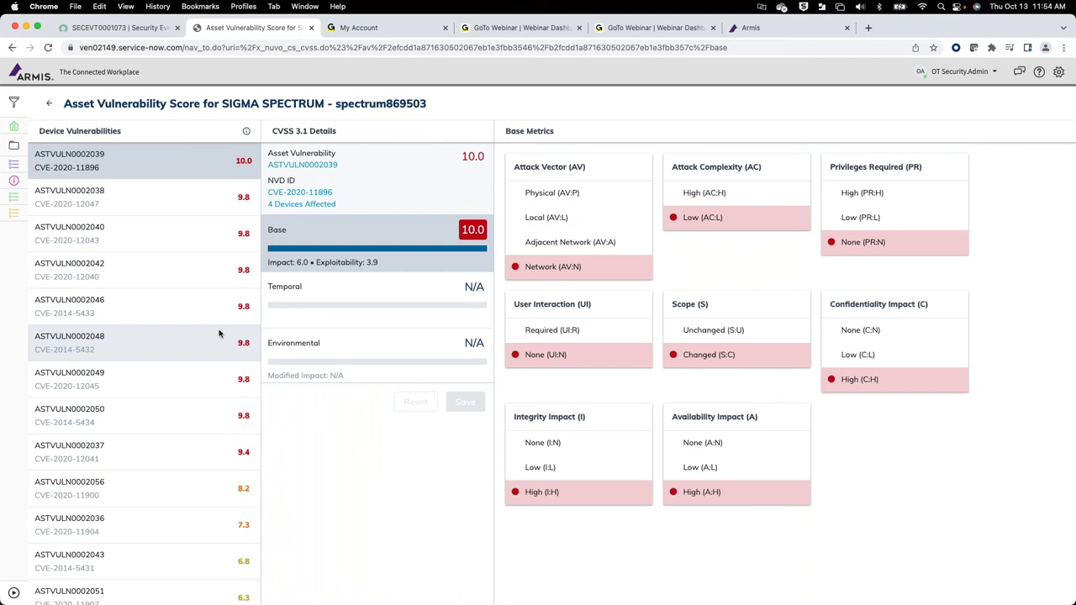
click(325, 167)
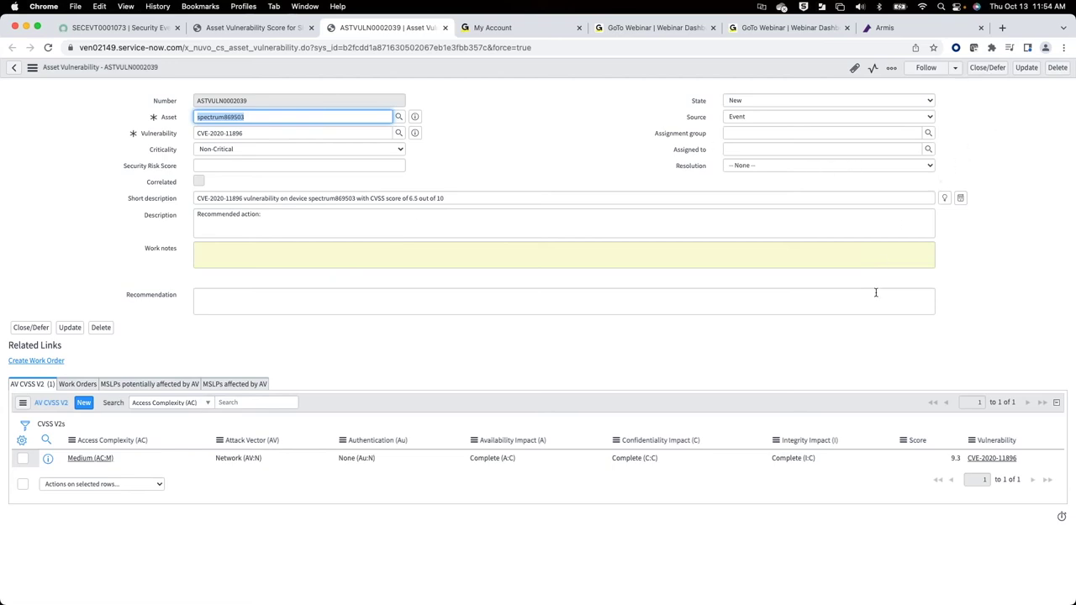
scroll(872, 287, up, 5)
scroll(872, 288, up, 5)
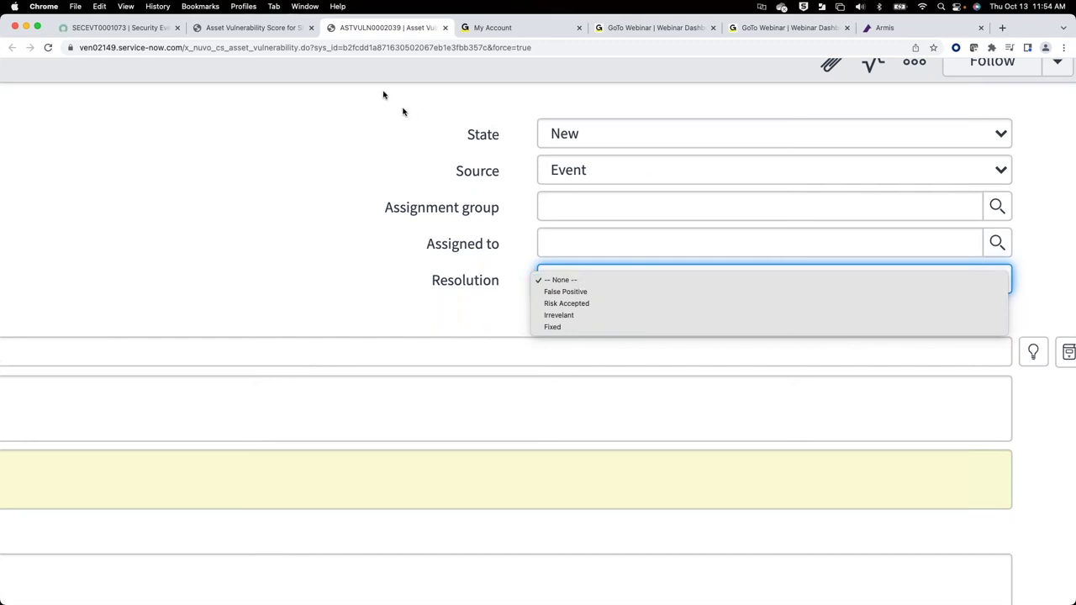
click(321, 178)
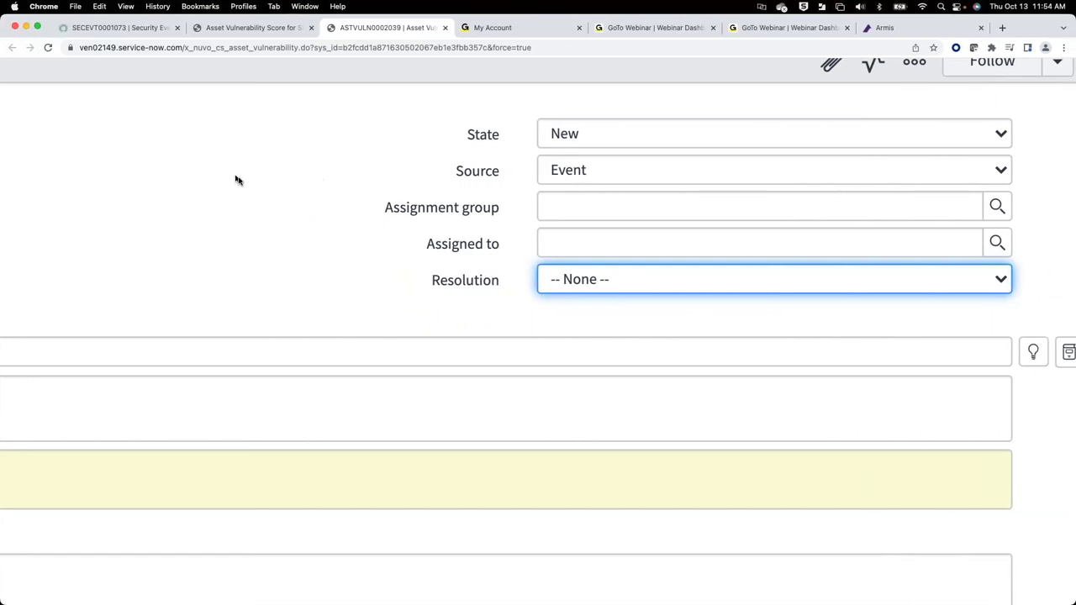
scroll(236, 181, down, 5)
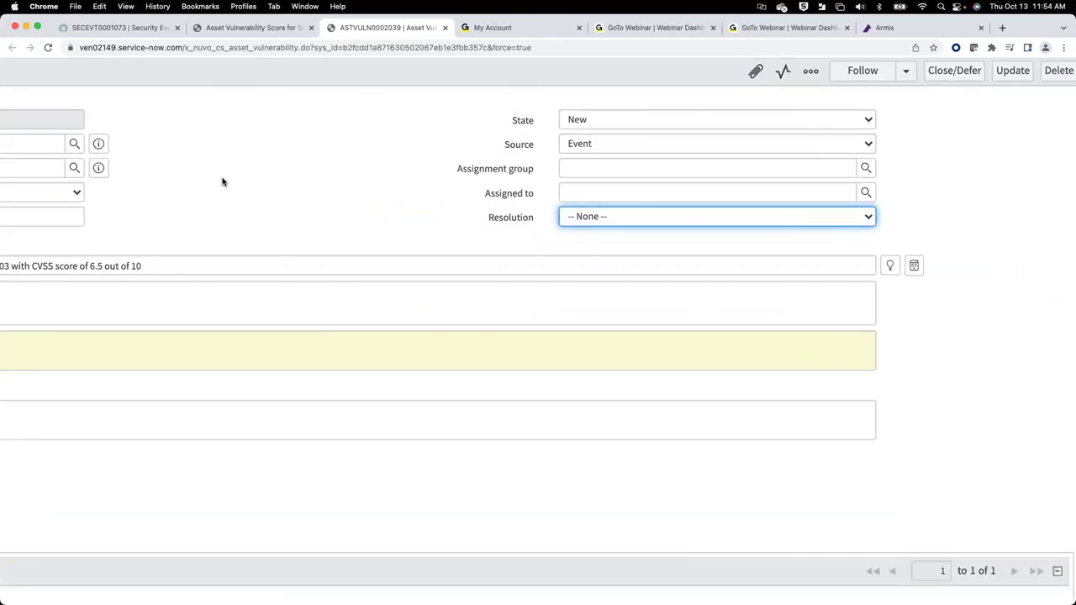
Step: Return to the Asset Vulnerability Score tab and open OT Security - Risk Assessments from the navigator
click(231, 31)
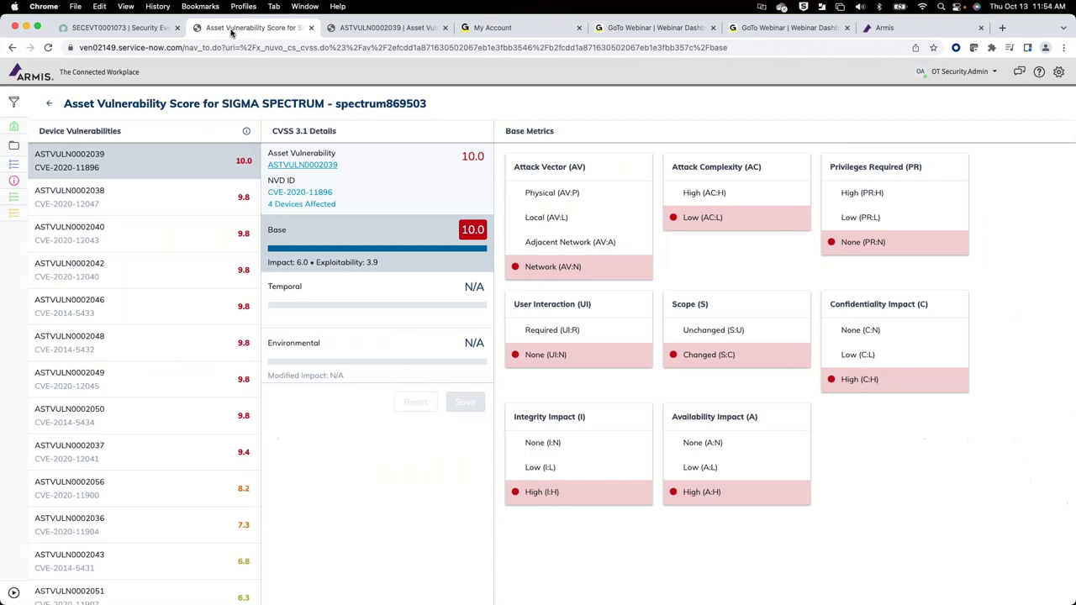
click(12, 596)
click(11, 597)
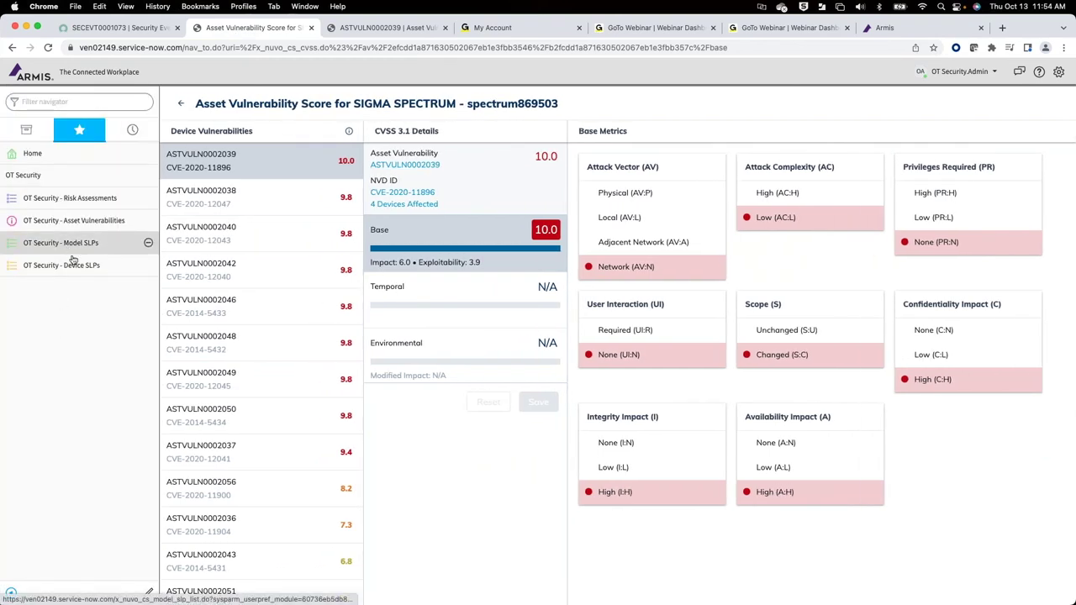
click(57, 205)
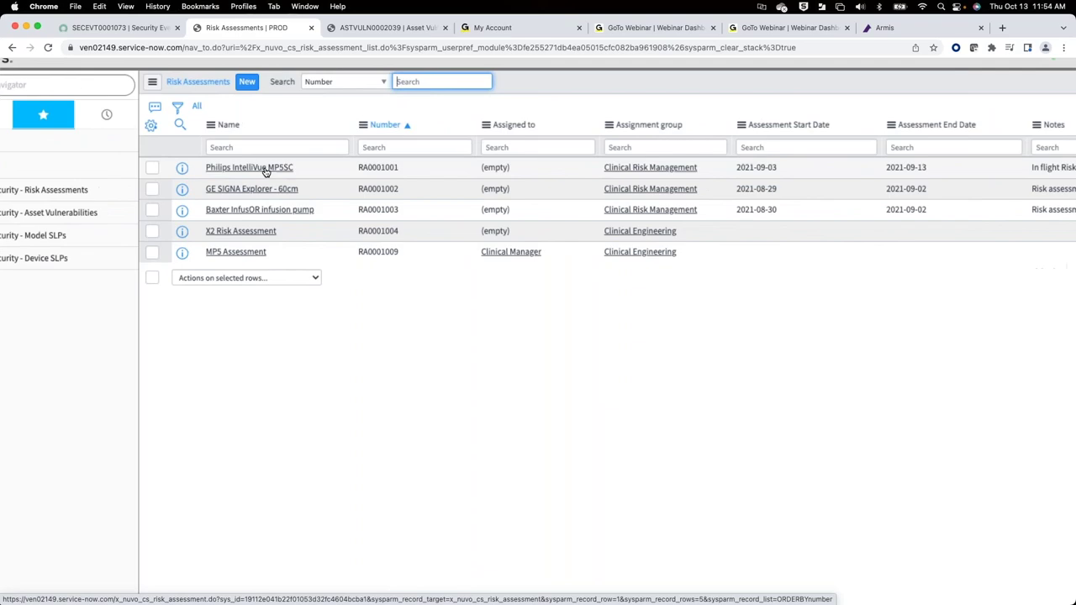
Step: Open risk assessment RA0001001, check its Post-purchase type, and open linked Model SLP MSLP0010007
click(265, 171)
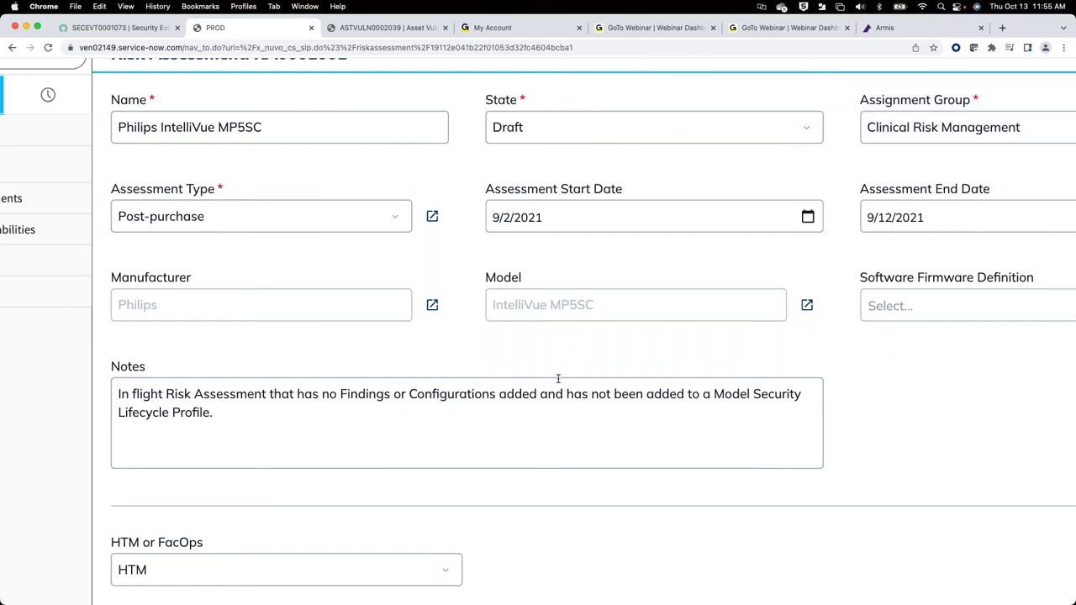
key(super+0)
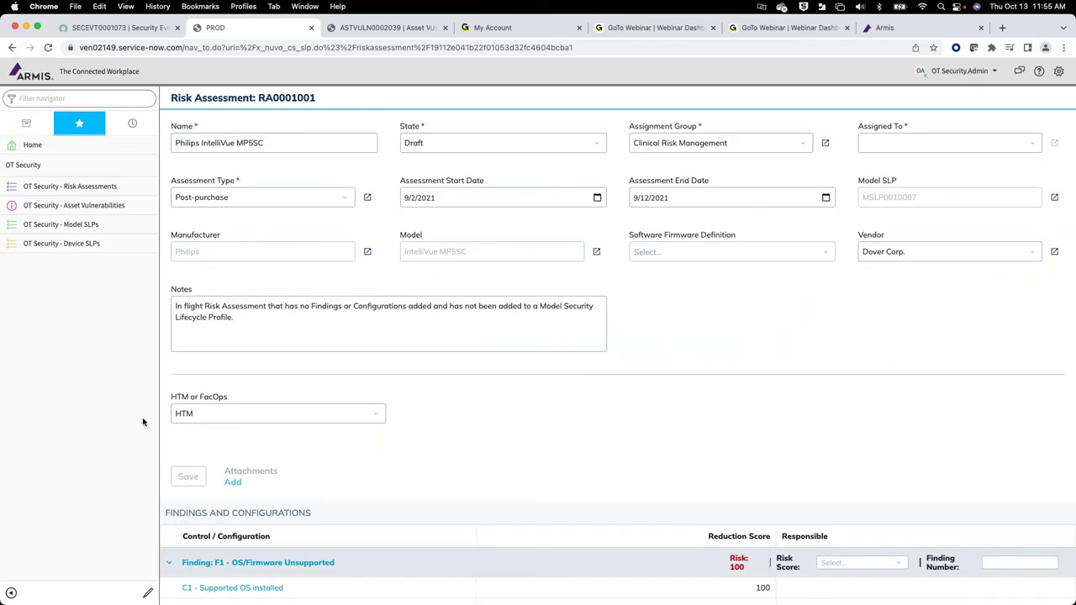
click(255, 199)
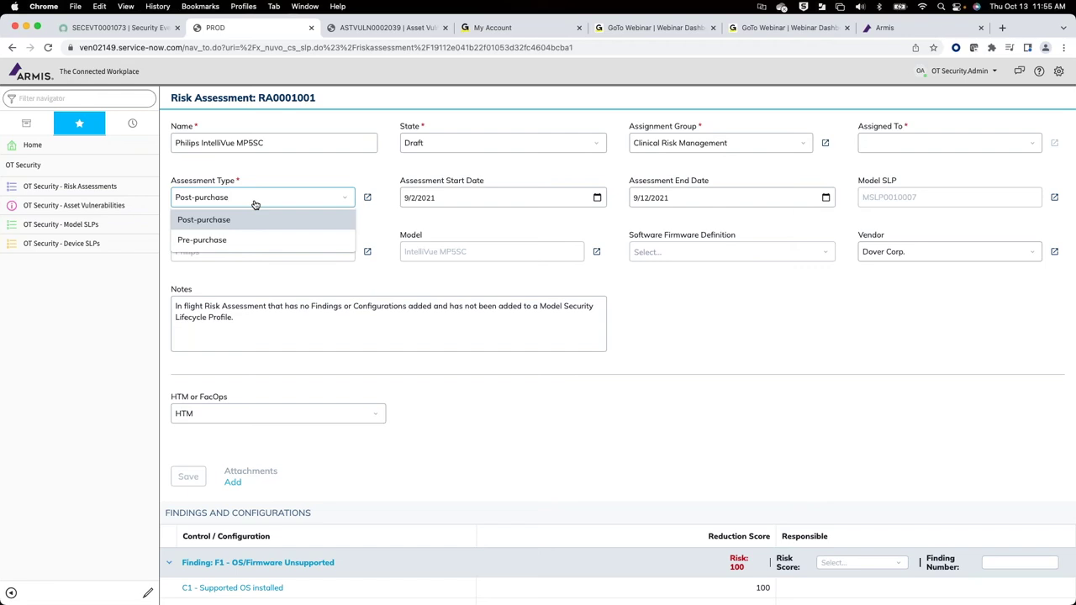
click(728, 336)
scroll(729, 336, down, 4)
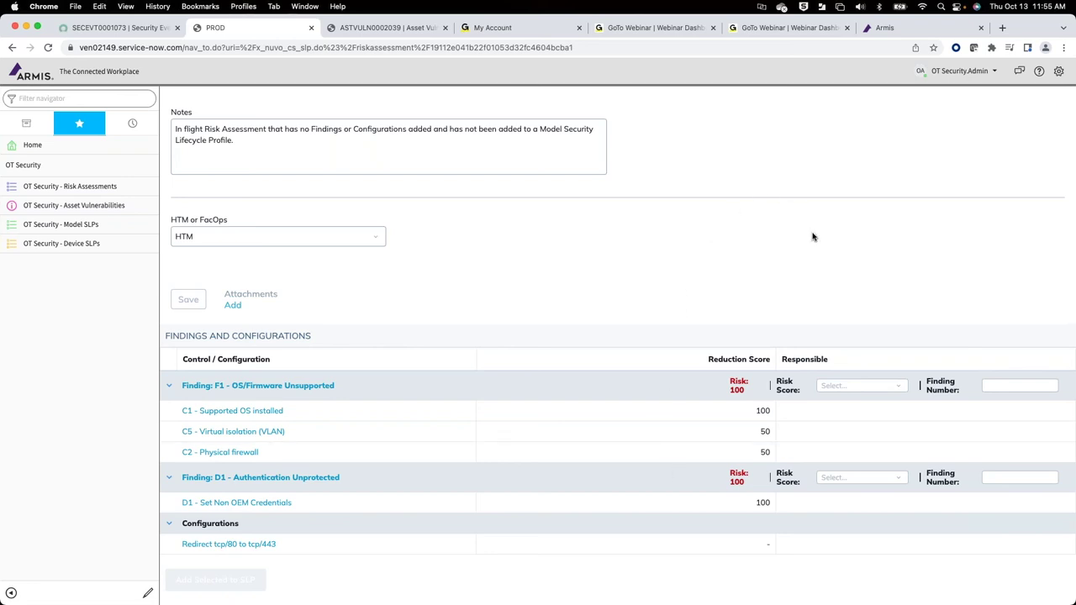
scroll(812, 237, up, 4)
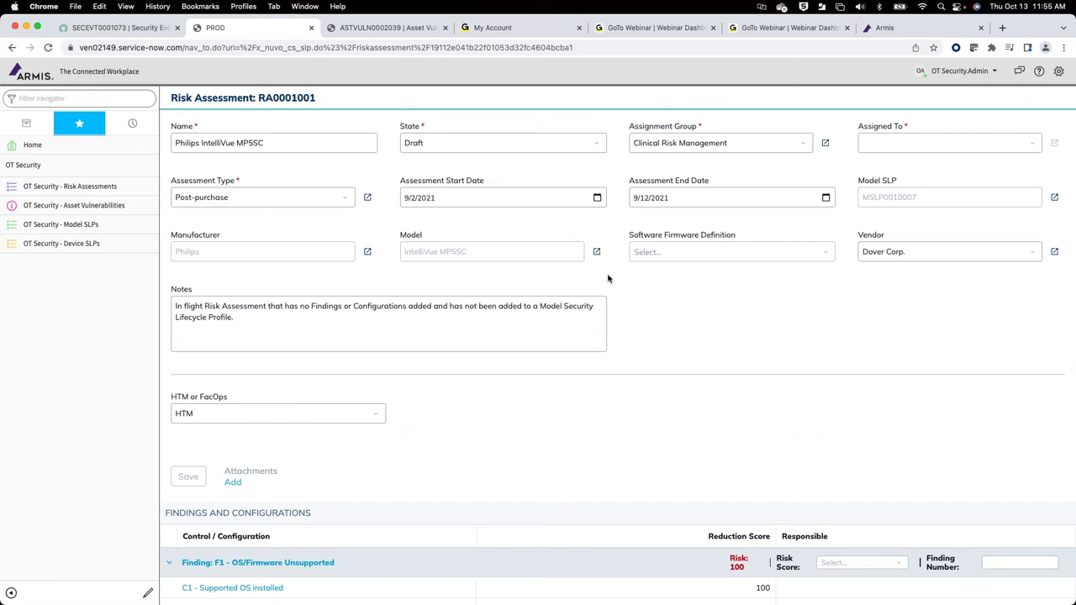
click(1055, 198)
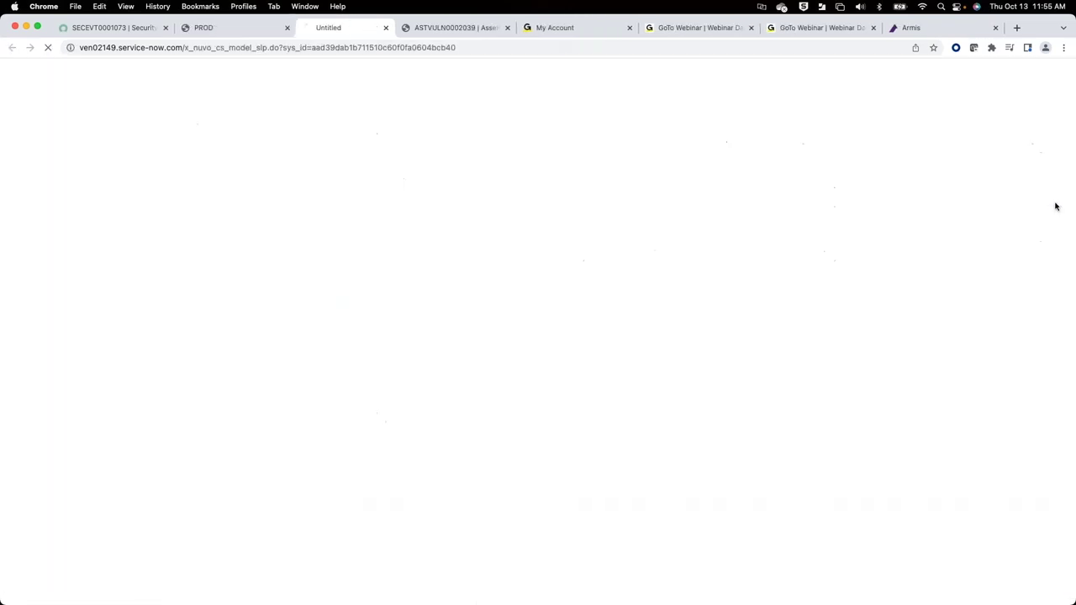
Step: Review the assessment findings, then show MSLP0010007's New Creds and Supported Task tasks
click(226, 28)
scroll(546, 392, down, 4)
scroll(545, 391, down, 1)
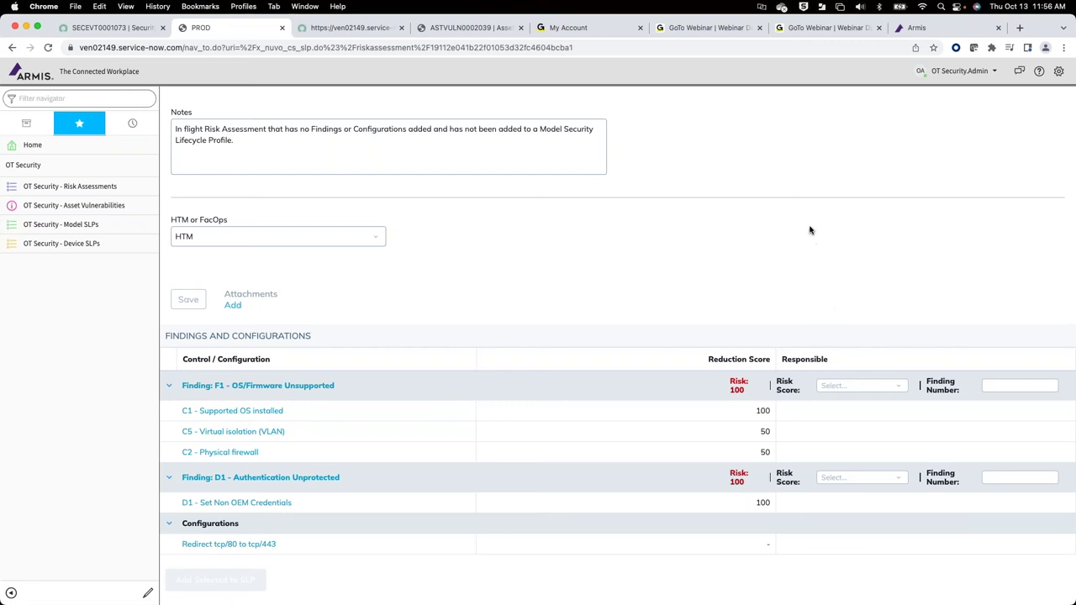
click(351, 29)
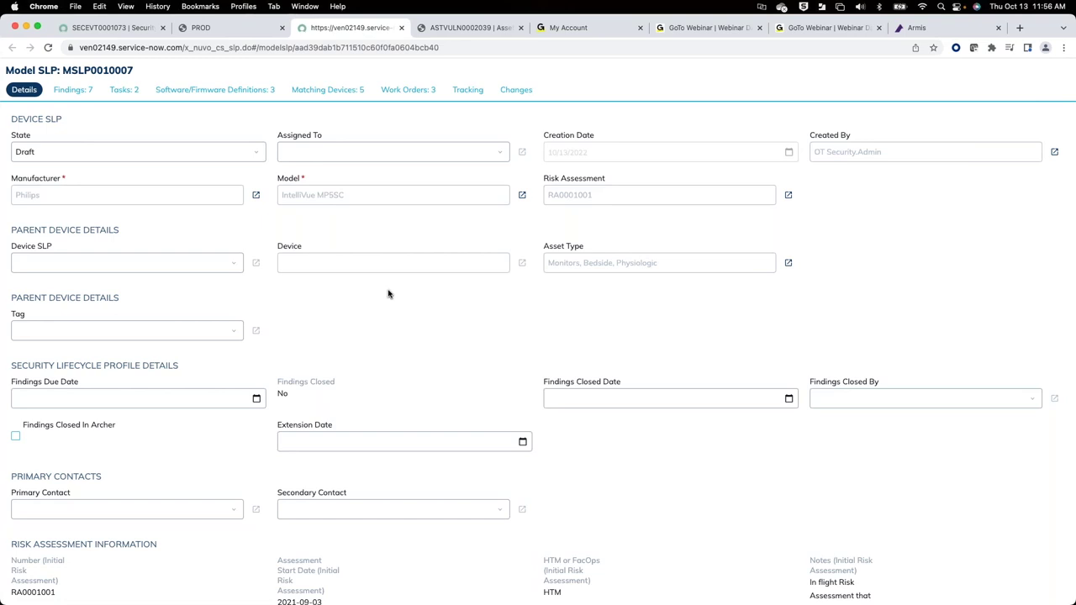
click(133, 94)
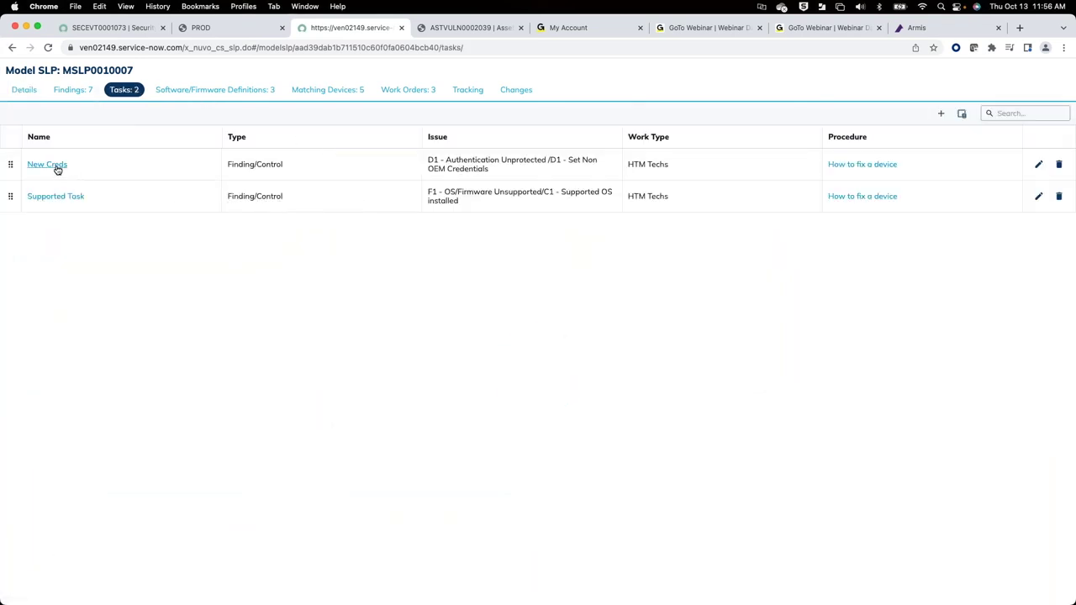
click(885, 165)
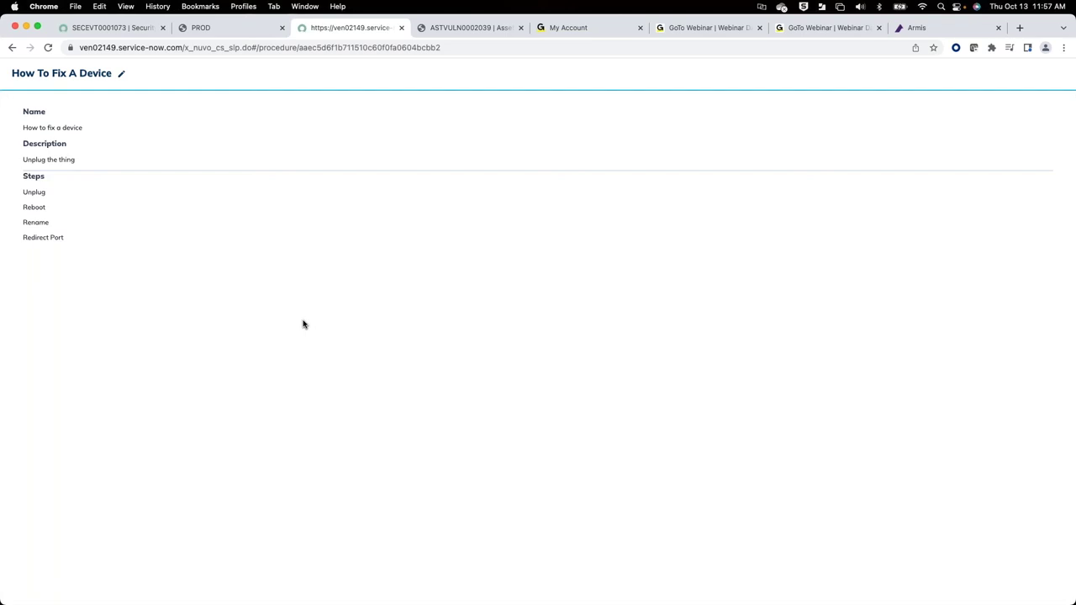
Step: Go back to risk assessment RA0001001 after reading the How To Fix A Device procedure
click(251, 27)
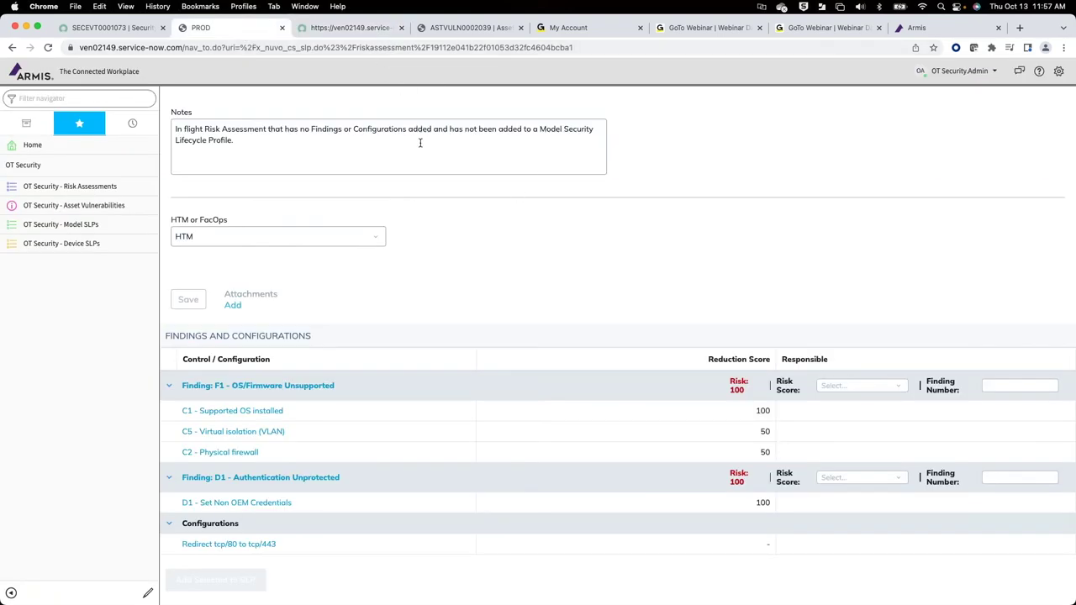
Step: Reopen MSLP0010007, list matching devices with SLP Created, and show its work orders
scroll(402, 93, up, 4)
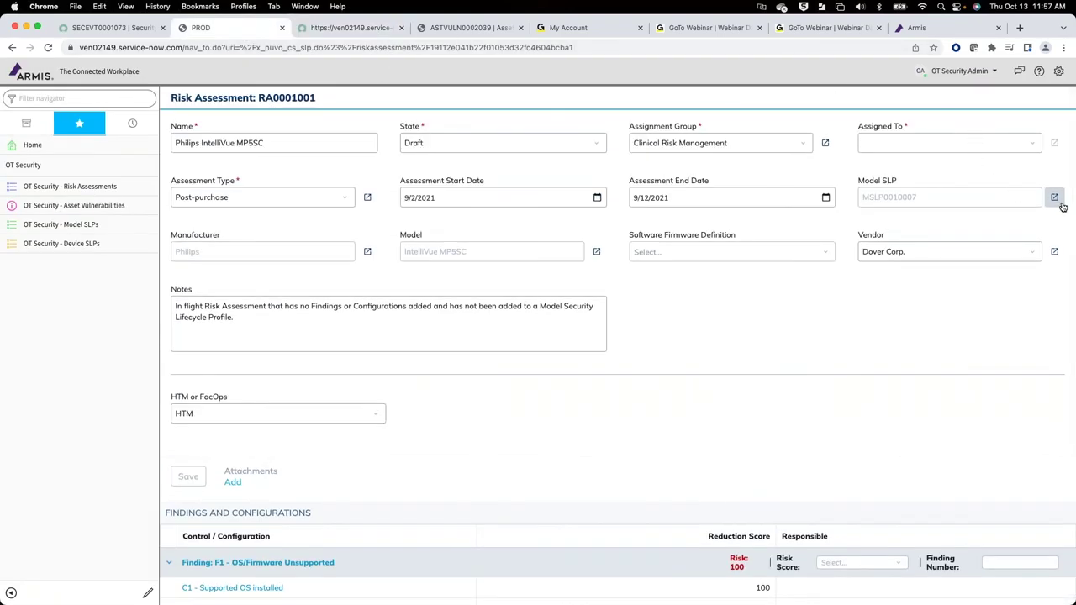
click(1057, 200)
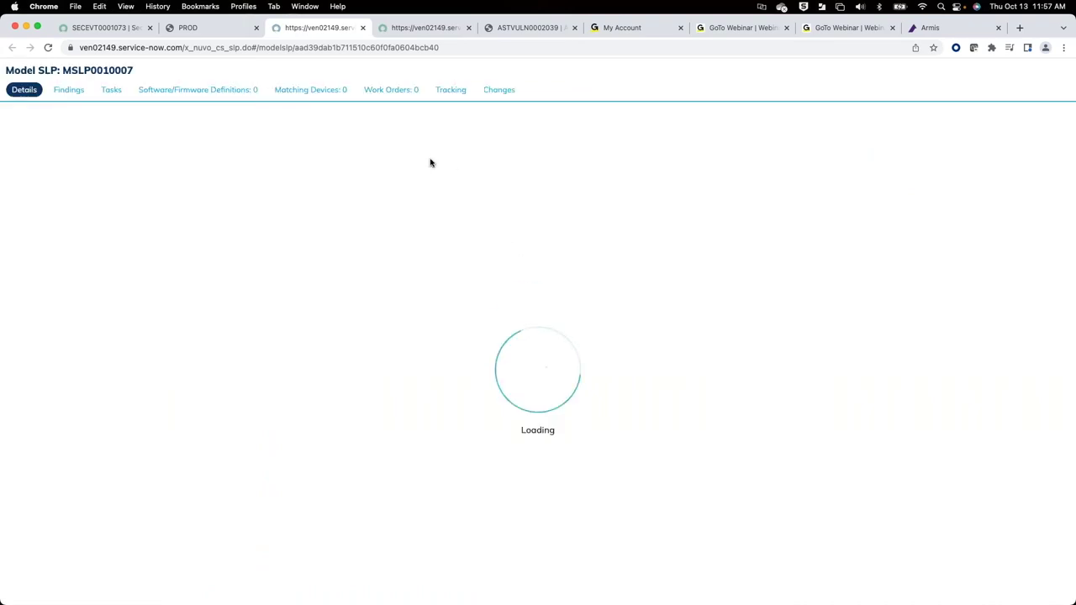
click(333, 92)
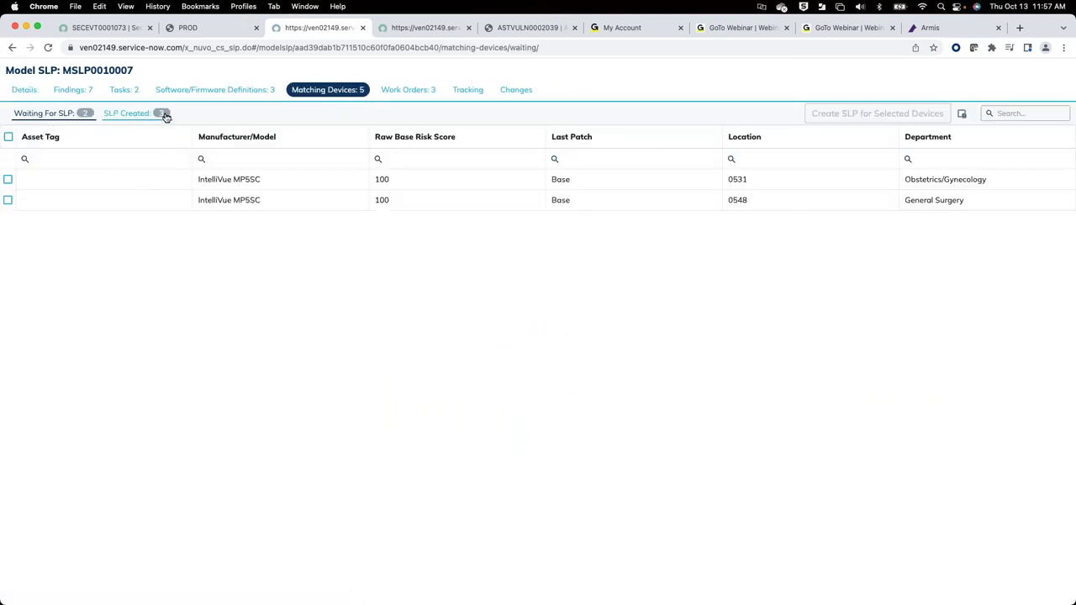
click(139, 117)
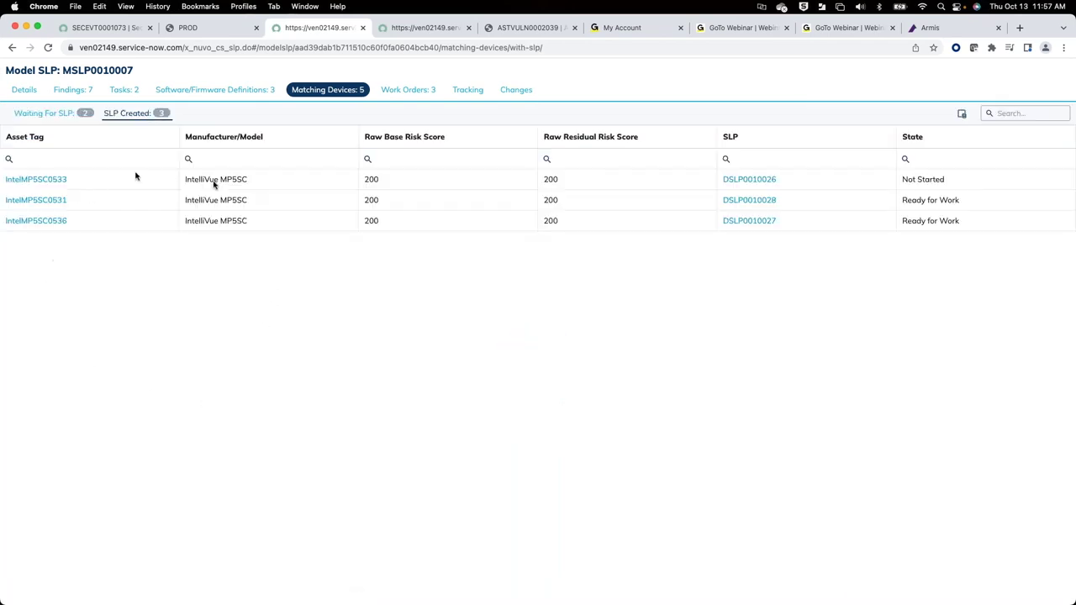
click(416, 90)
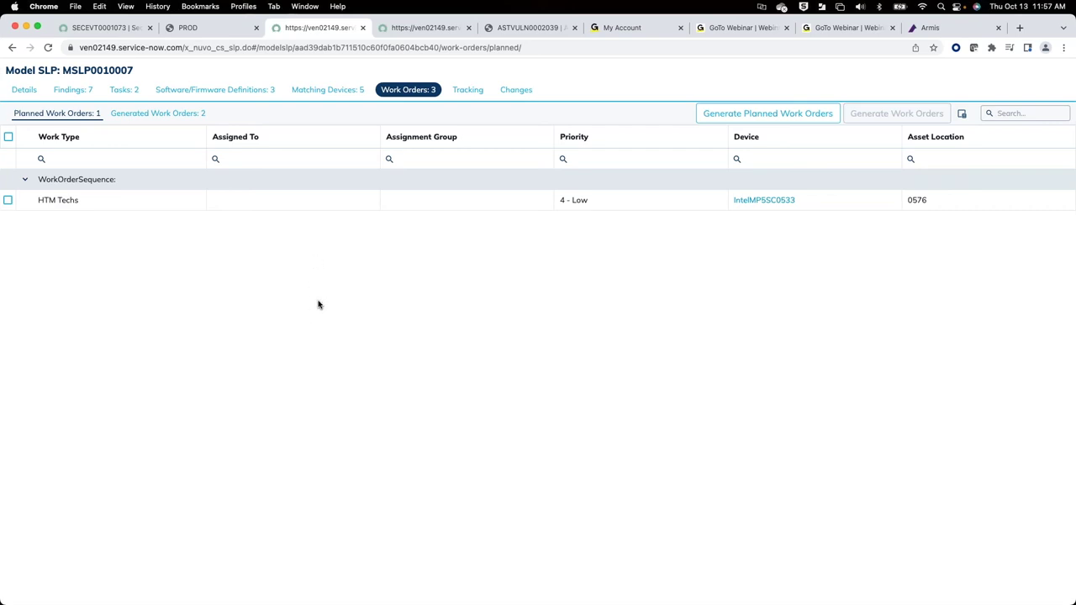
Step: Review the Model SLP's Tracking metric cards and risk scores, then return to RA0001001
scroll(317, 301, up, 5)
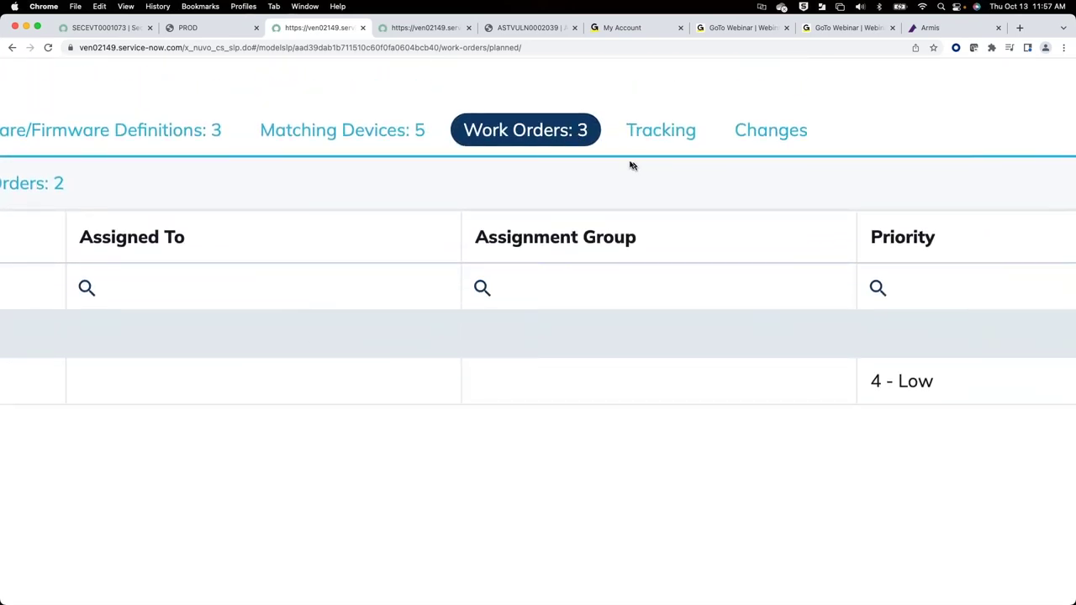
click(676, 137)
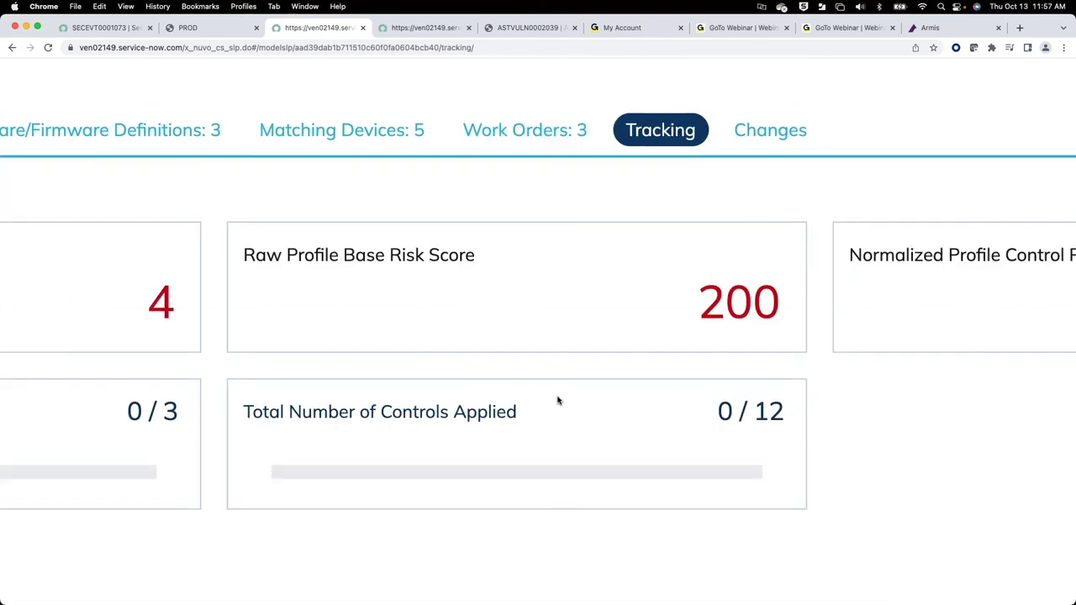
scroll(816, 524, down, 5)
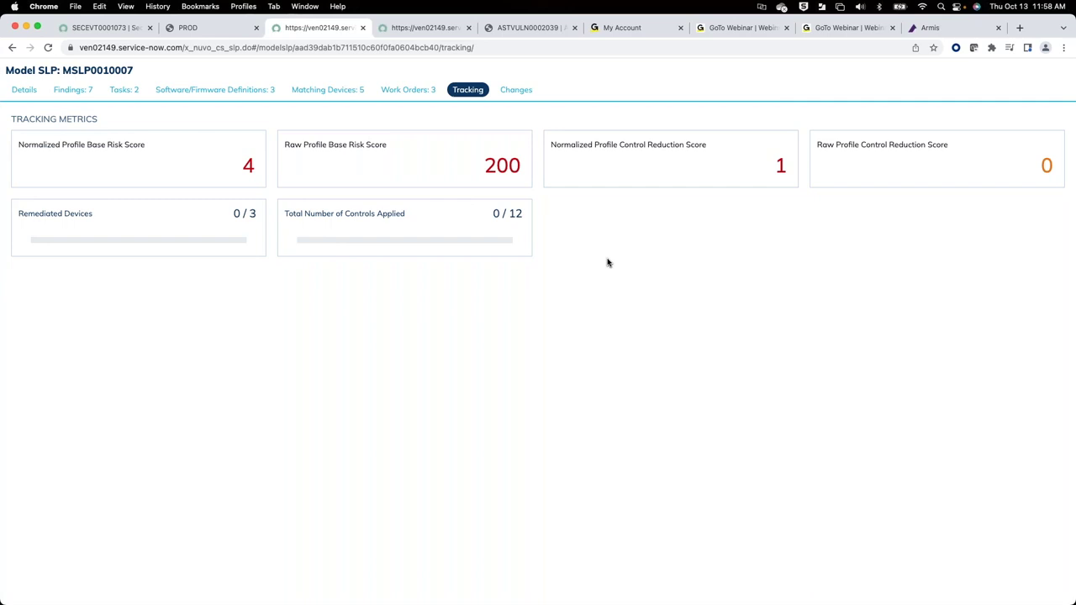
click(202, 29)
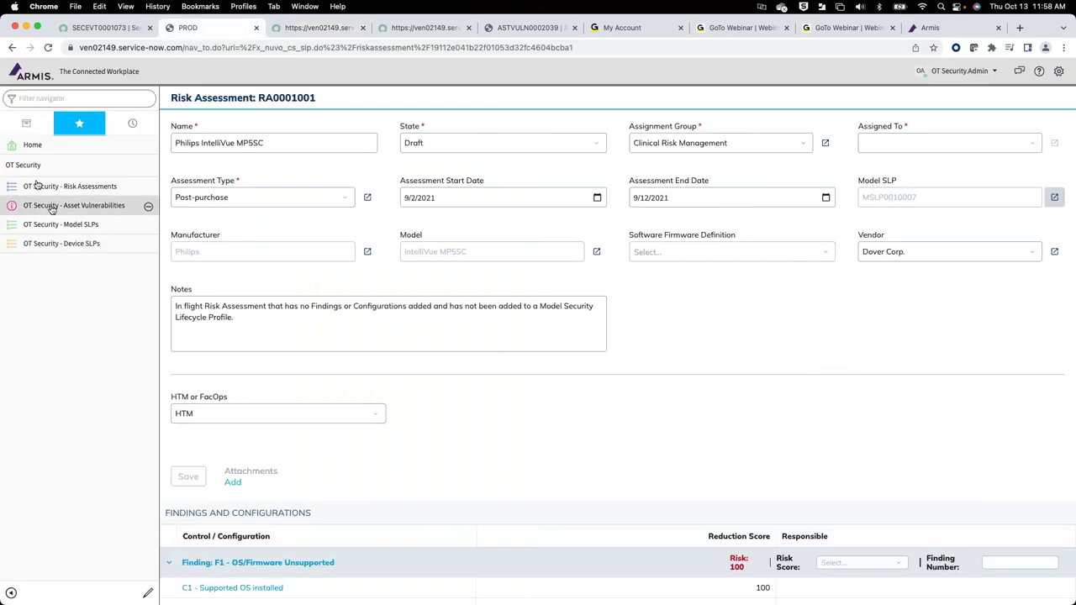
click(112, 30)
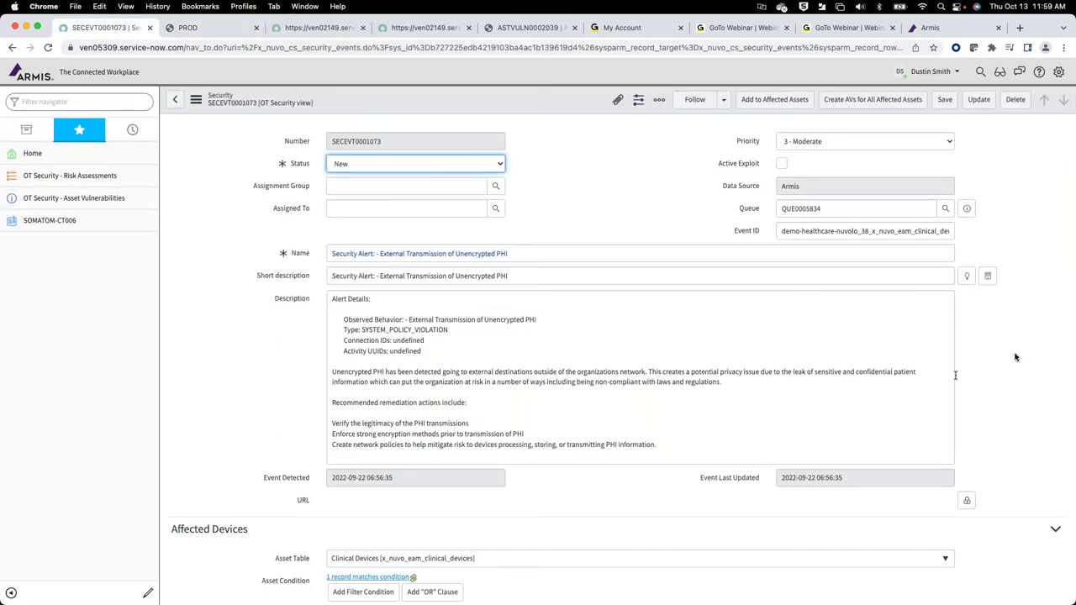
scroll(1034, 398, down, 3)
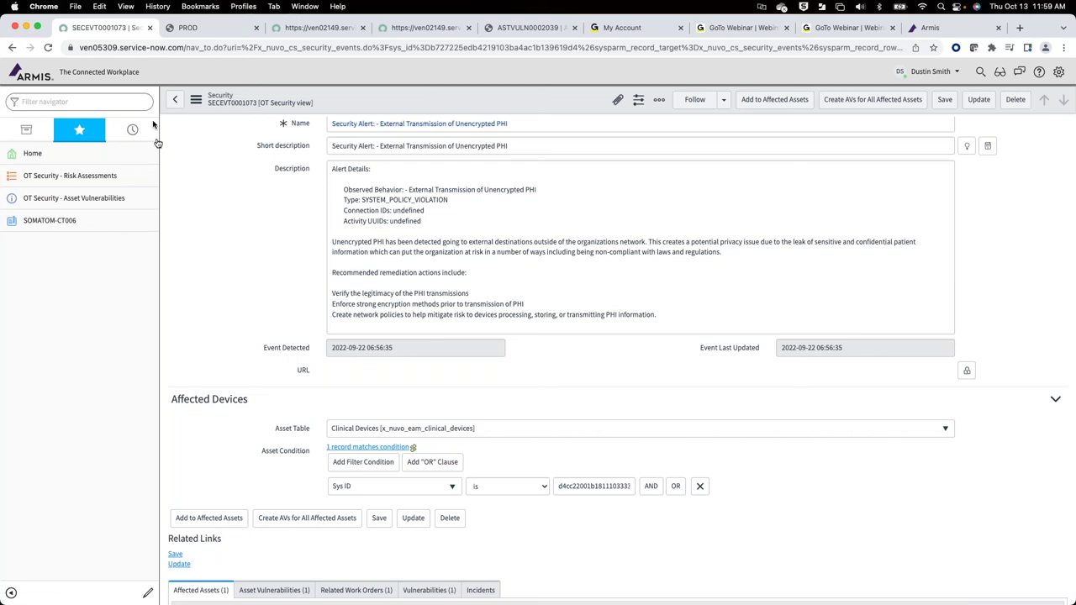
click(195, 27)
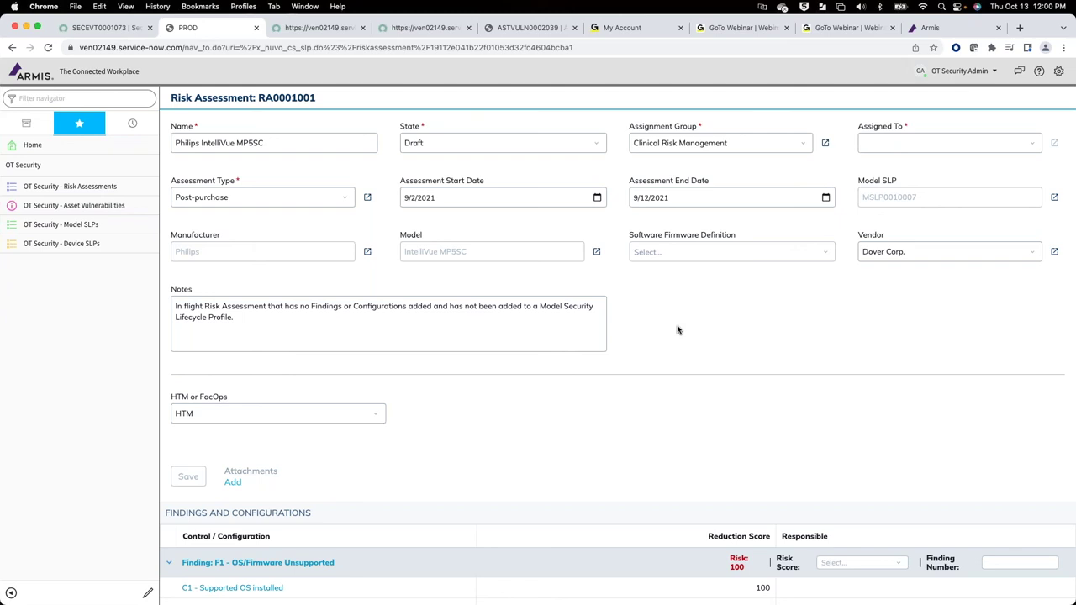
scroll(677, 329, down, 3)
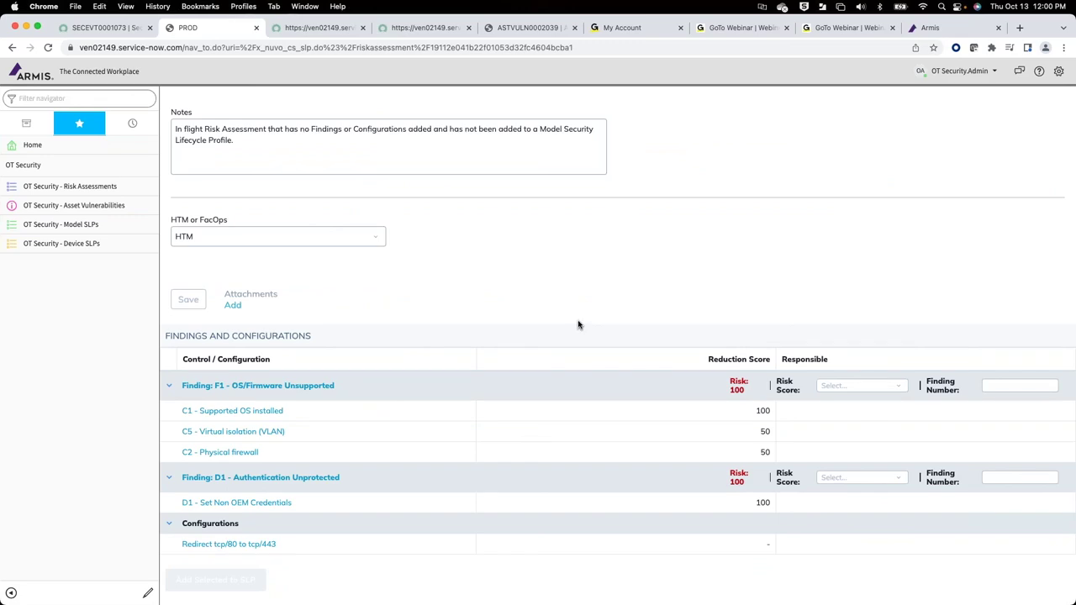
scroll(578, 325, up, 3)
scroll(578, 325, down, 3)
scroll(578, 325, up, 2)
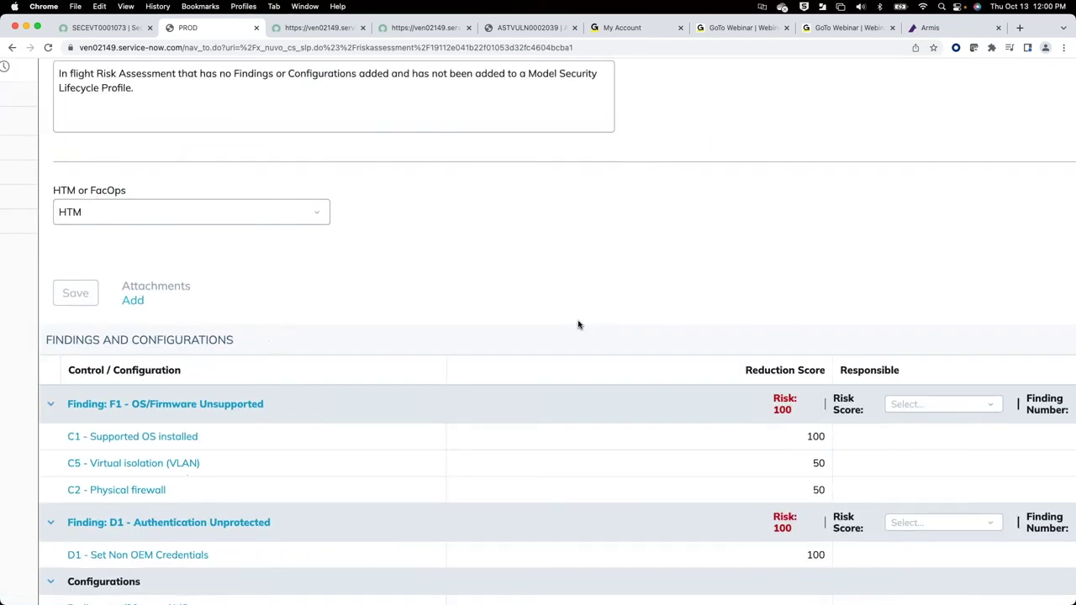
scroll(578, 324, down, 1)
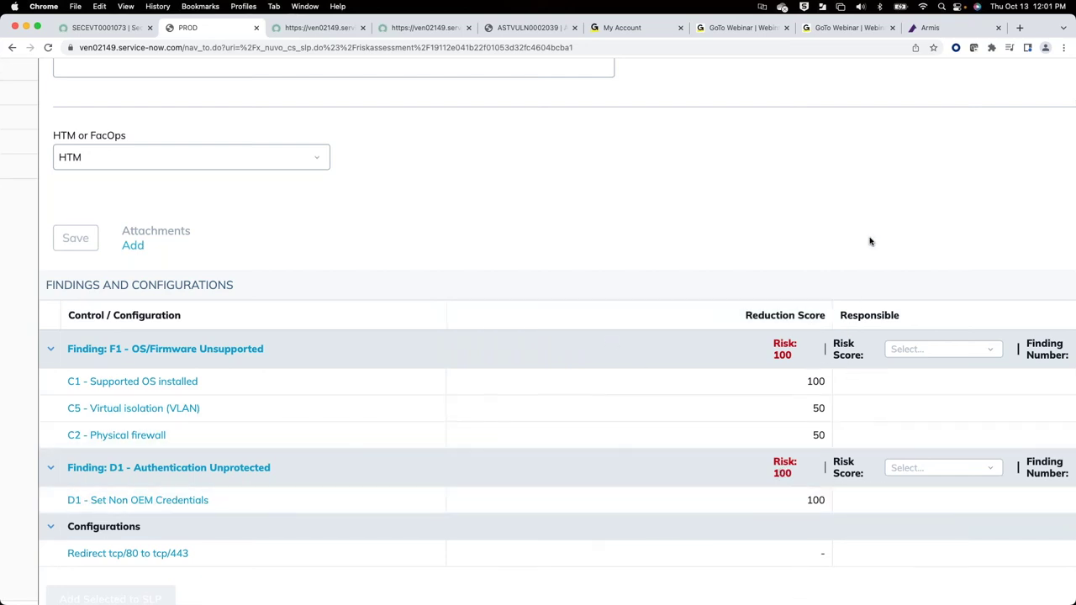
scroll(870, 242, up, 1)
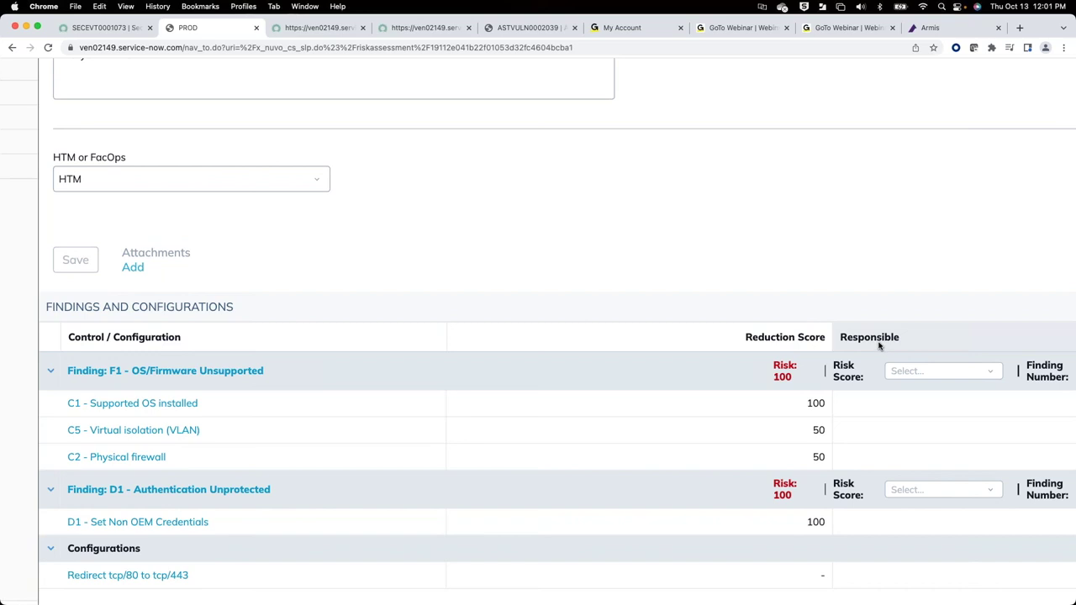
scroll(880, 346, up, 3)
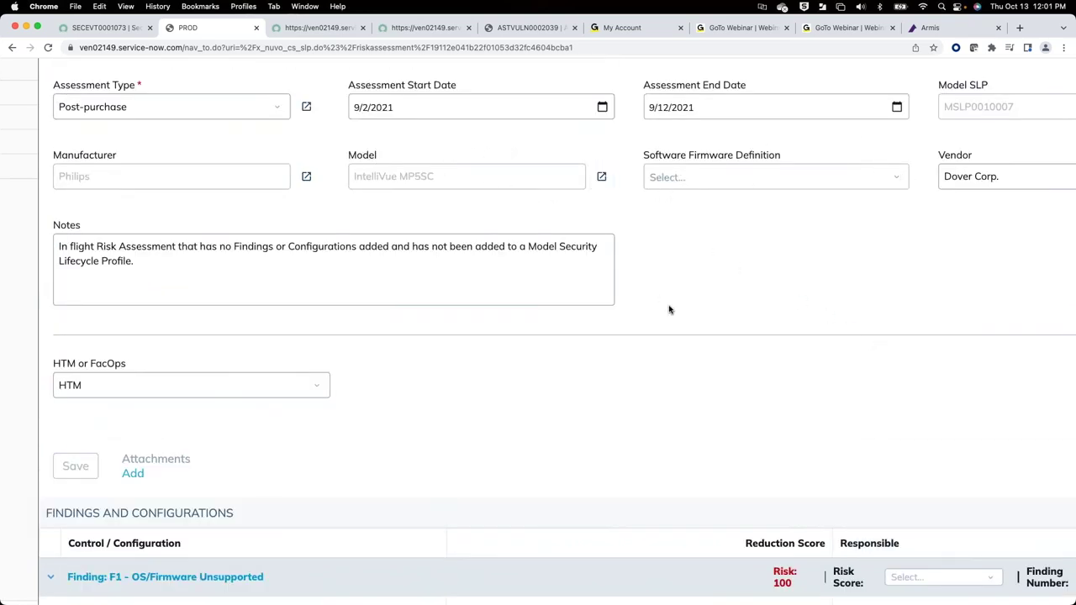
scroll(669, 310, down, 2)
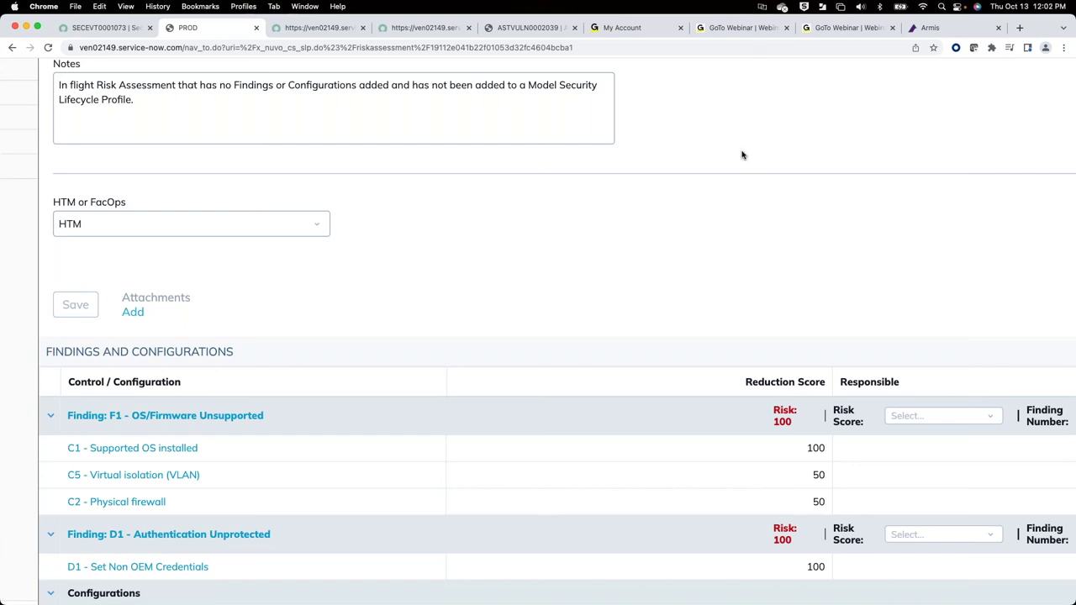
scroll(744, 156, up, 3)
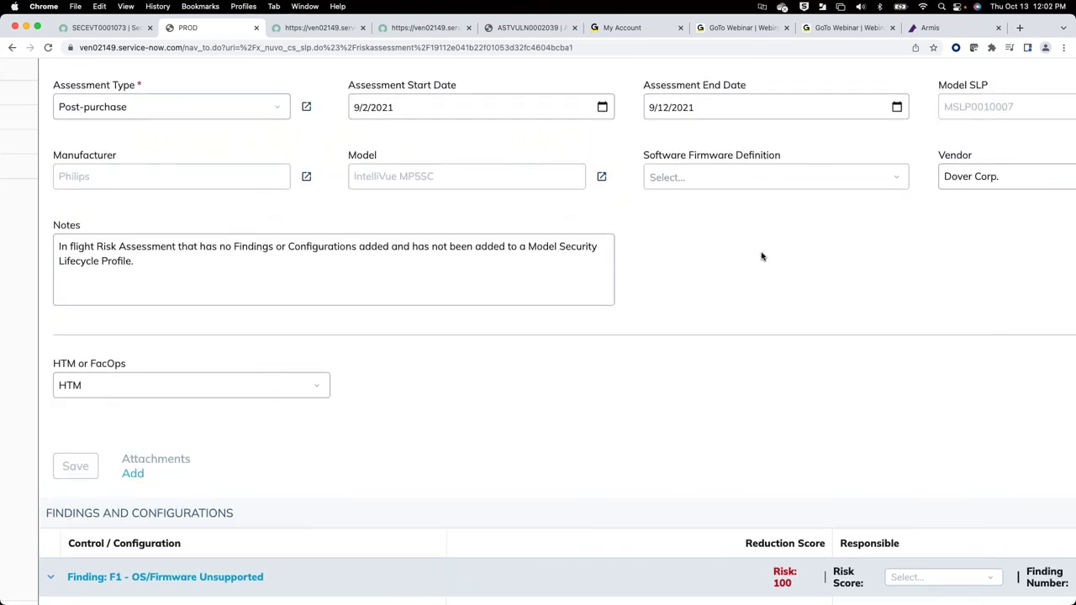